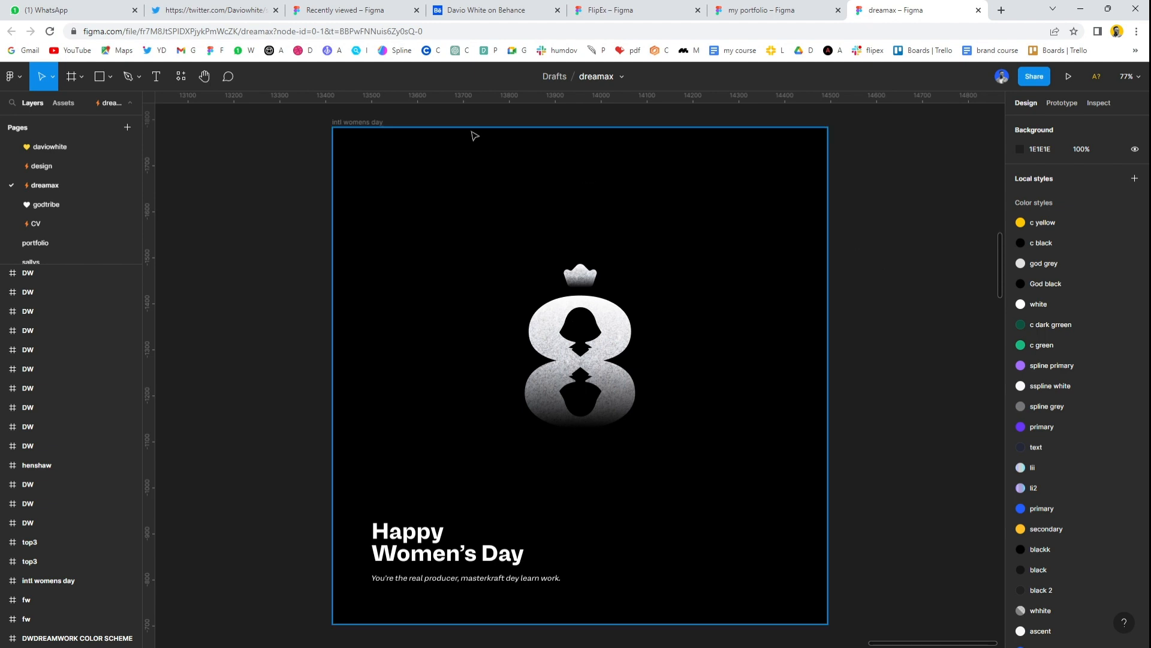
# - Duplicate the "intl womens day" frame and move the copy farther to the right of the original, to X 14713
pyautogui.click(367, 127)
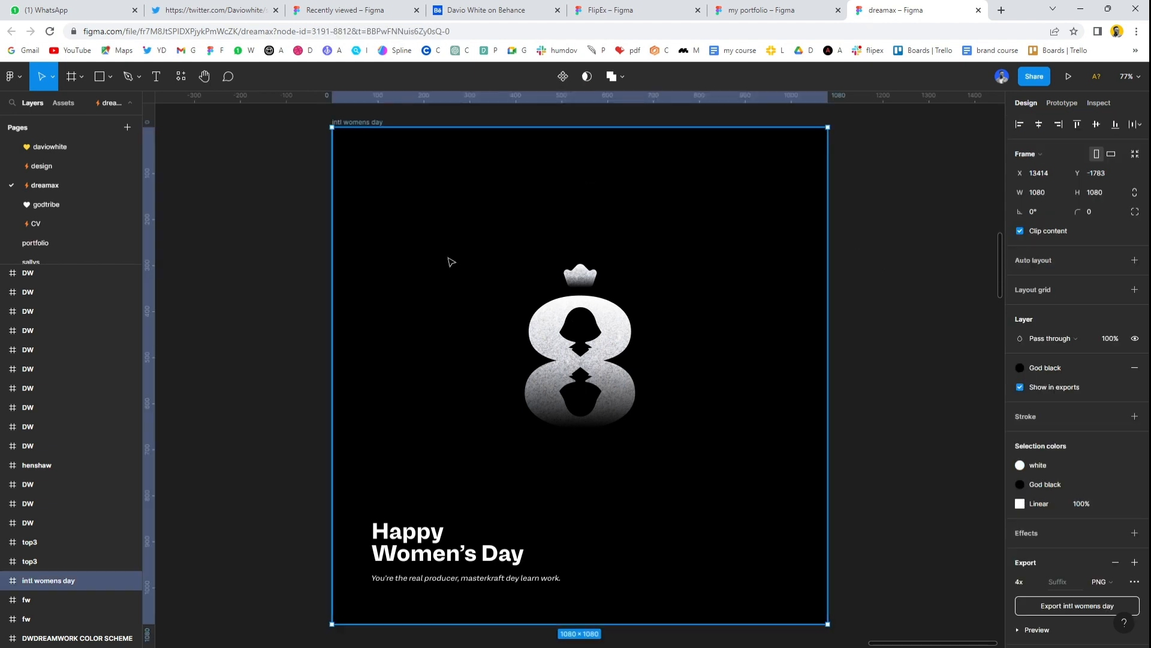
pyautogui.hotkey('ctrl', 'd')
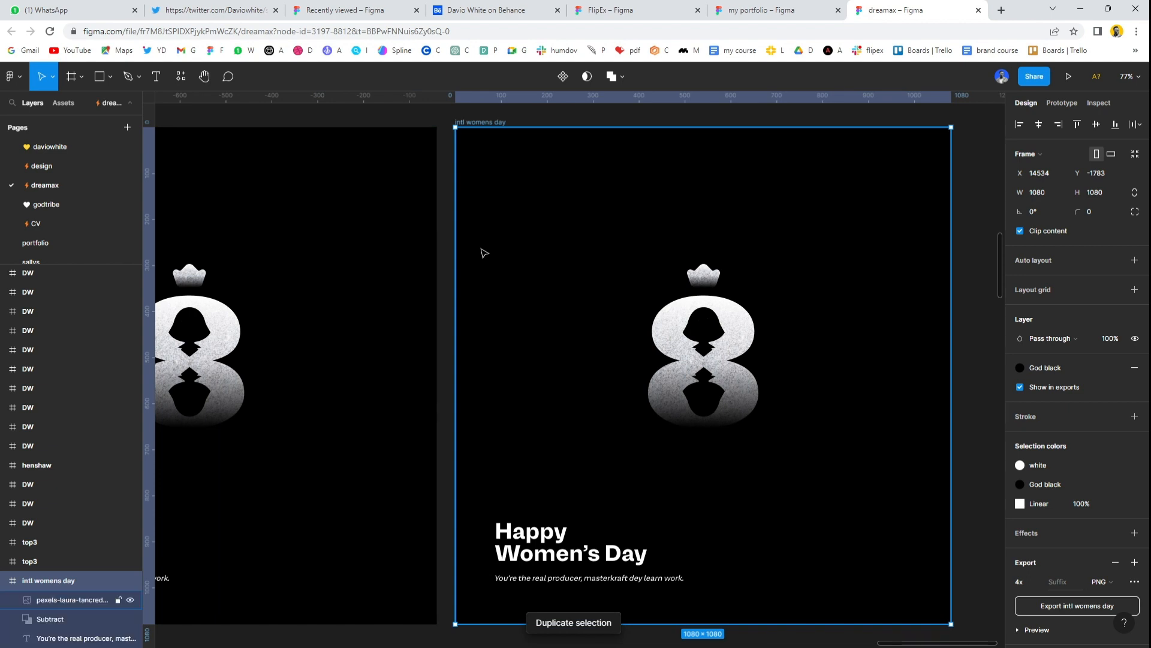
pyautogui.moveTo(483, 249); pyautogui.dragTo(564, 259)
pyautogui.hscroll(3, 507, 256)
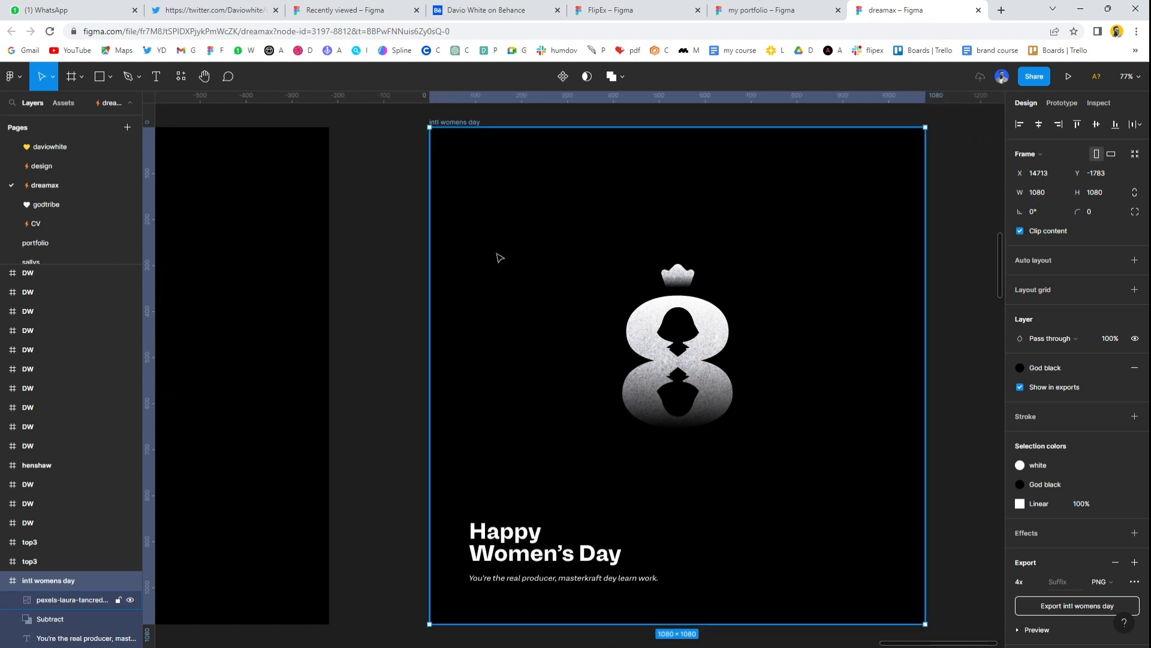
# - Delete all the artwork and text inside the duplicated frame, leaving only its black background
pyautogui.scroll(-1, 498, 258)
pyautogui.scroll(1, 380, 226)
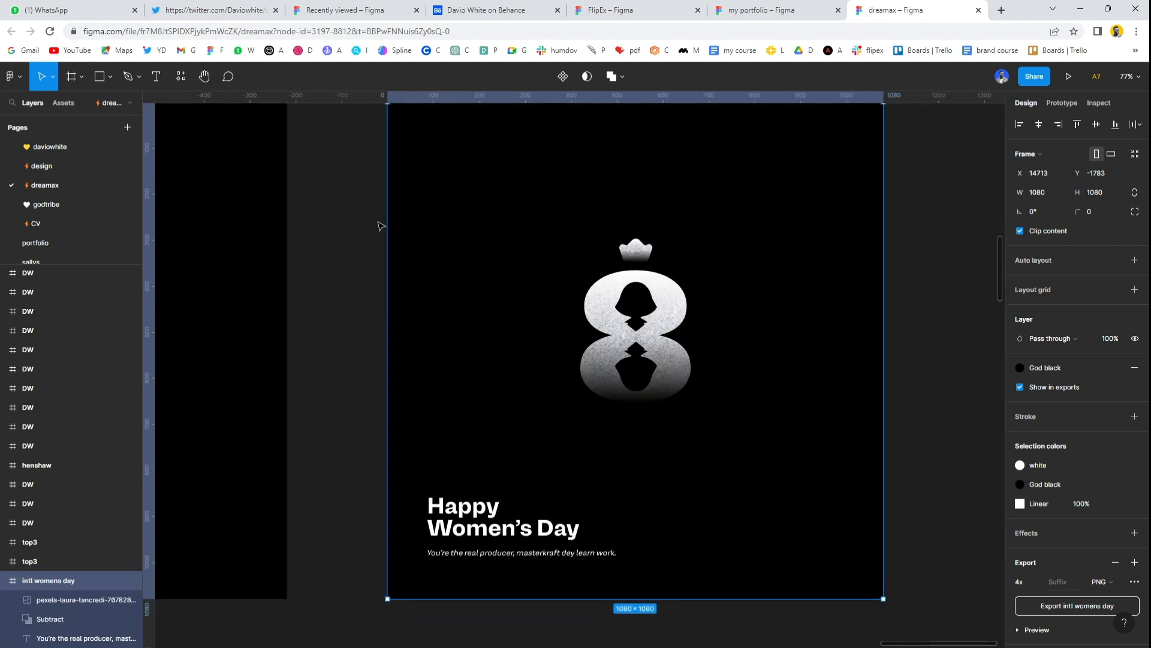
pyautogui.moveTo(356, 172); pyautogui.dragTo(742, 587)
pyautogui.press('Delete')
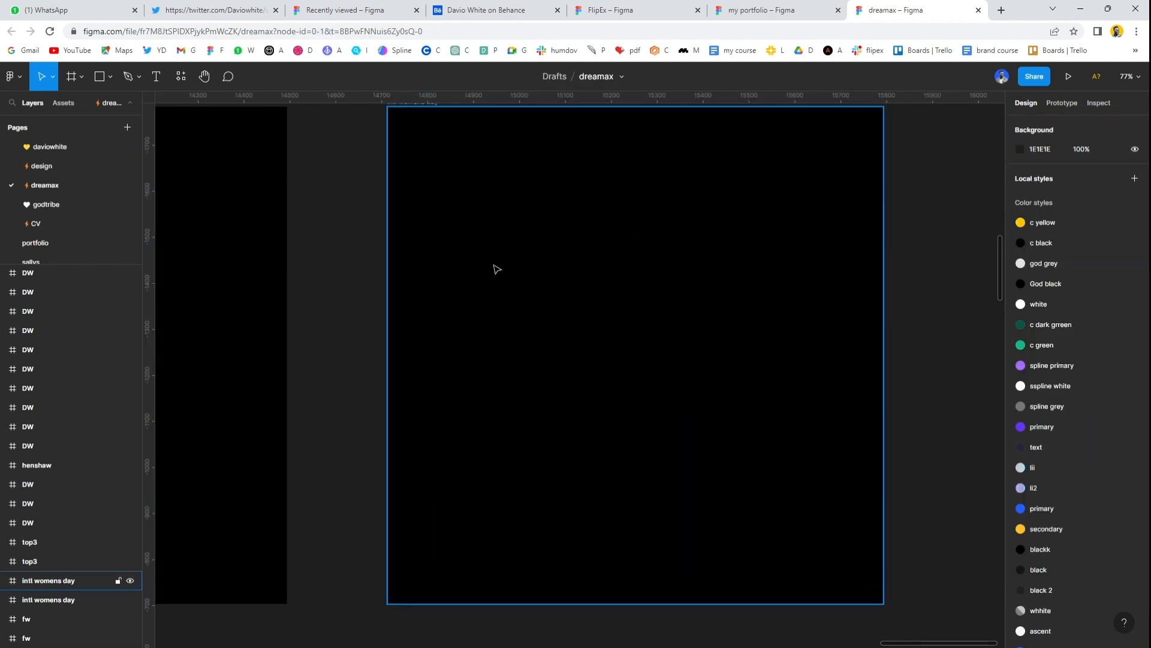
# - Start a Pen path at the right hair tip of the original frame's upper silhouette and trace the hair's right side up with a curve
pyautogui.hscroll(-8, 472, 279)
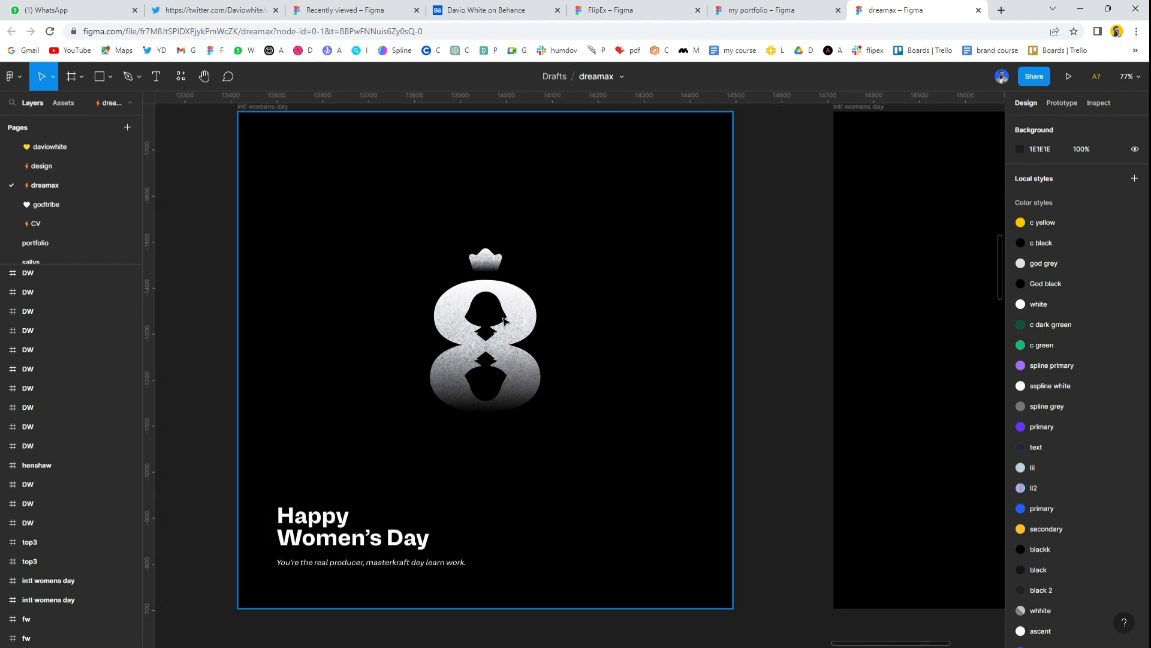
pyautogui.hscroll(1, 506, 322)
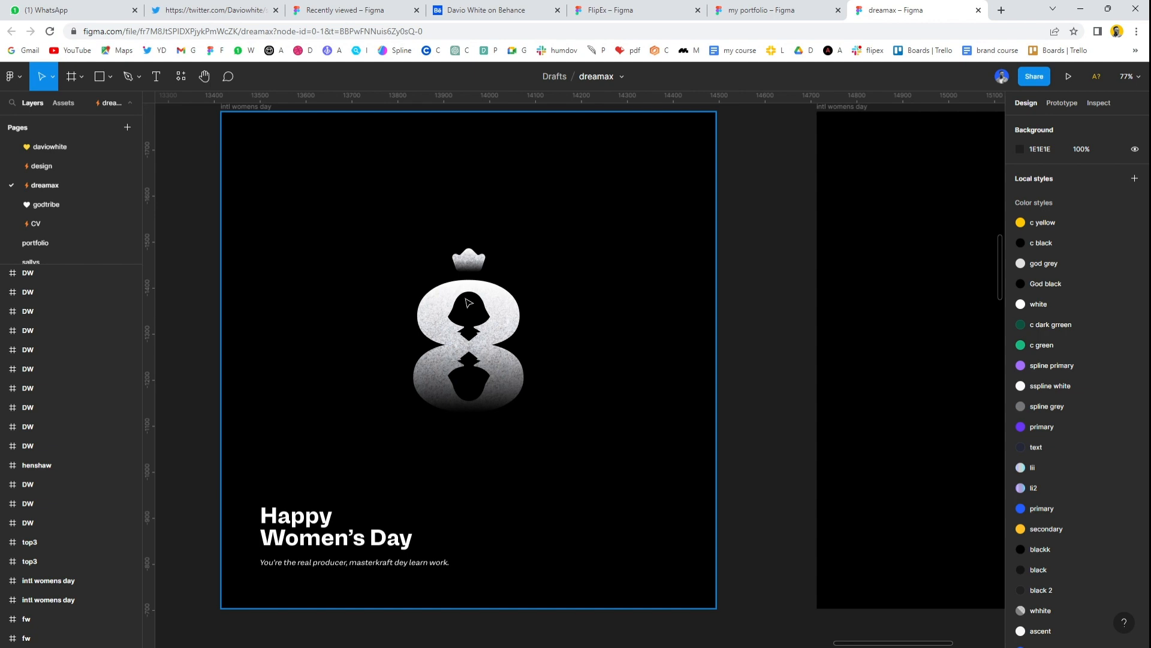
pyautogui.scroll(1, 469, 303)
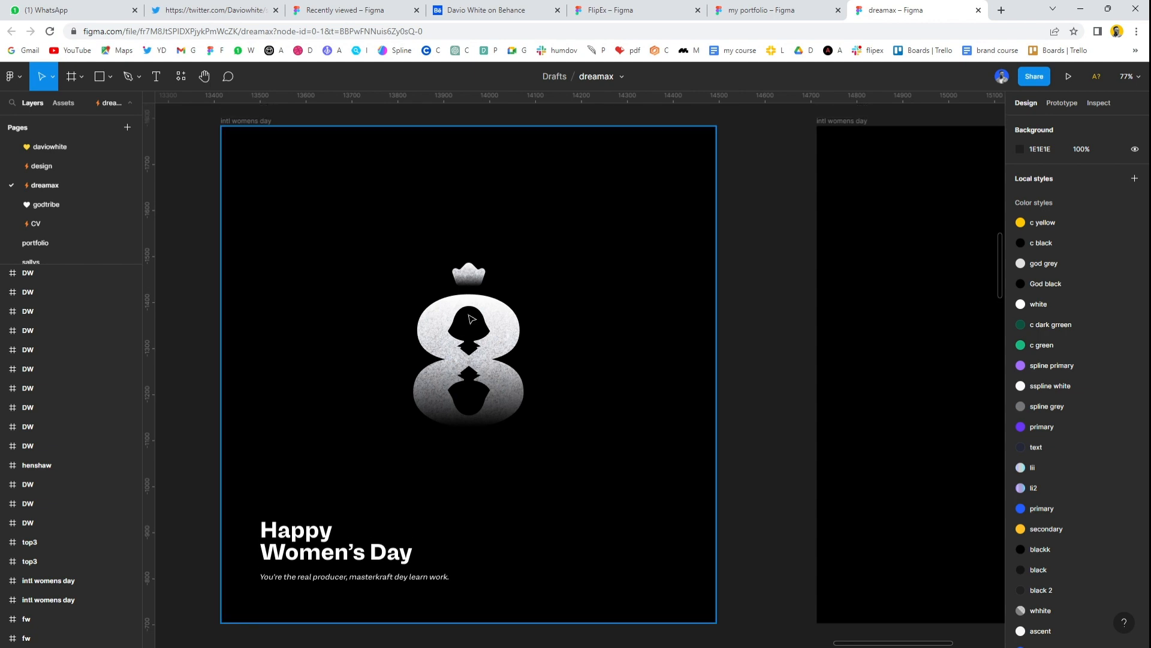
pyautogui.scroll(2, 470, 312)
pyautogui.scroll(6, 471, 319)
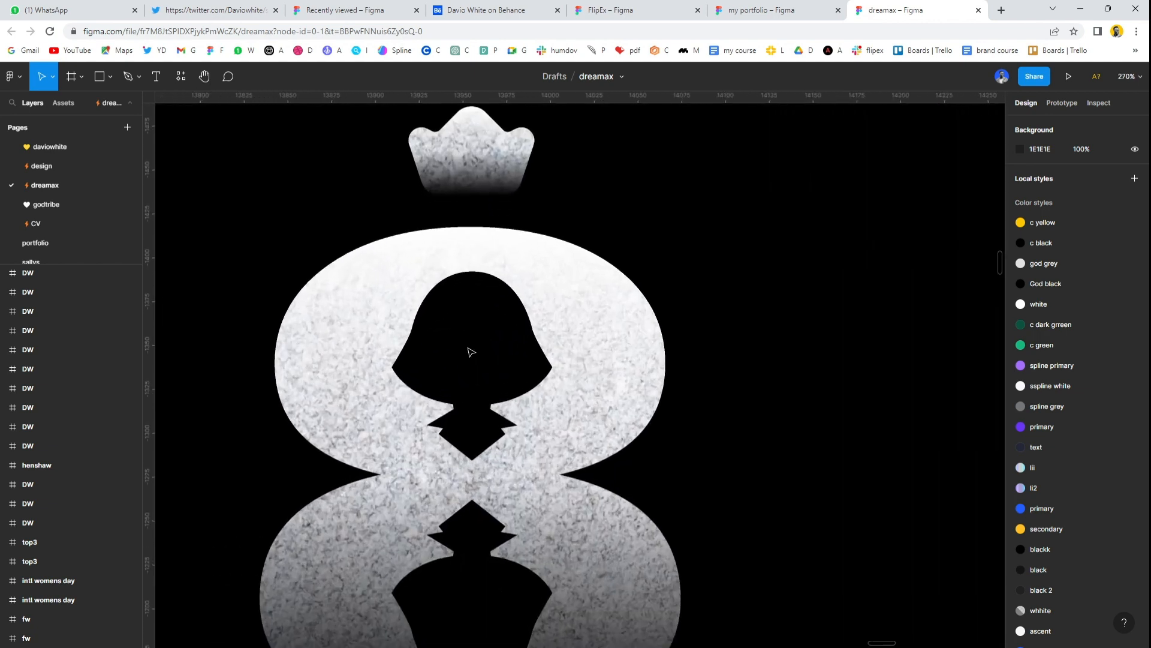
pyautogui.scroll(4, 472, 352)
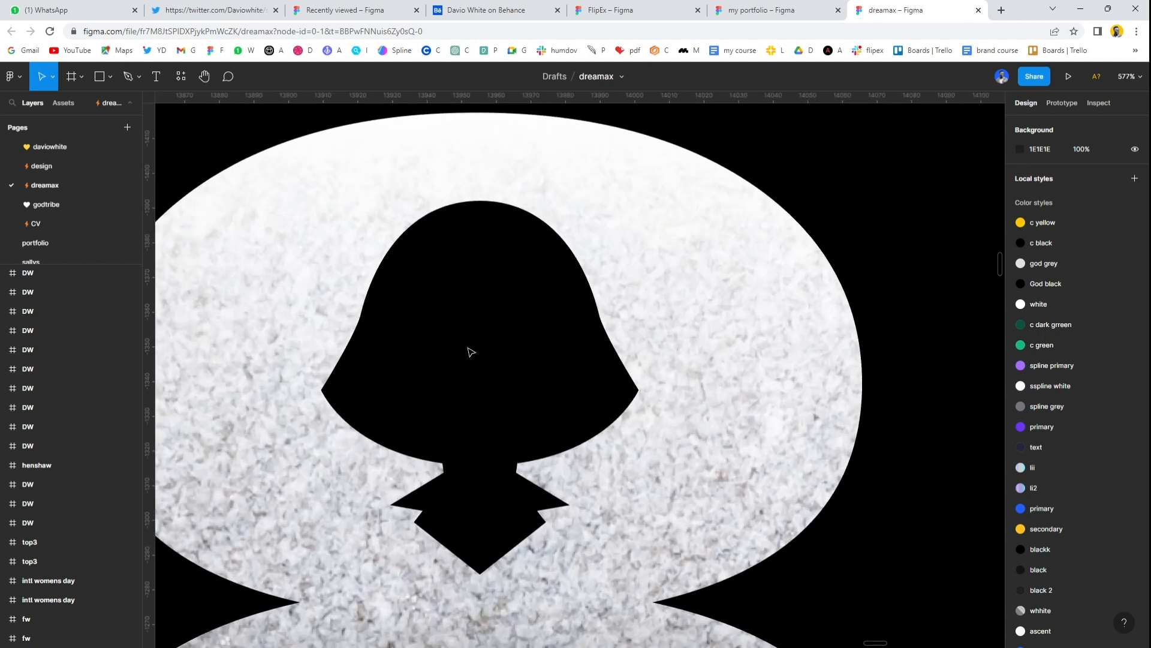
pyautogui.scroll(1, 424, 324)
pyautogui.scroll(1, 424, 324)
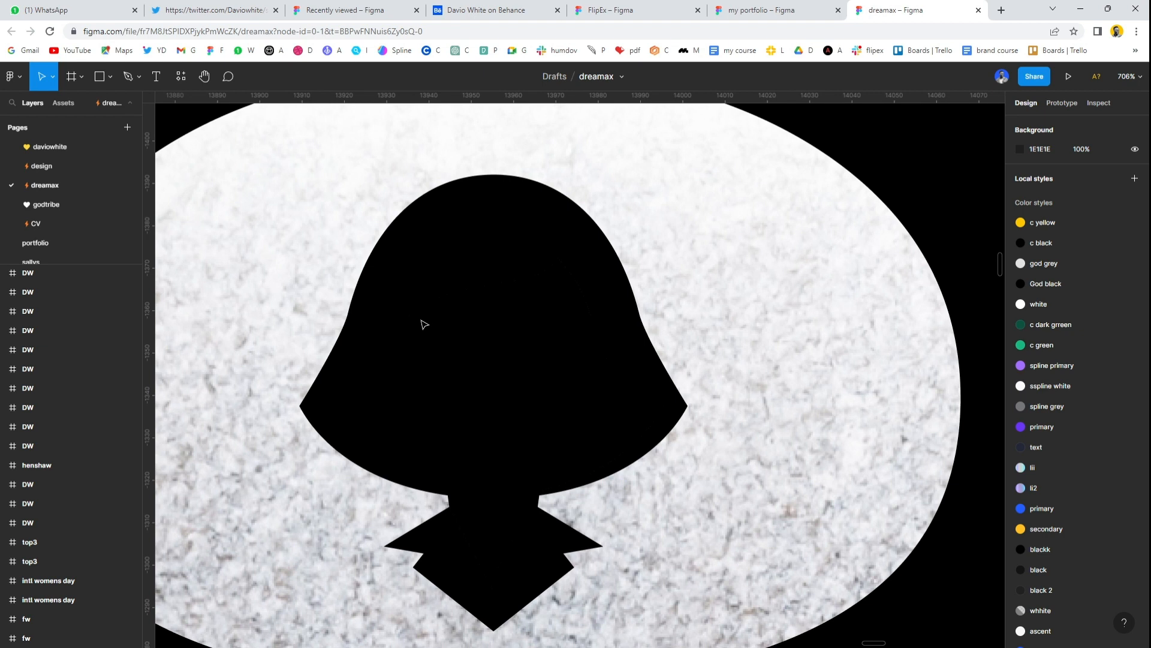
pyautogui.press('p')
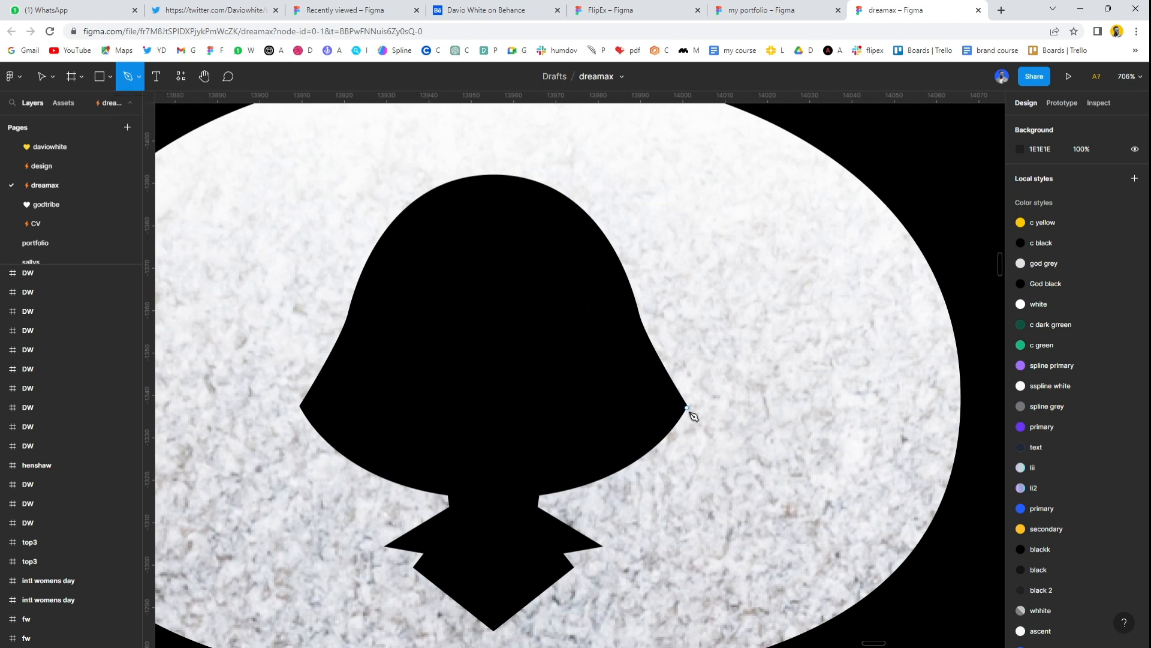
pyautogui.click(687, 406)
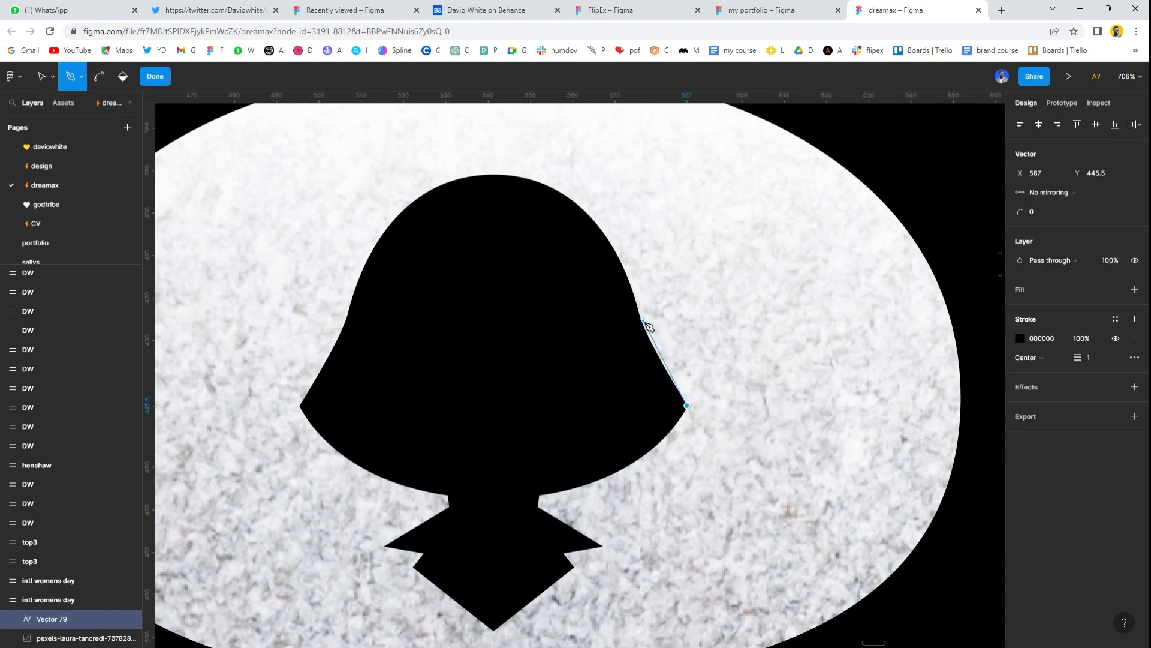
pyautogui.moveTo(638, 316); pyautogui.dragTo(638, 289)
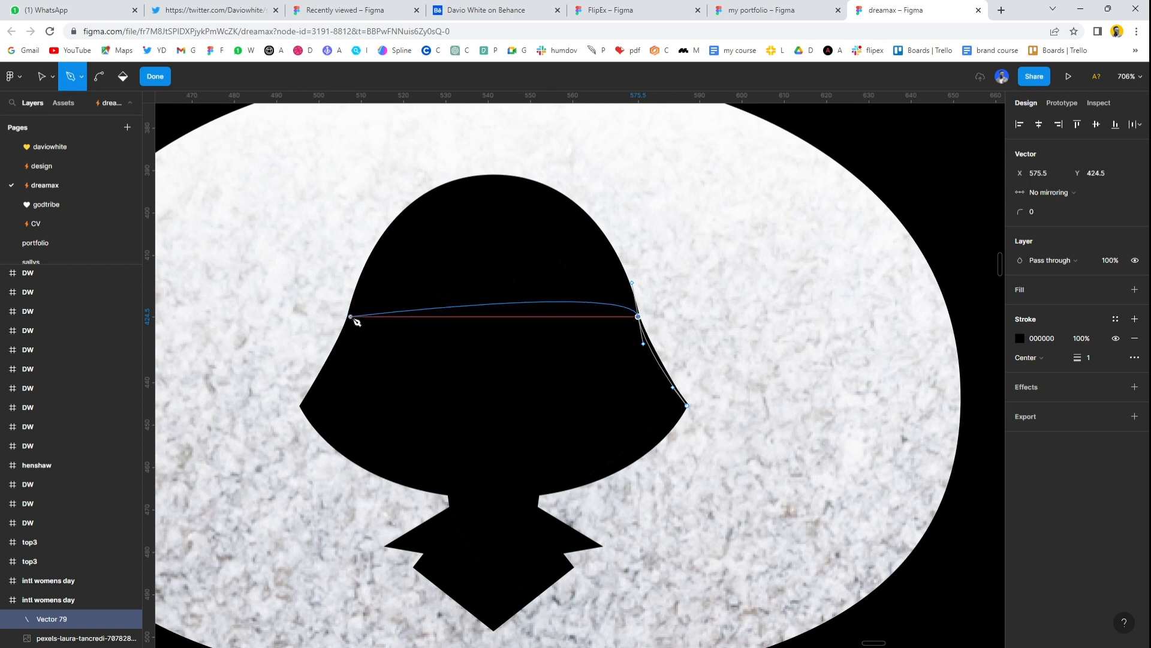
# - Continue the path with a curve over the head and another down the hair's left side, ending in a corner at the left tip
pyautogui.click(350, 317)
pyautogui.moveTo(355, 324); pyautogui.dragTo(285, 536)
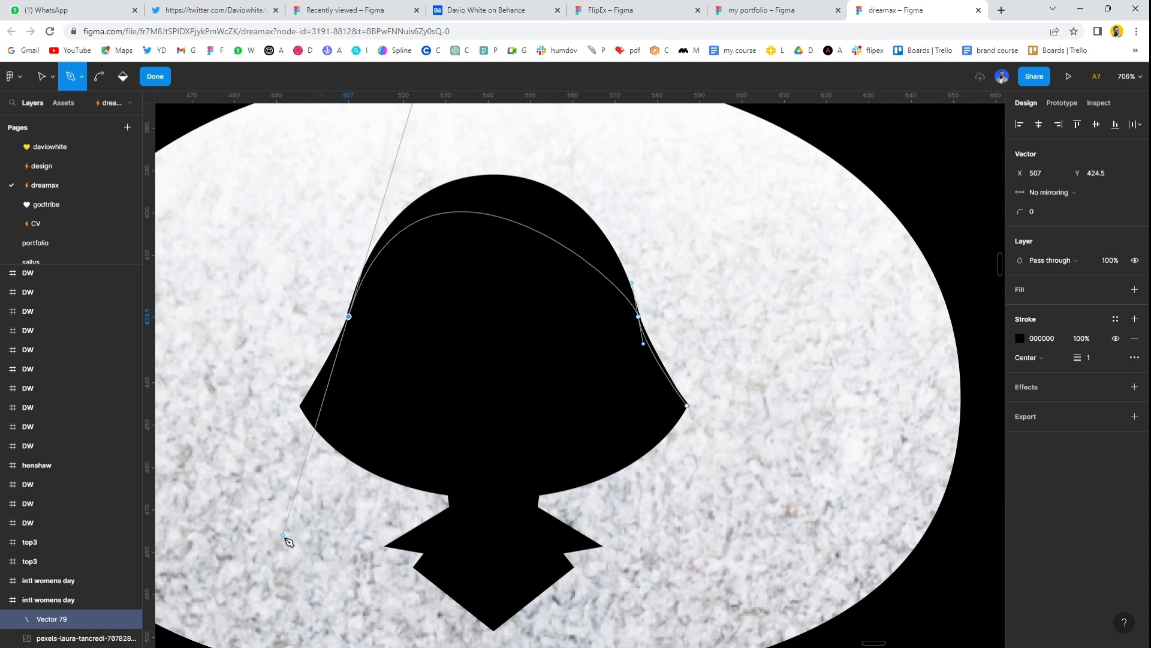
pyautogui.click(350, 318)
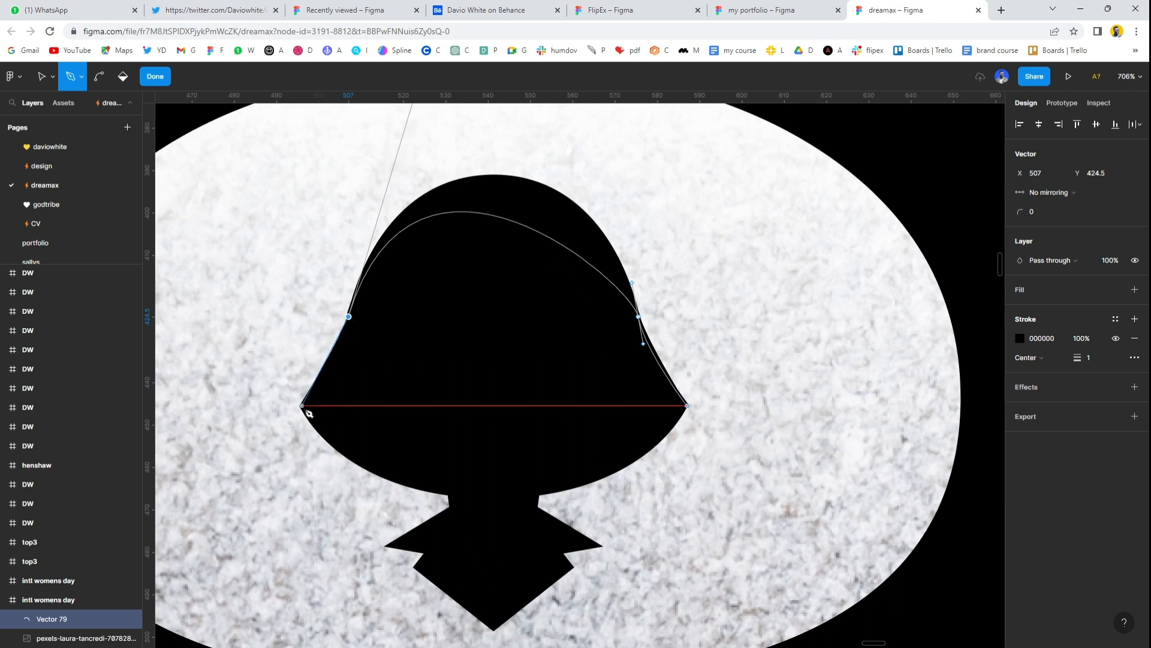
pyautogui.moveTo(300, 406); pyautogui.dragTo(283, 438)
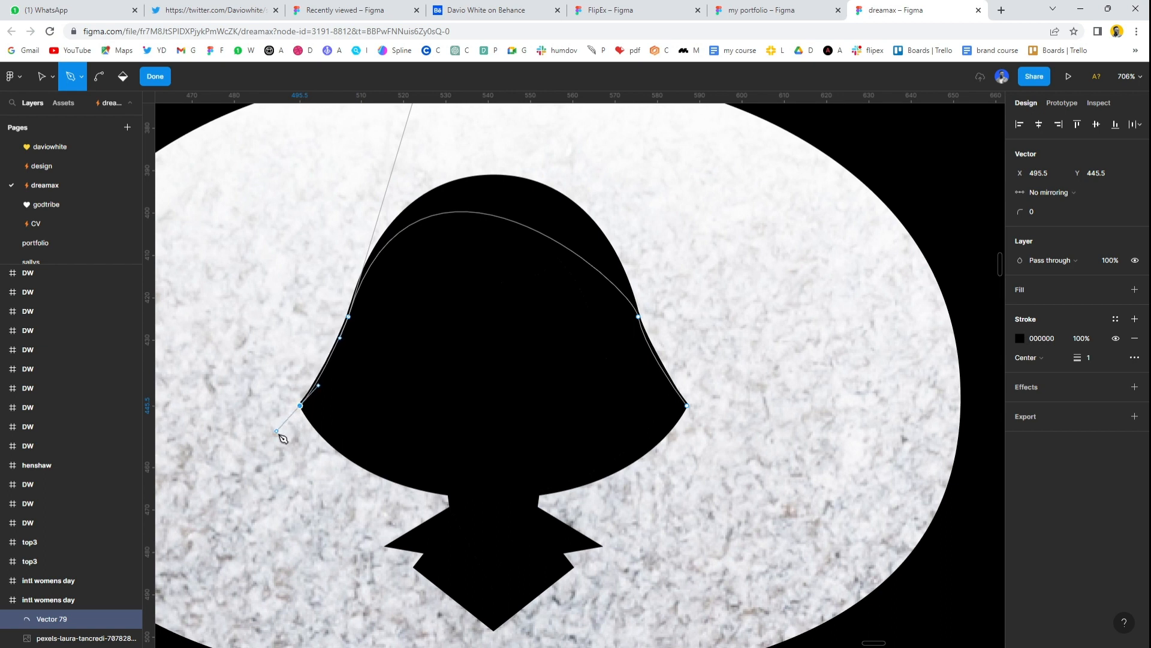
pyautogui.click(301, 407)
# - Trace the lower-left hair edge with a curved segment from the left tip to the neck
pyautogui.scroll(-1, 456, 501)
pyautogui.scroll(3, 452, 461)
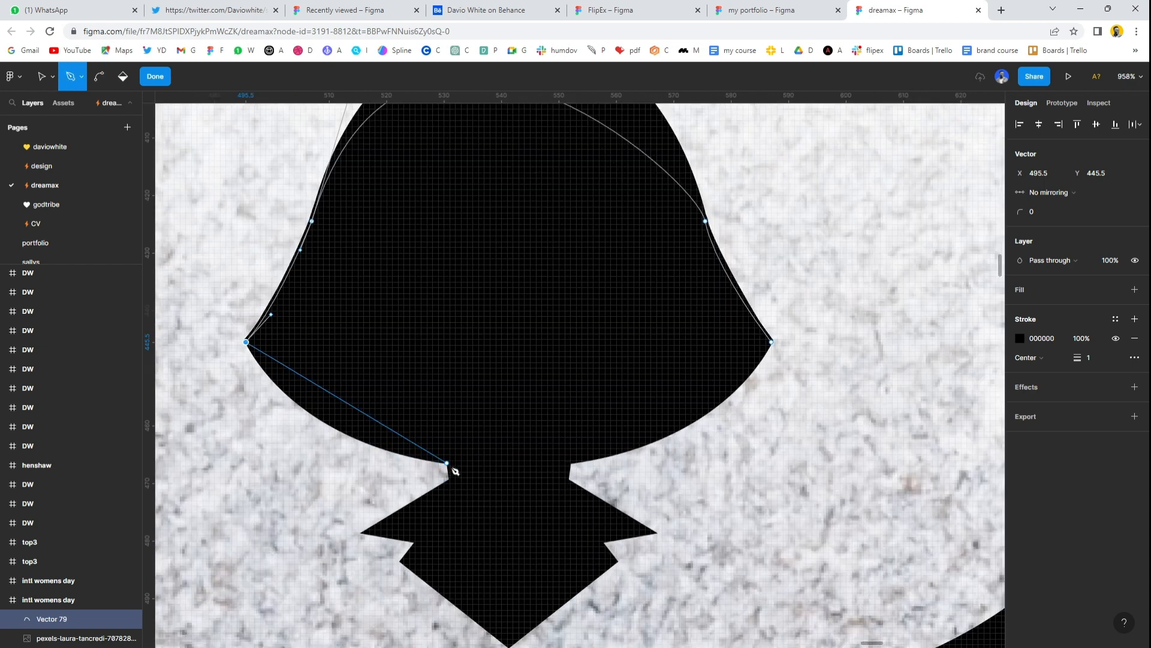
pyautogui.moveTo(448, 465); pyautogui.dragTo(593, 480)
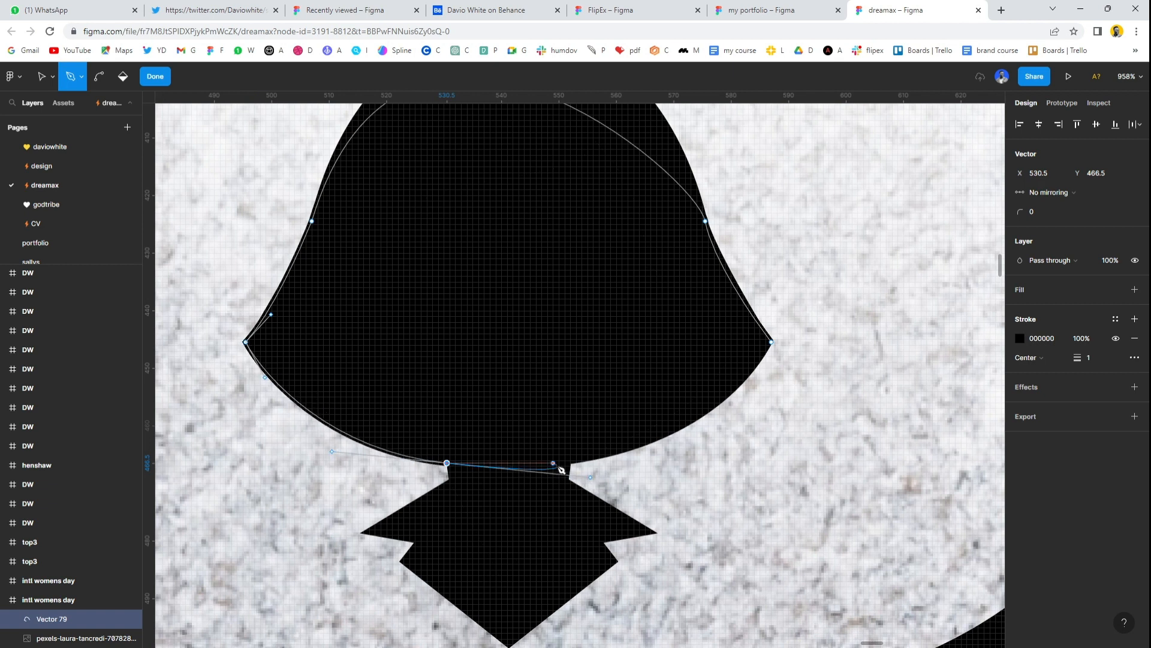
# - Set the path's stroke color to orange FF884D
pyautogui.click(1021, 339)
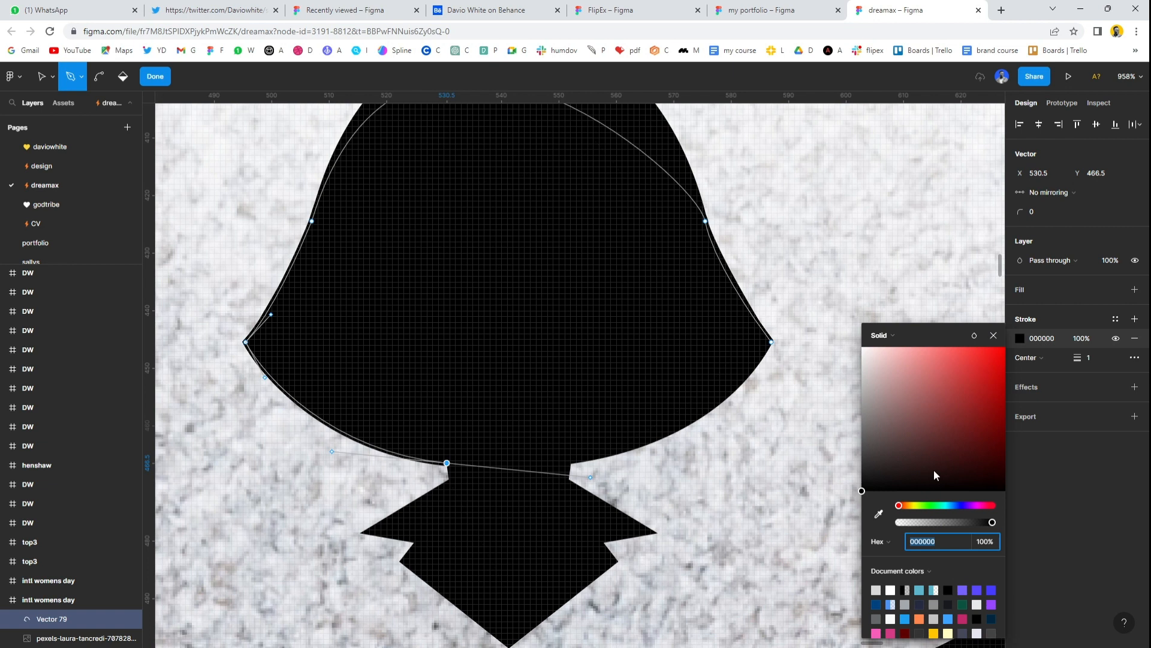
pyautogui.click(919, 618)
pyautogui.click(1006, 337)
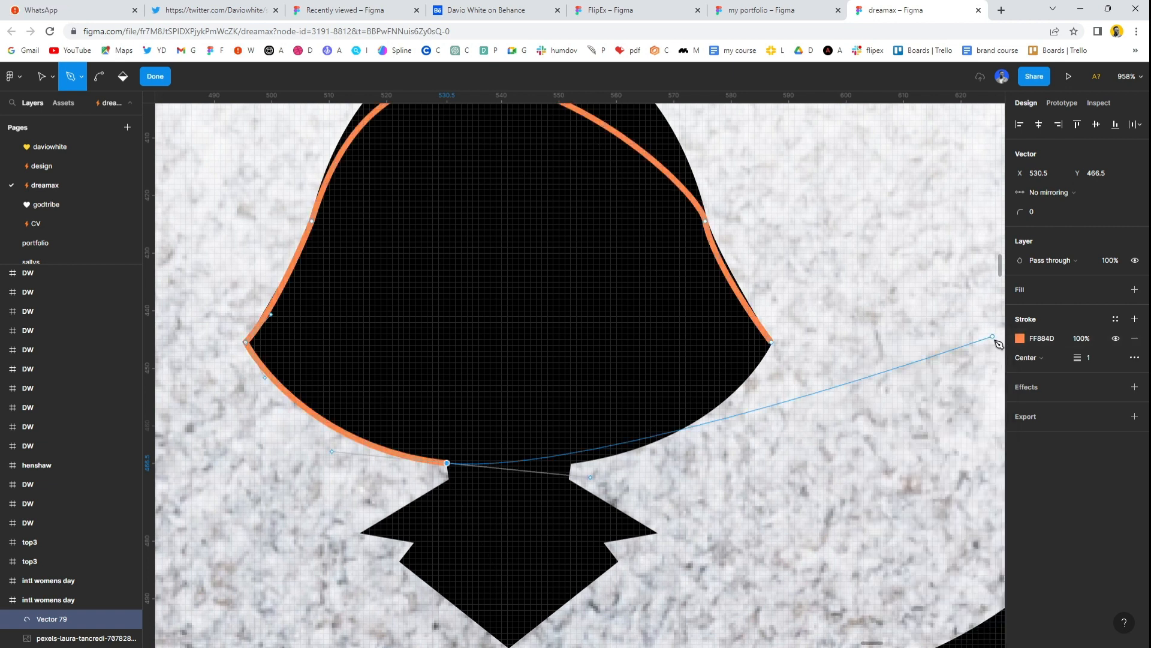
# - Remove the outgoing curve handle at the neck's upper-left corner and trace the neck's short left edge with a straight segment
pyautogui.click(446, 463)
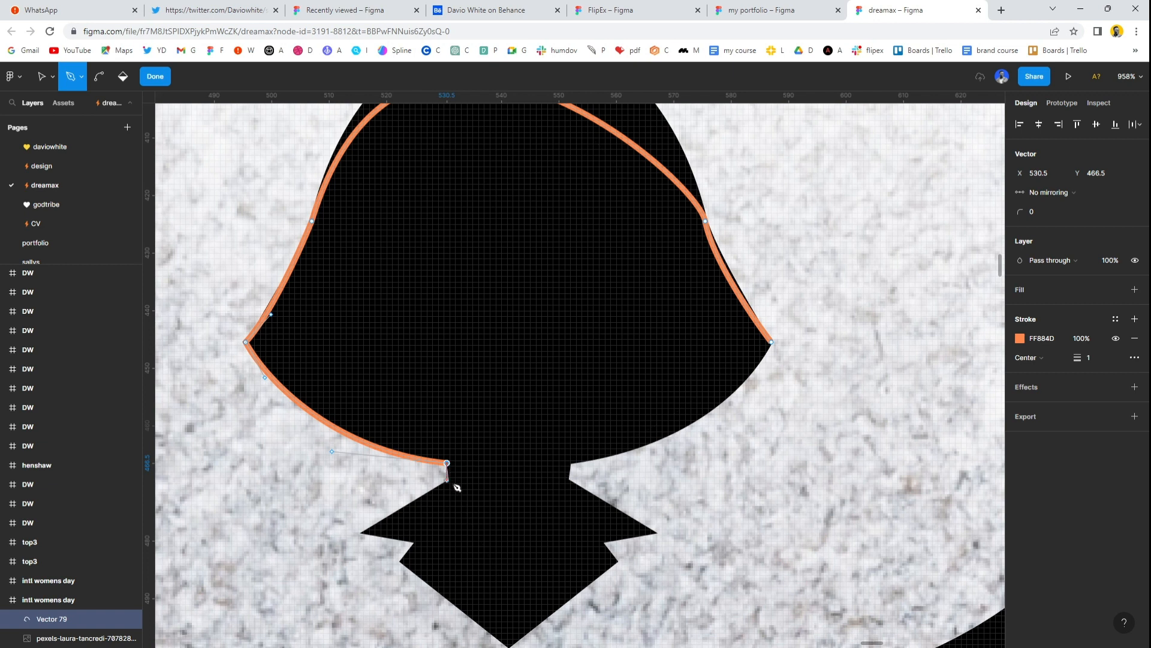
pyautogui.scroll(3, 445, 487)
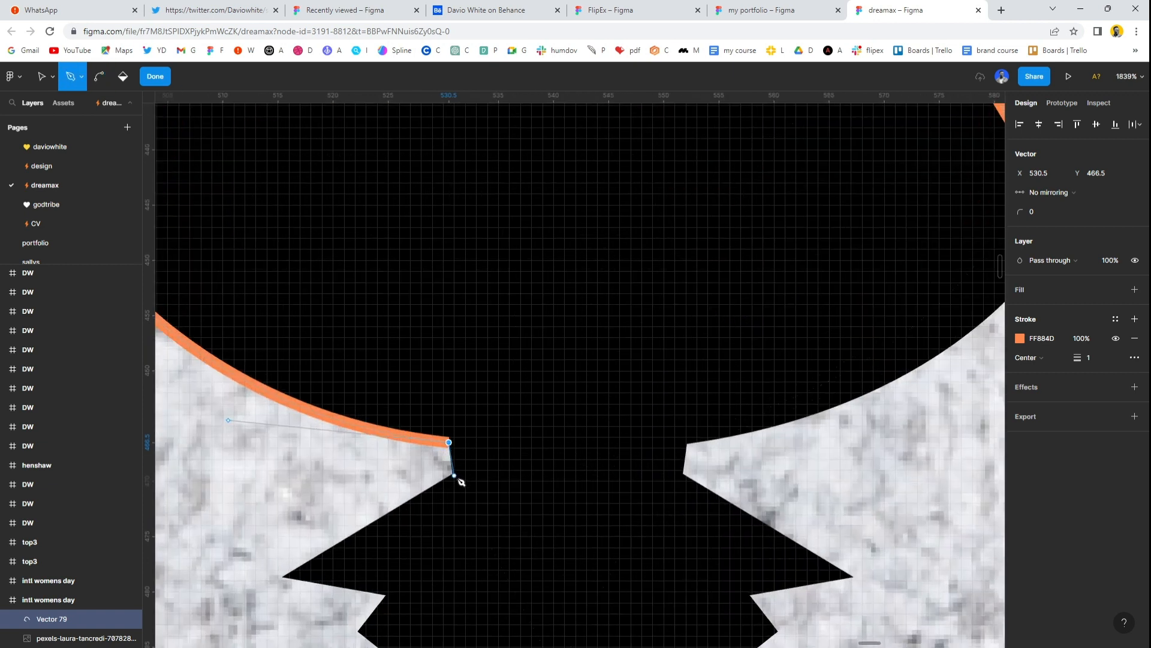
pyautogui.click(454, 475)
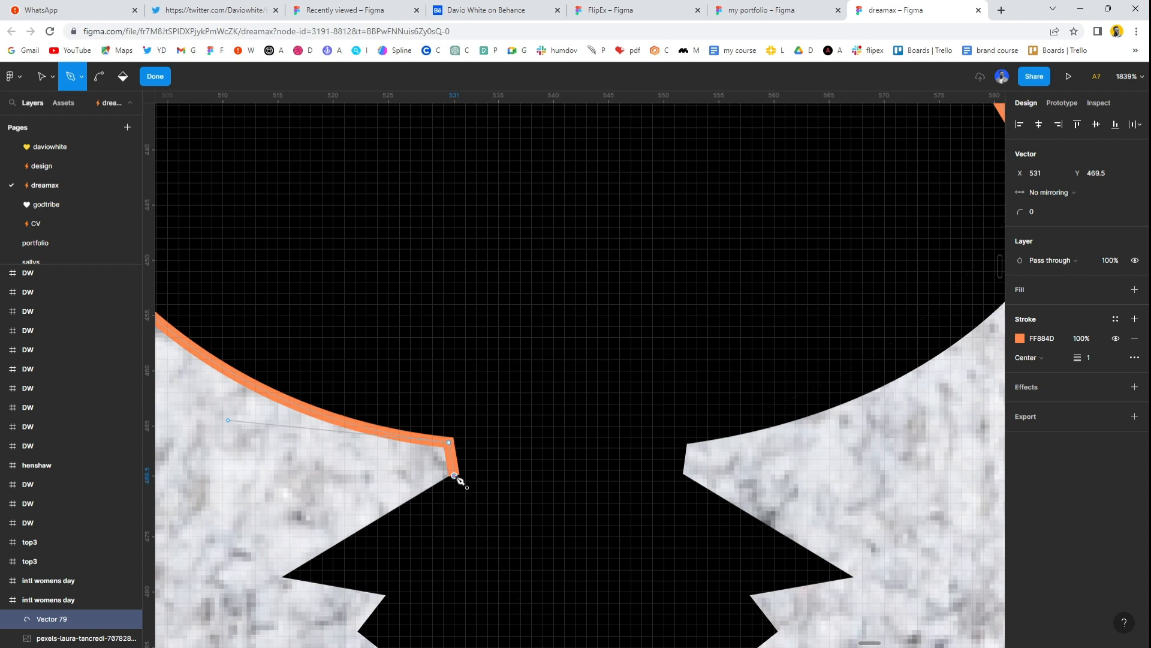
# - Trace the left half of the collar with straight segments from the neck through its corners to the bottom point
pyautogui.scroll(-3, 456, 477)
pyautogui.scroll(2, 455, 477)
pyautogui.scroll(-4, 455, 475)
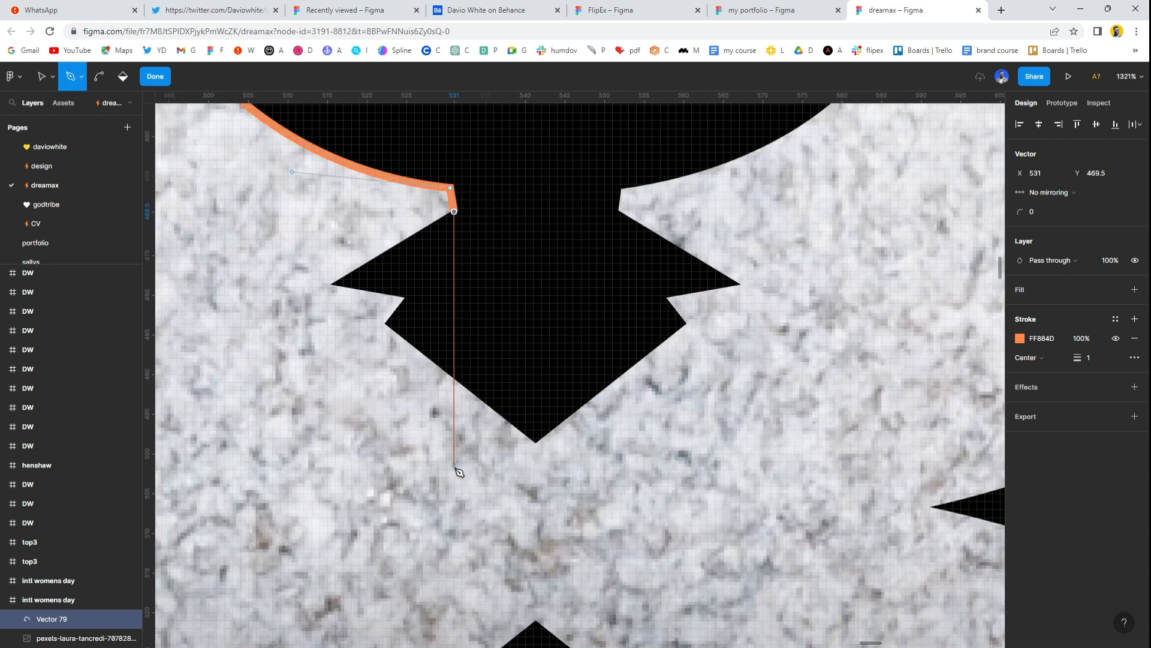
pyautogui.scroll(4, 455, 470)
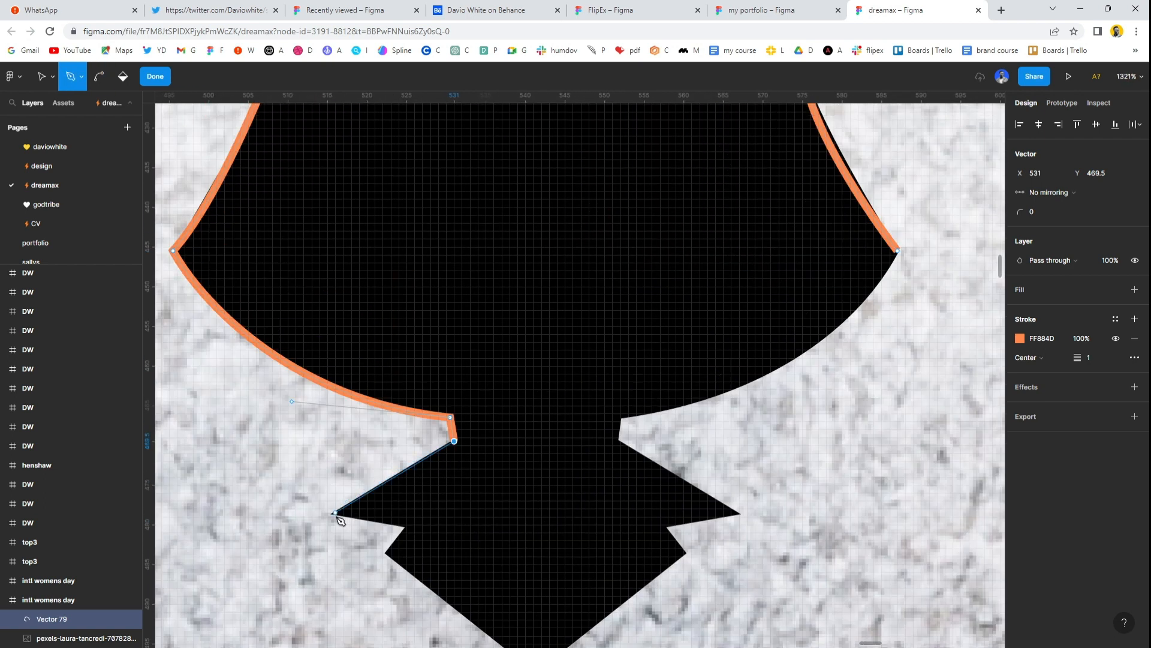
pyautogui.click(332, 513)
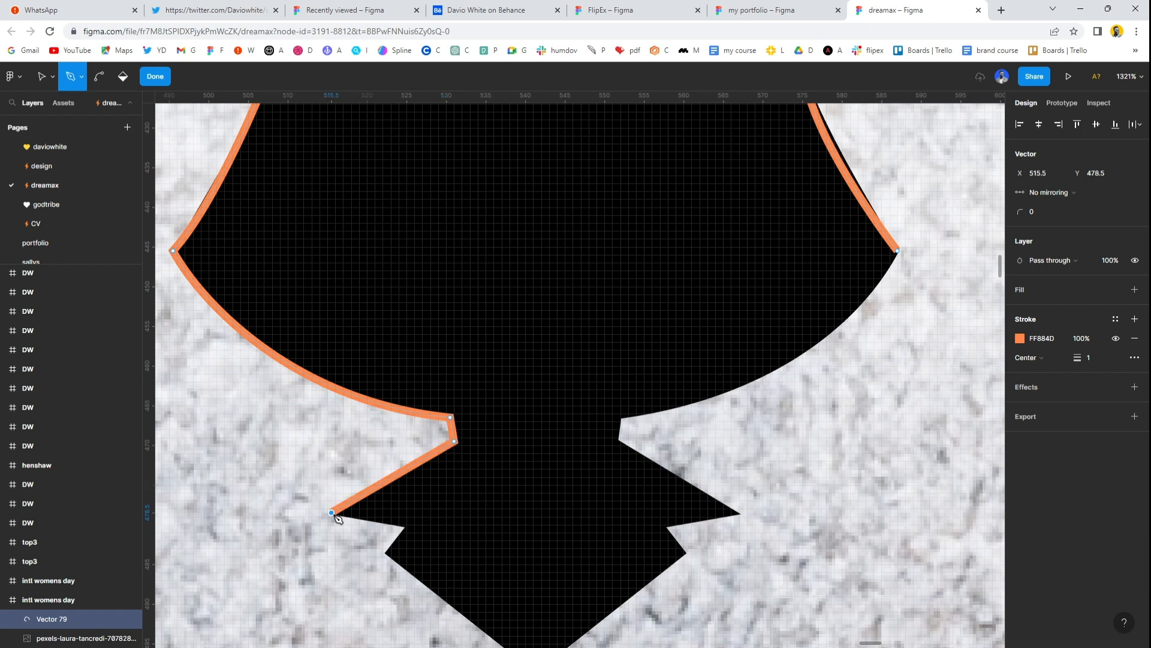
pyautogui.click(407, 524)
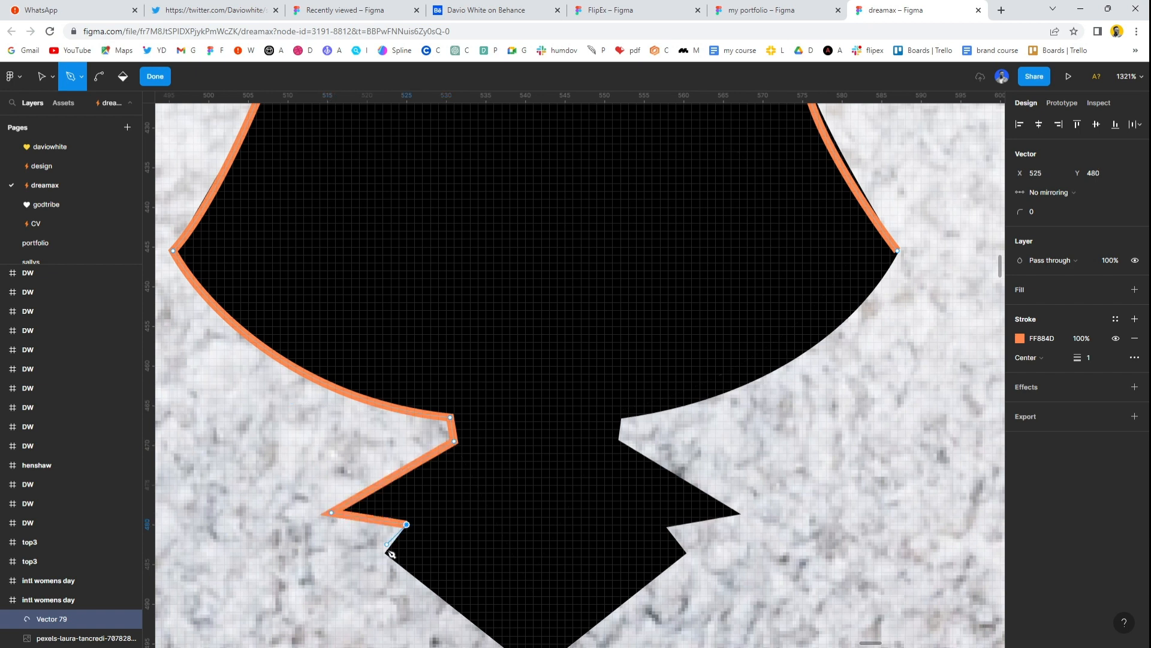
pyautogui.click(386, 552)
pyautogui.scroll(-3, 453, 524)
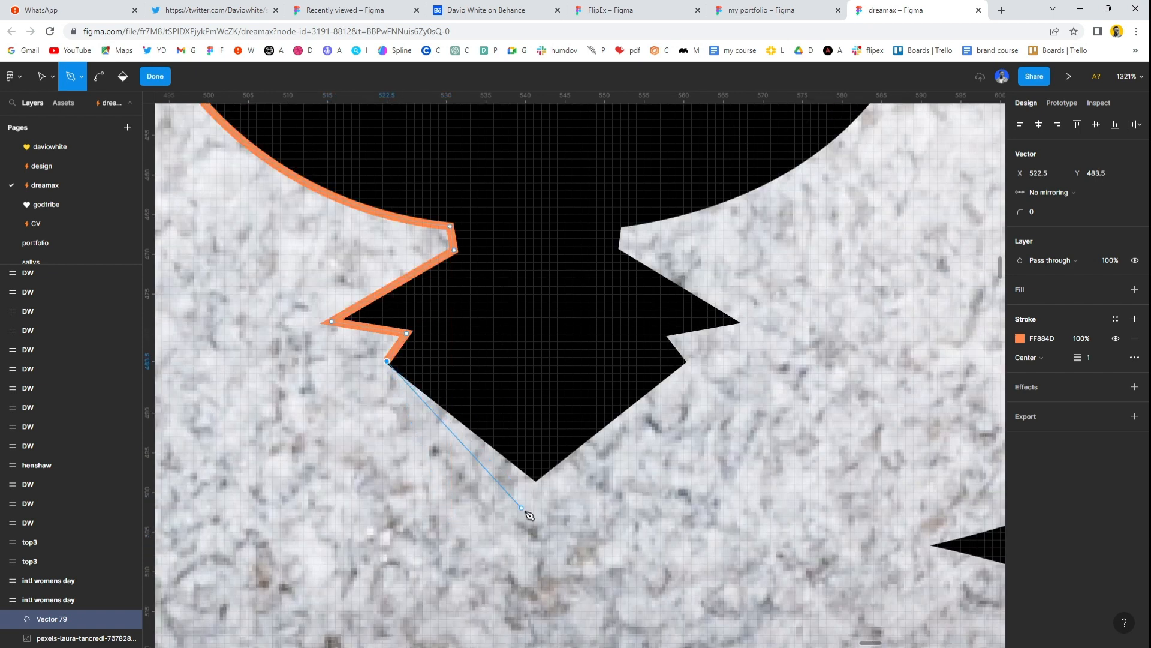
pyautogui.click(538, 481)
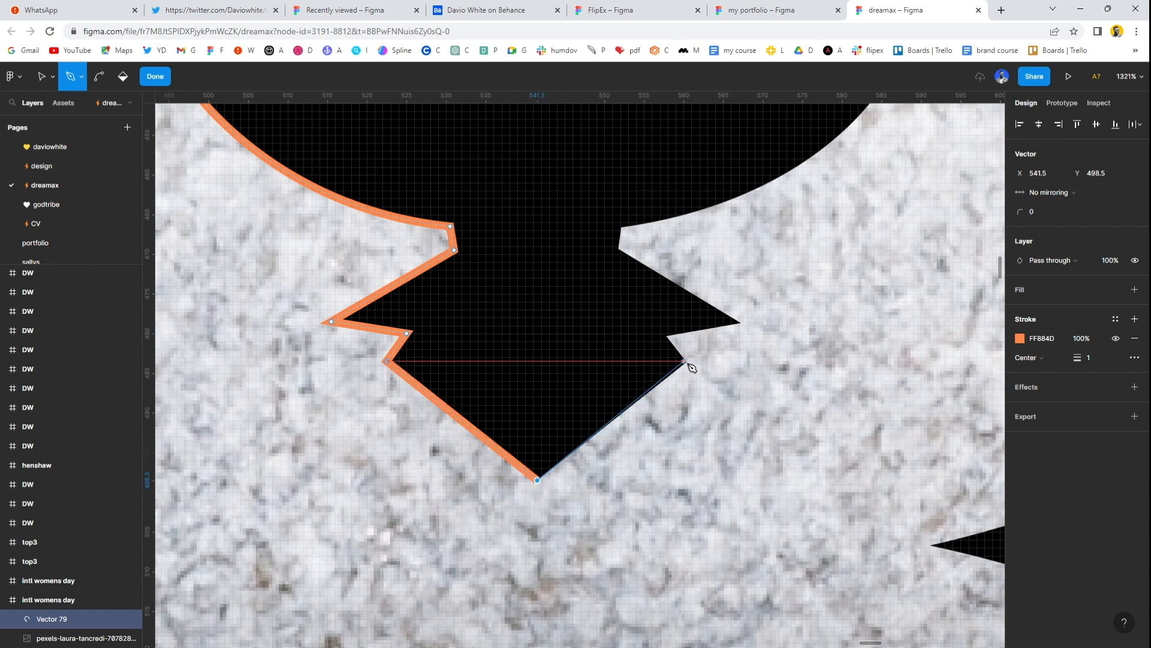
# - Trace the right half of the collar with straight segments from the bottom point up to the neck's upper-right corner
pyautogui.click(684, 361)
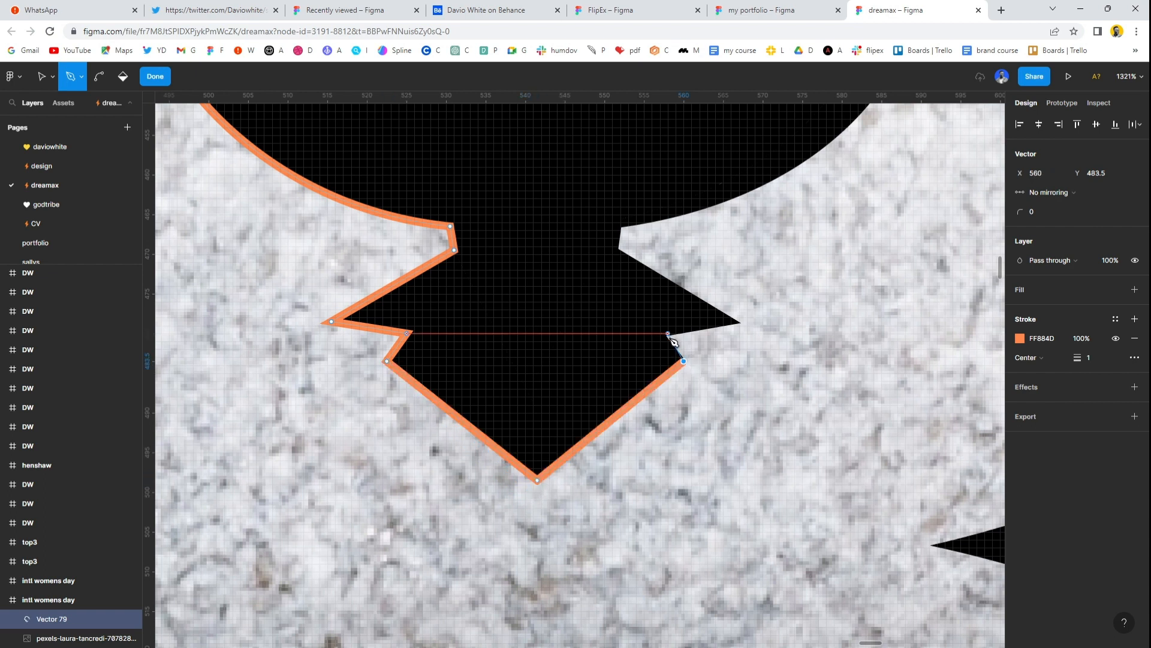
pyautogui.click(667, 334)
pyautogui.click(744, 322)
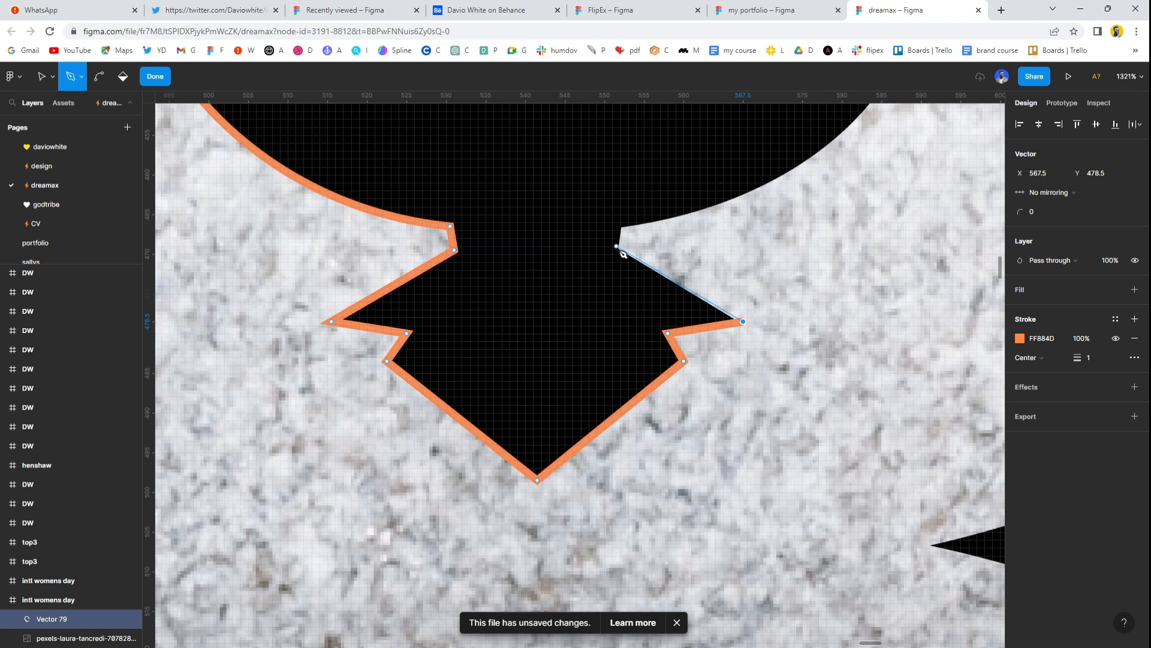
pyautogui.click(621, 250)
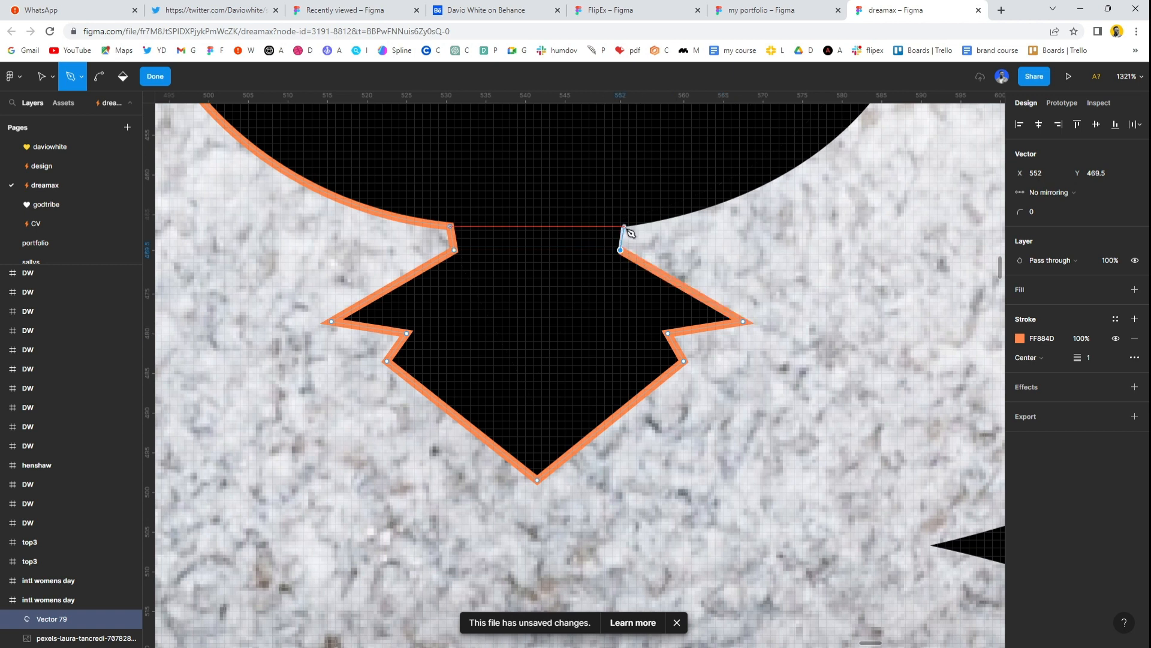
pyautogui.click(624, 226)
# - Close the path at its starting point on the right hair tip with a curve along the lower-right hair edge
pyautogui.scroll(-3, 628, 259)
pyautogui.scroll(3, 636, 274)
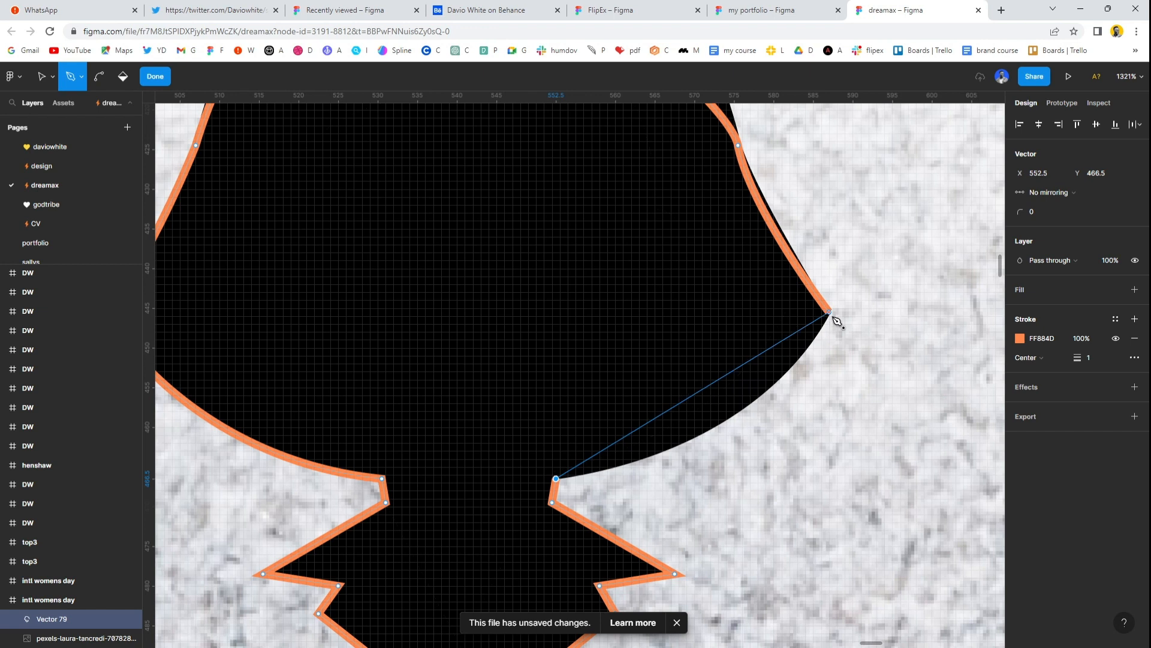
pyautogui.moveTo(829, 311); pyautogui.dragTo(911, 180)
pyautogui.scroll(3, 776, 336)
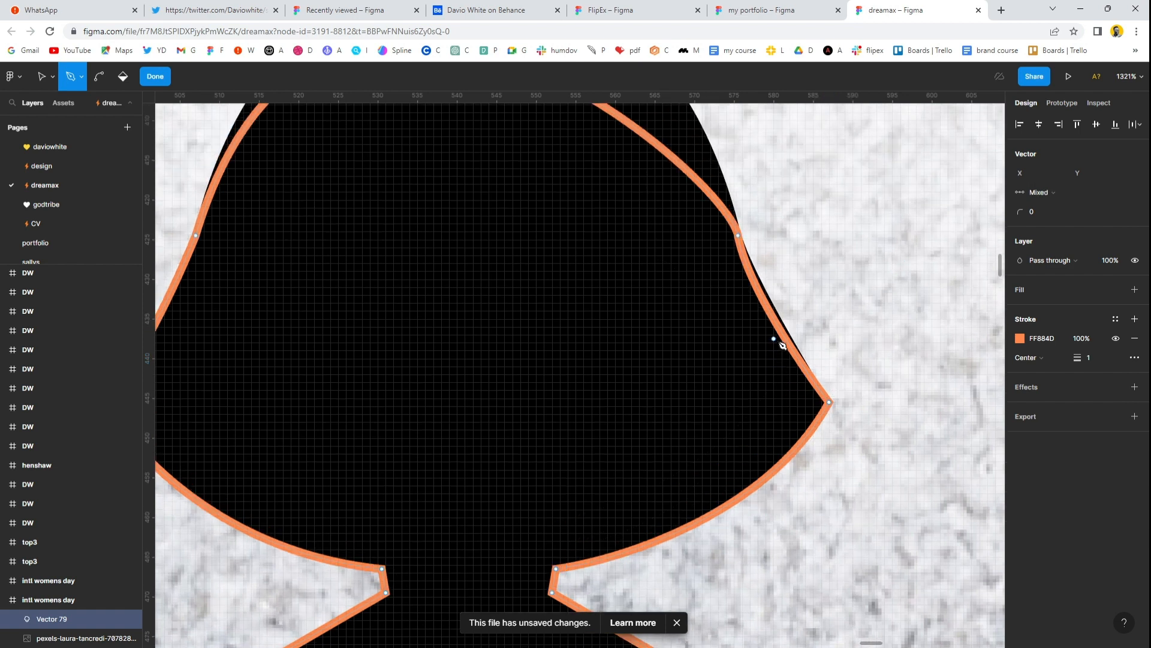
# - Reshape the top curve of the hair by adjusting its right handle to X 570, Y 386.5 and left handle to X 520, Y 373.5
pyautogui.keyDown('ctrl'); pyautogui.scroll(-5, 565, 316); pyautogui.keyUp('ctrl')
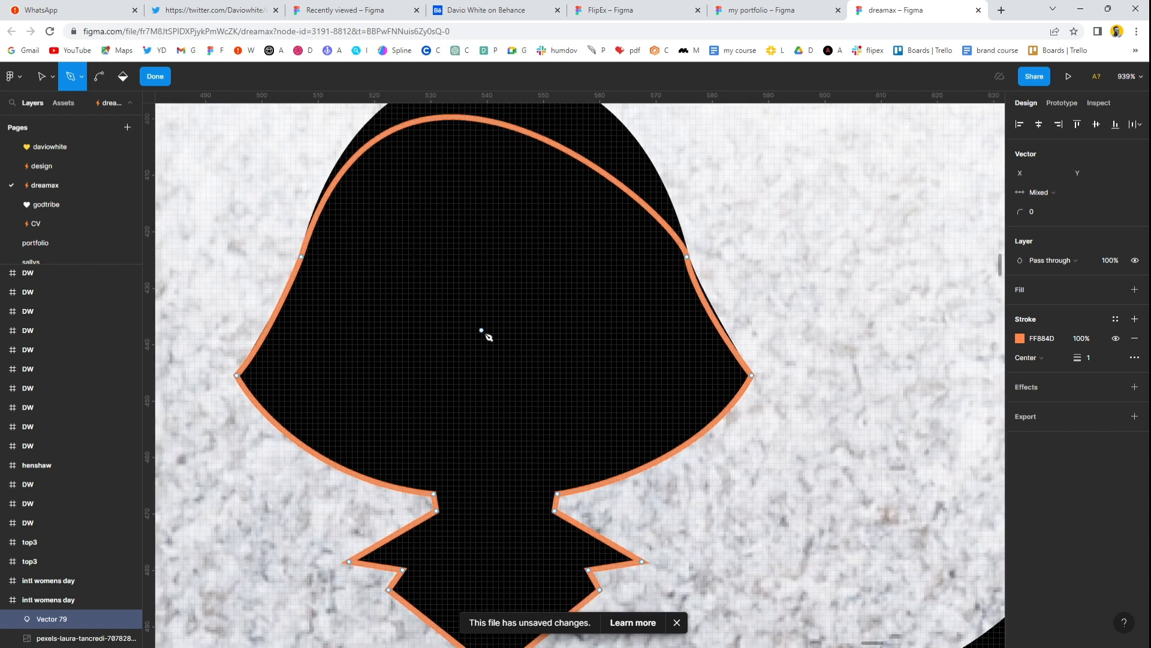
pyautogui.scroll(3, 488, 337)
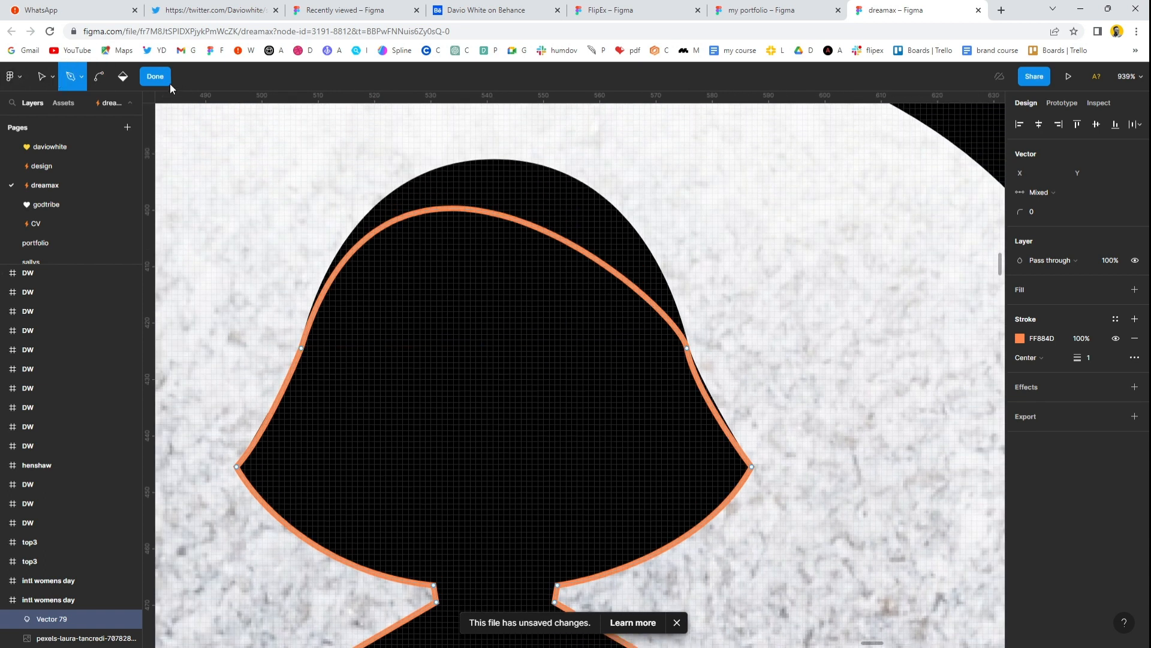
pyautogui.click(44, 80)
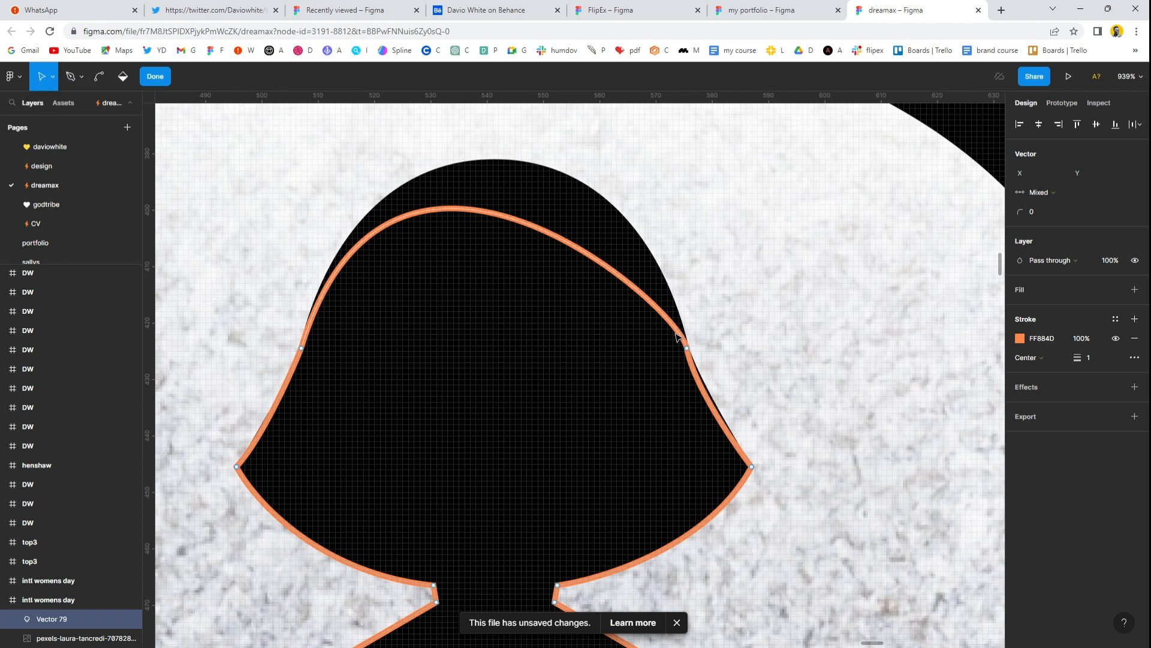
pyautogui.click(688, 348)
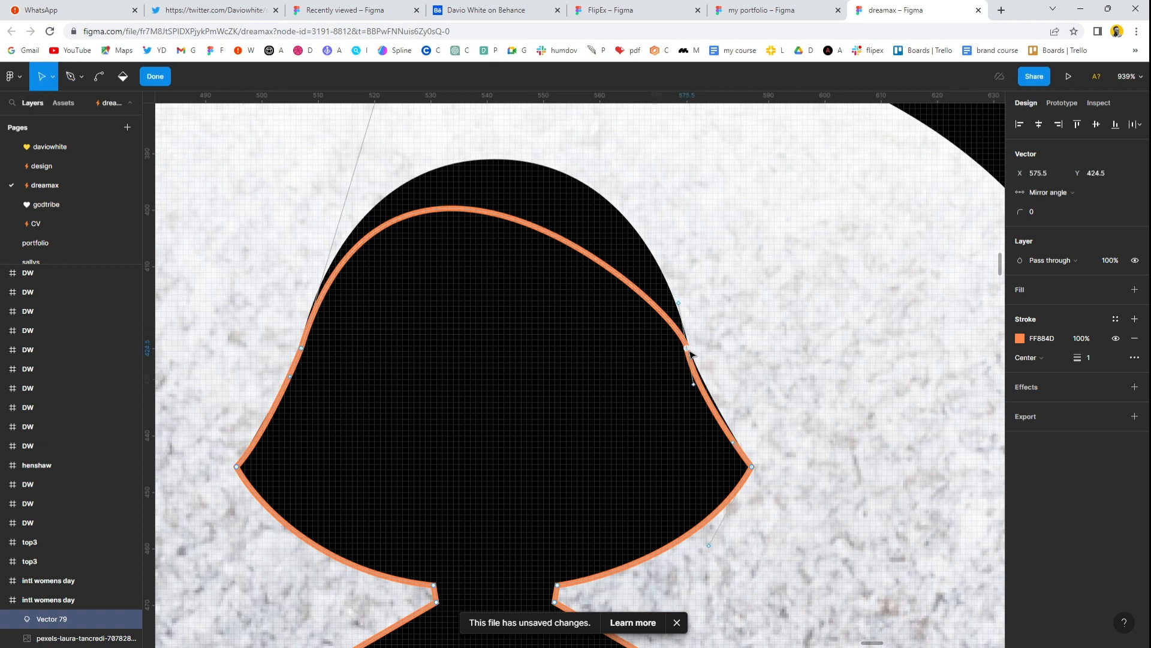
pyautogui.scroll(-3, 682, 309)
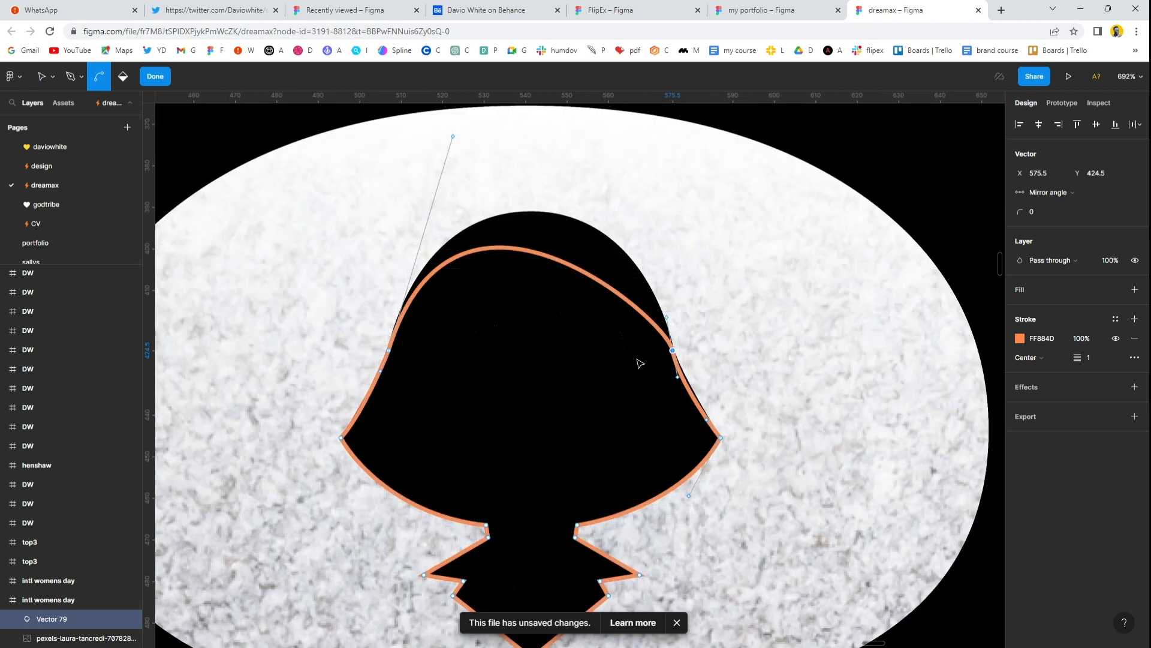
pyautogui.scroll(1, 649, 363)
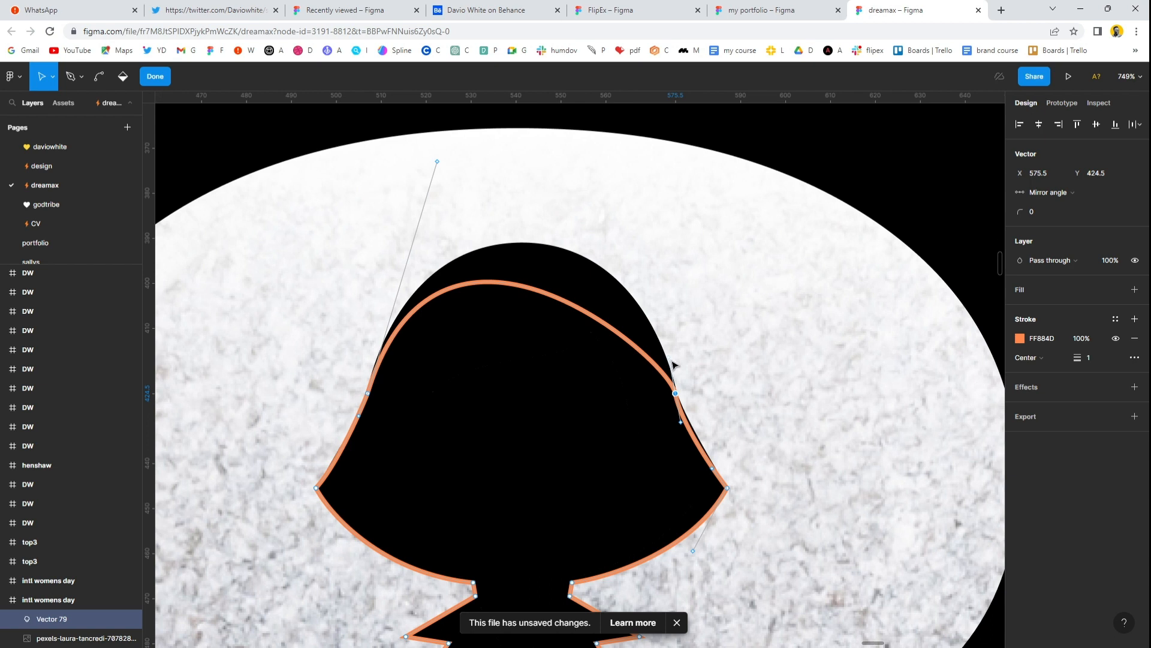
pyautogui.moveTo(673, 363); pyautogui.dragTo(650, 230)
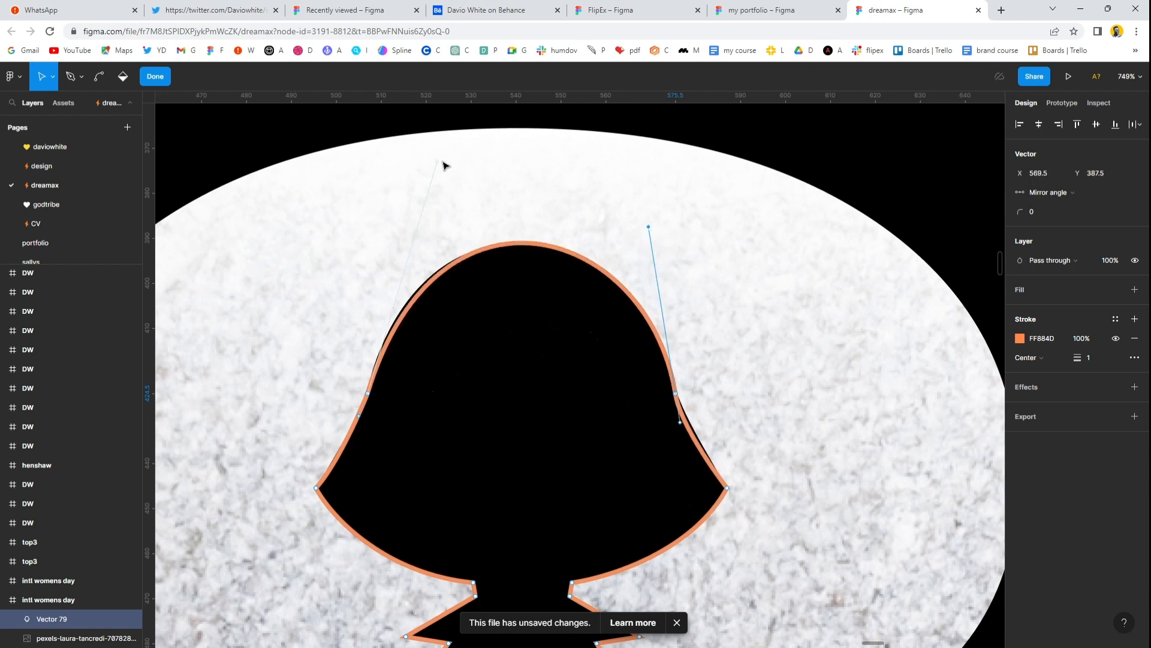
pyautogui.moveTo(438, 163); pyautogui.dragTo(430, 172)
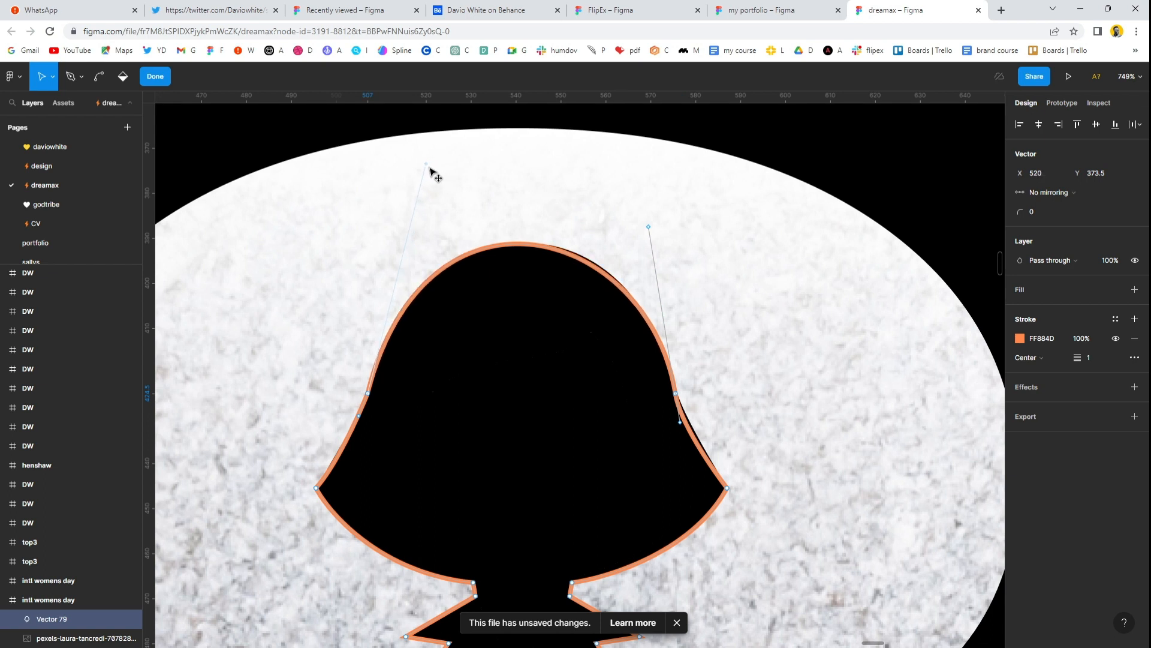
pyautogui.moveTo(652, 230); pyautogui.dragTo(654, 226)
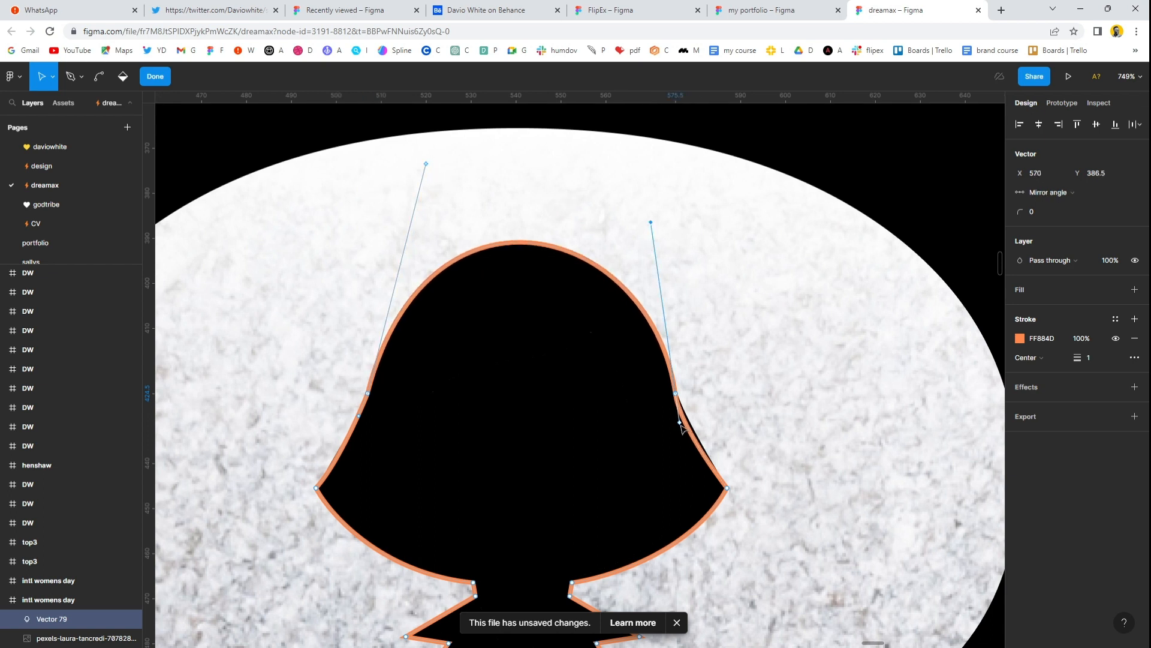
# - Adjust the lower curve handle of the hair's right side point to X 576.22, Y 429.5 and finish editing the silhouette
pyautogui.click(681, 423)
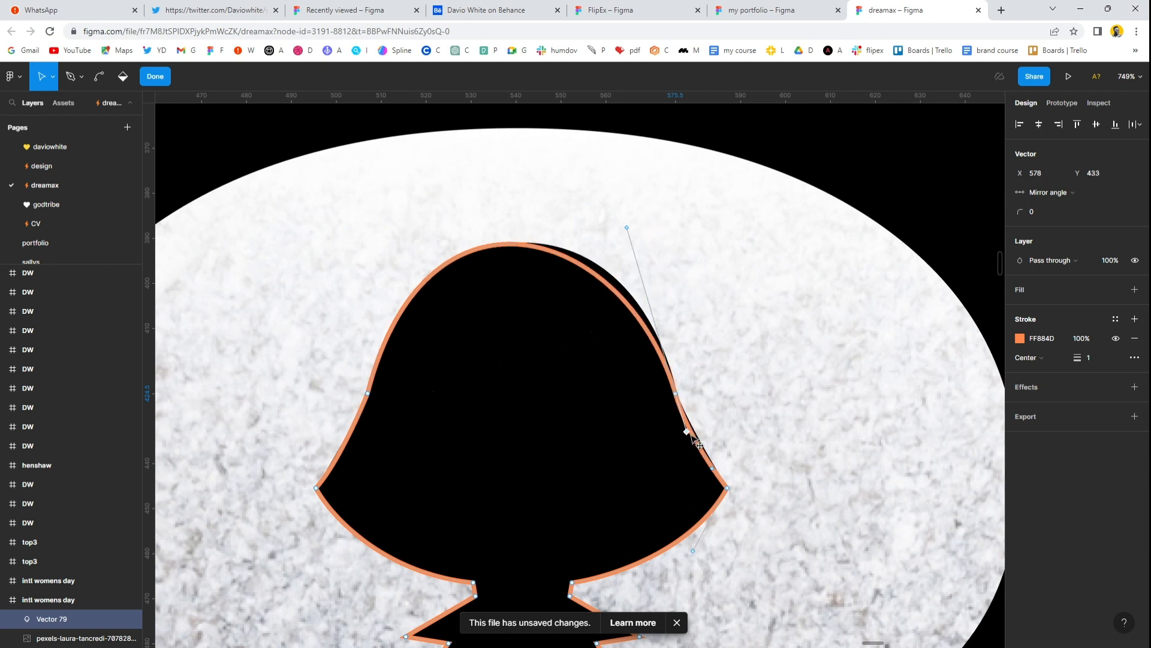
pyautogui.moveTo(685, 434); pyautogui.dragTo(685, 420)
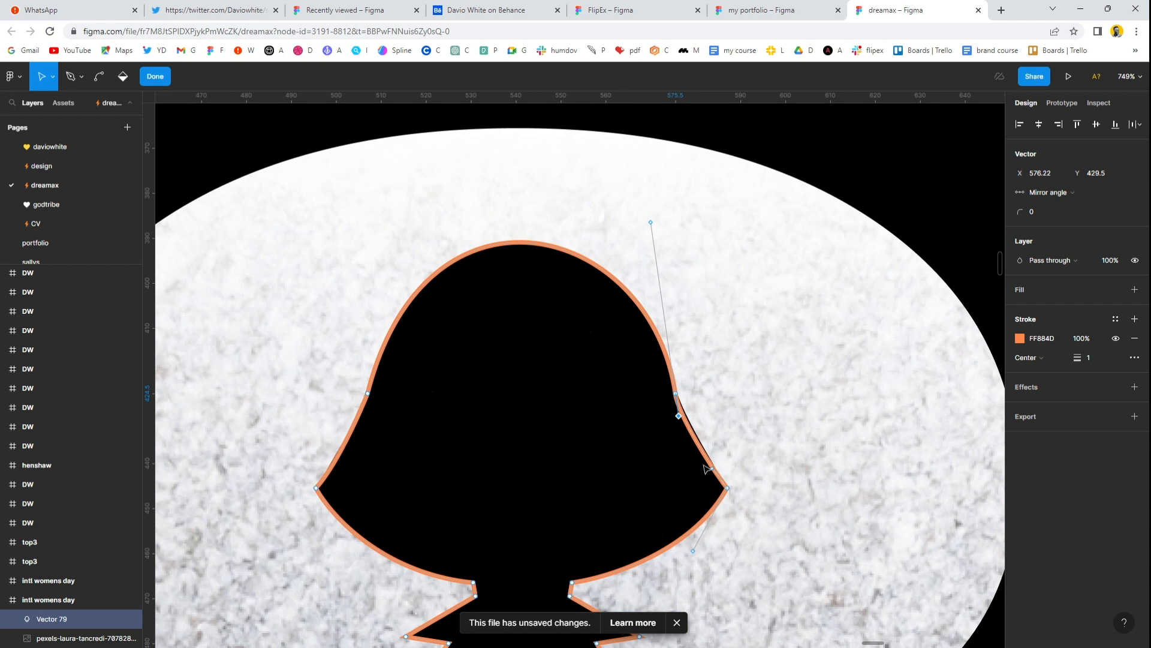
pyautogui.click(157, 78)
# - Fill the closed woman silhouette with the c yellow color style
pyautogui.scroll(-3, 513, 315)
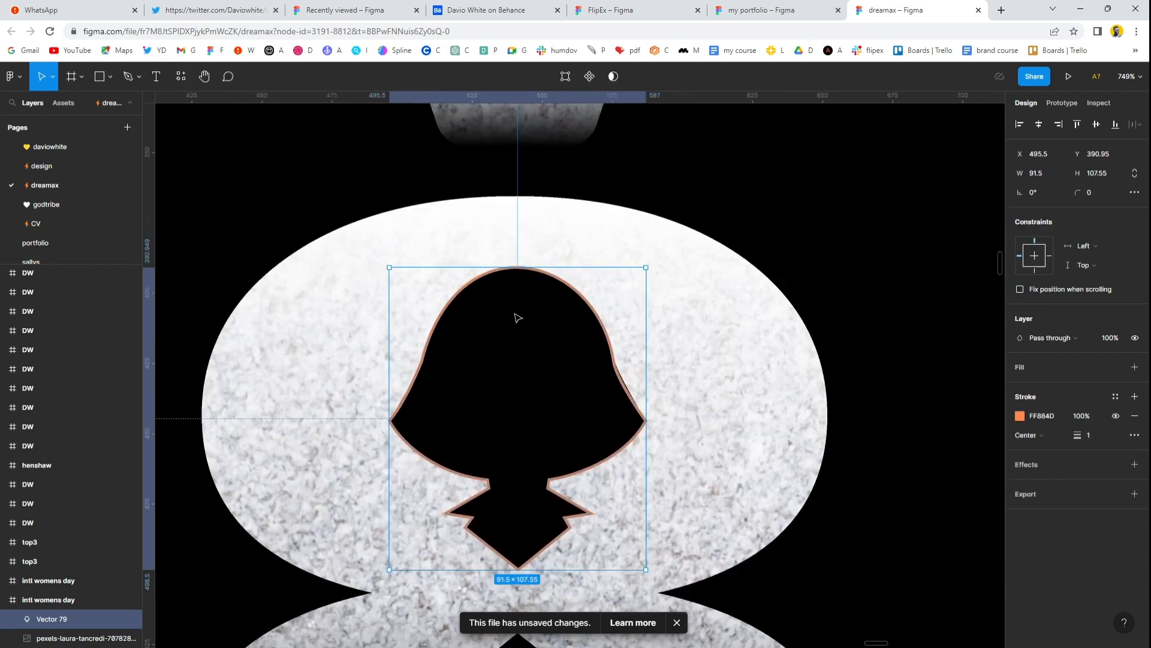
pyautogui.scroll(-3, 531, 442)
pyautogui.scroll(1, 531, 445)
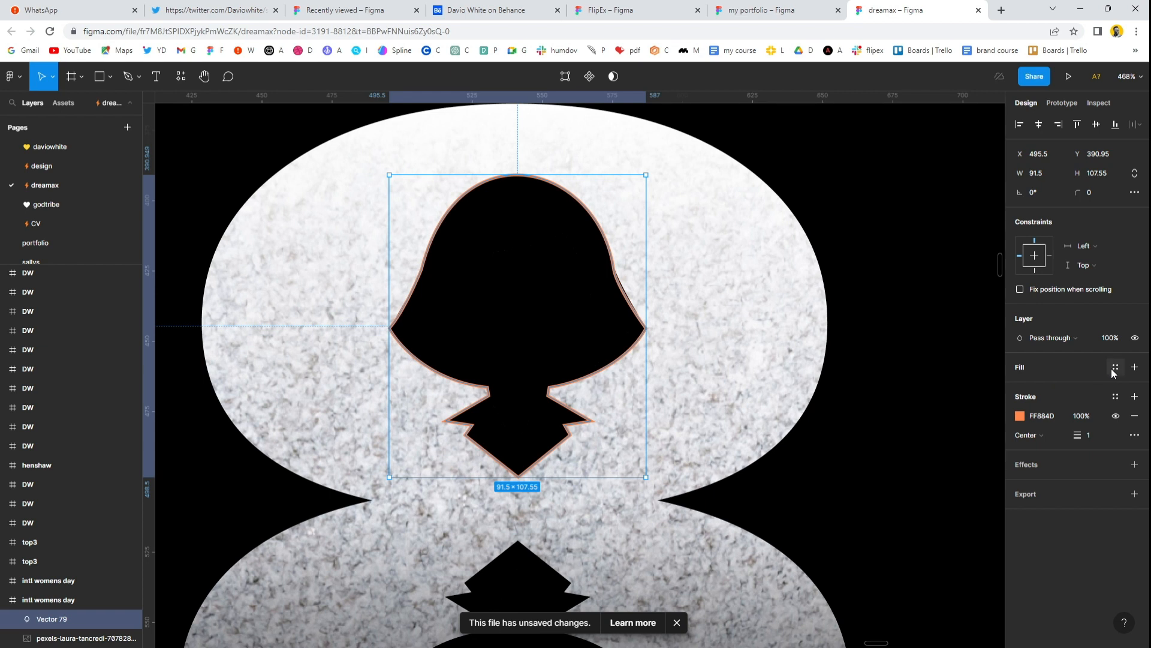
pyautogui.click(1116, 367)
pyautogui.click(1069, 442)
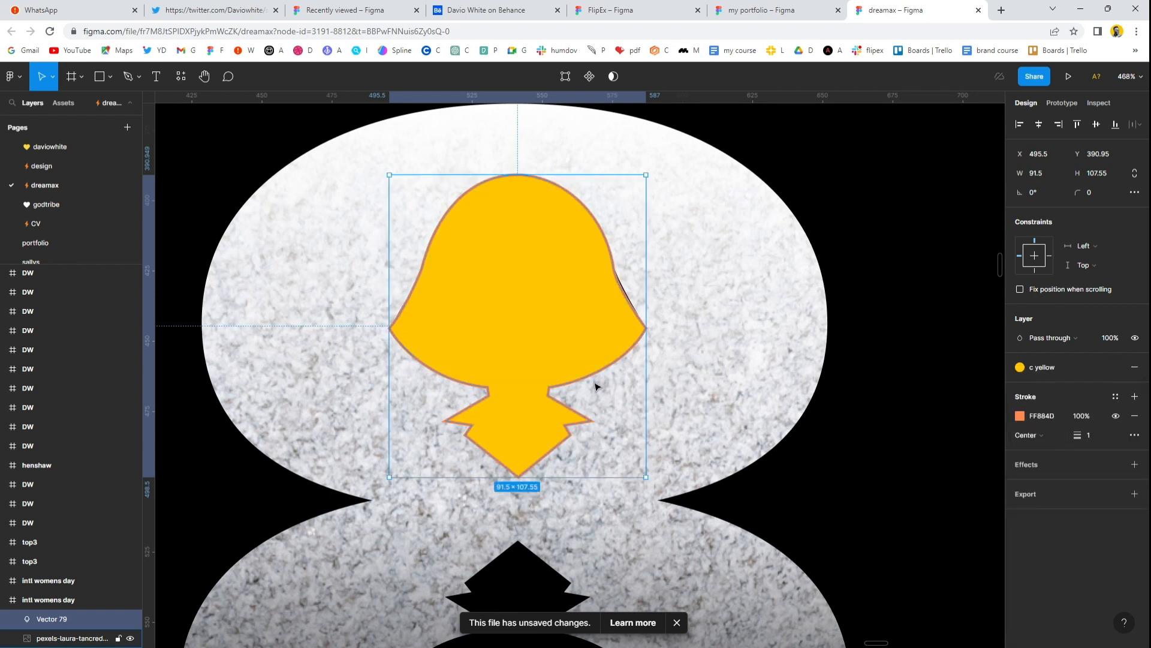
# - Trace the bottom edge of the crown above the figure 8 with a straight Pen tool segment from X 569.5 to X 515 at Y 346.5
pyautogui.scroll(-5, 595, 385)
pyautogui.scroll(4, 591, 386)
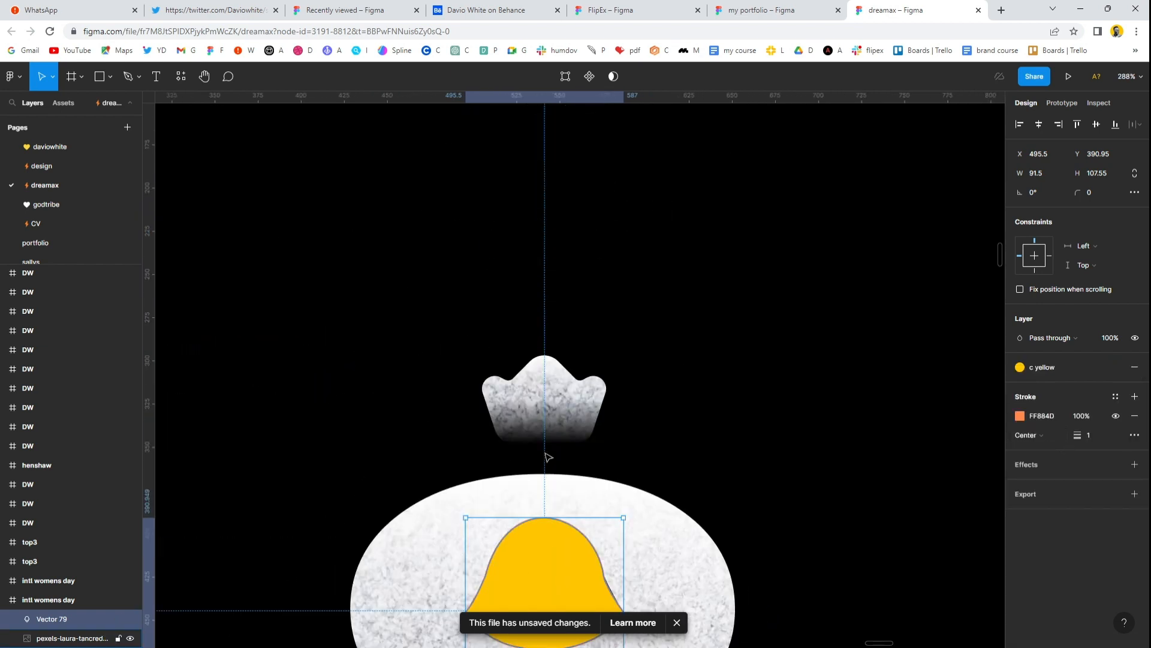
pyautogui.scroll(10, 548, 457)
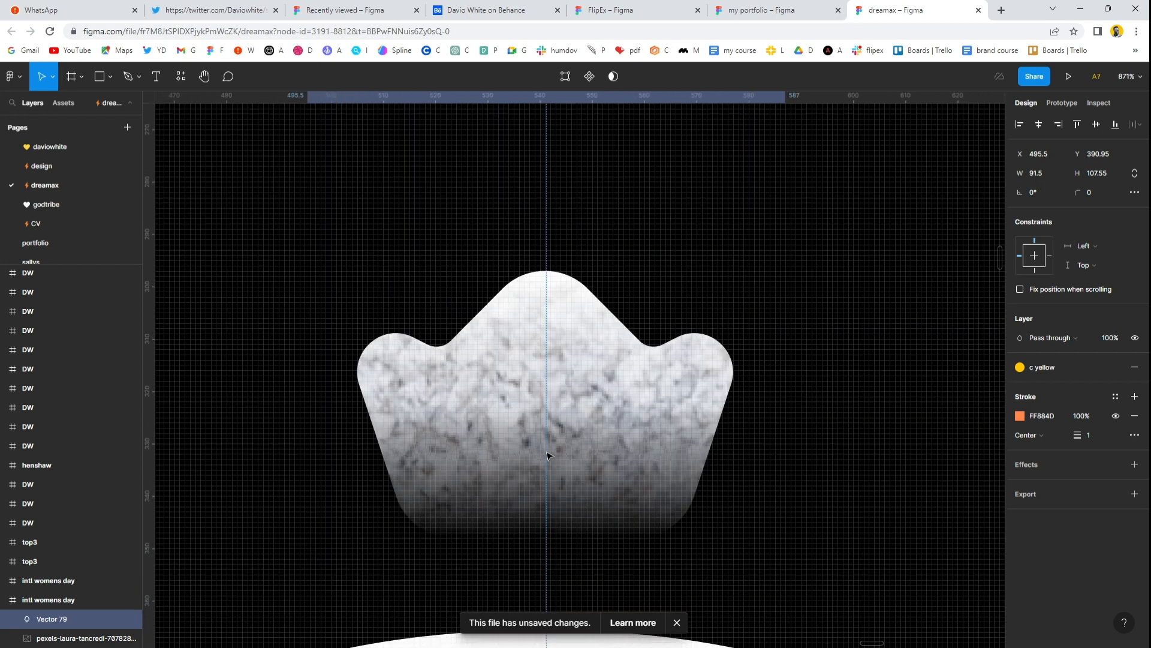
pyautogui.press('p')
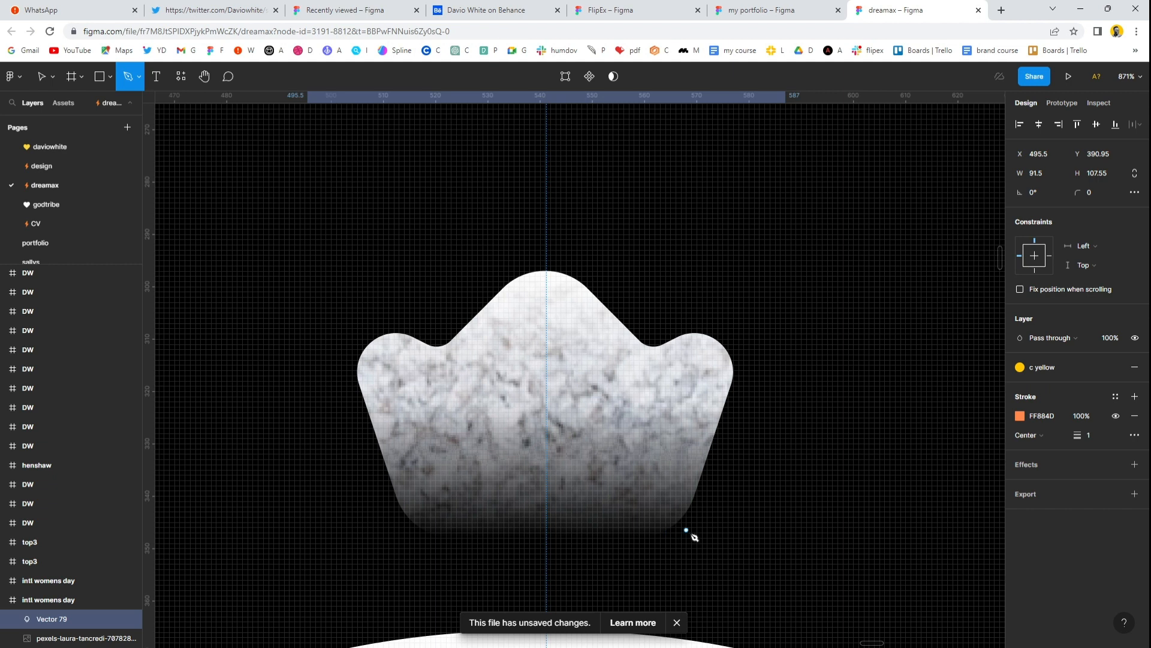
pyautogui.click(695, 531)
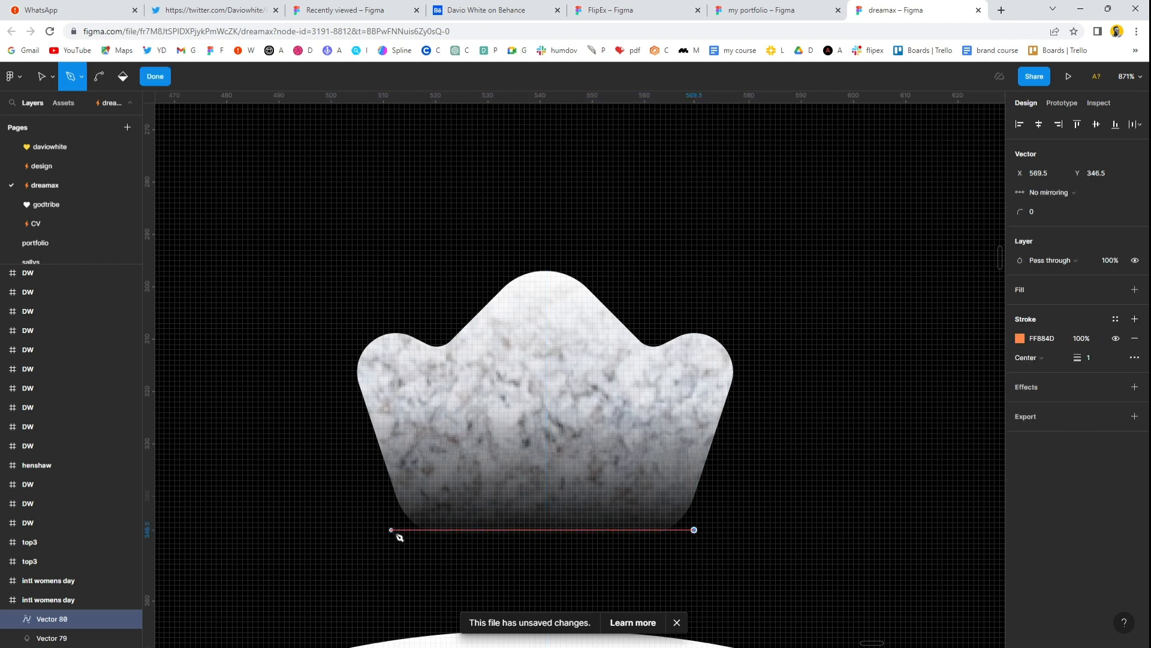
pyautogui.click(396, 529)
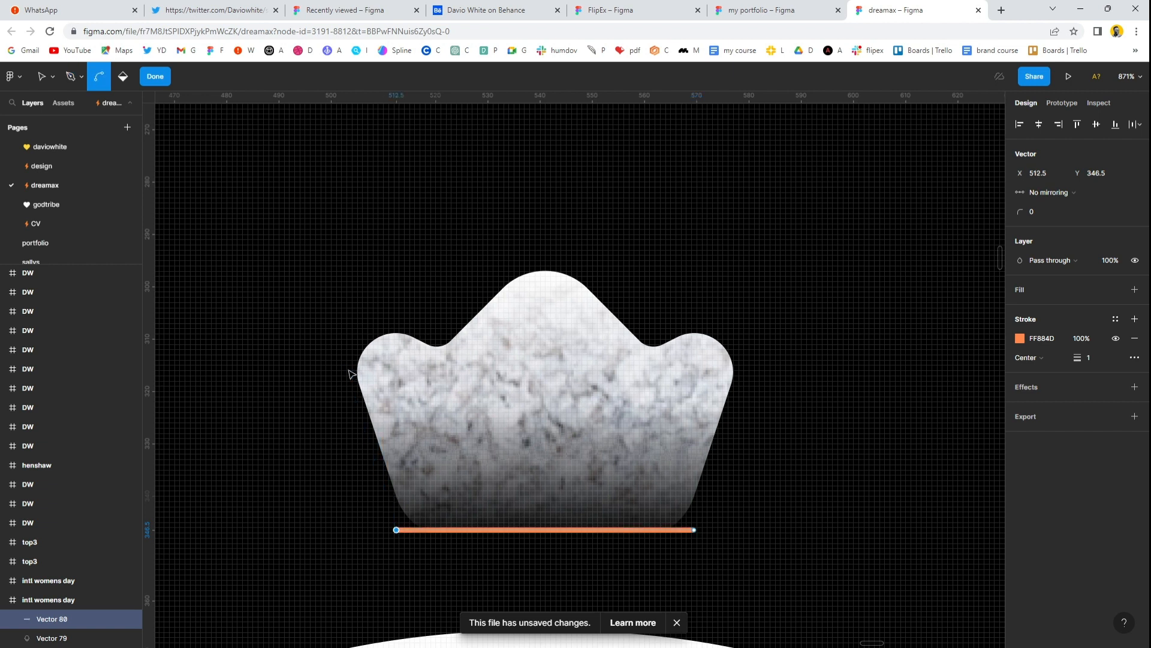
pyautogui.hotkey('ctrl', 'z')
pyautogui.click(409, 529)
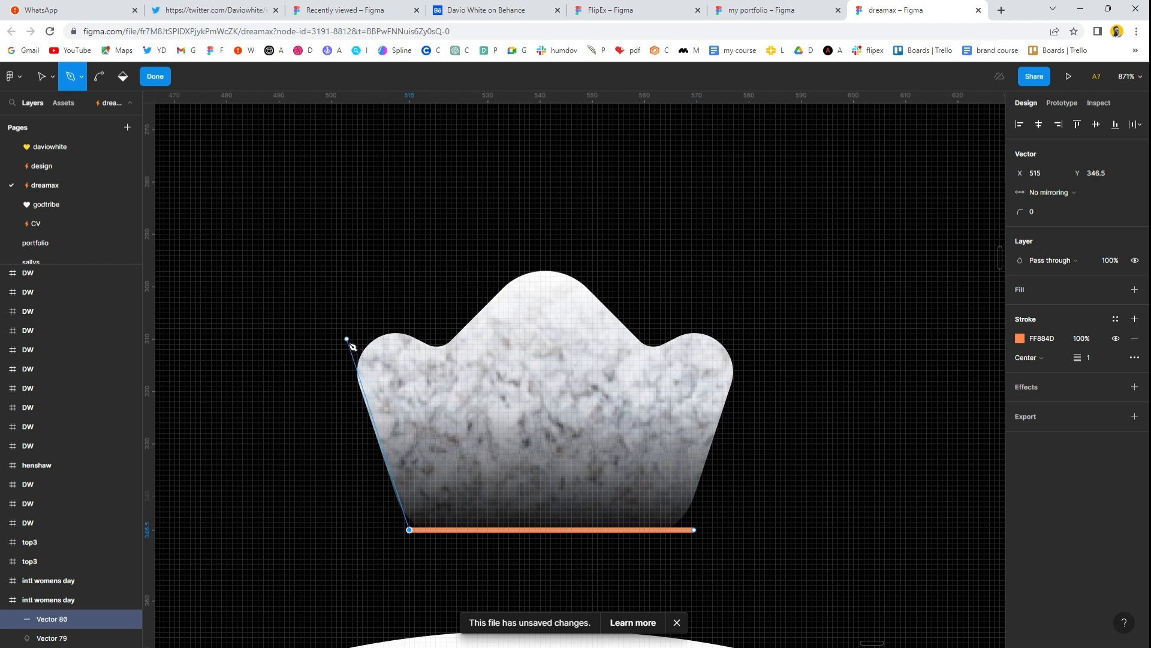
# - Trace the crown's left side and top with straight segments through the left tip, left valley, center peak, right valley and right tip
pyautogui.click(344, 338)
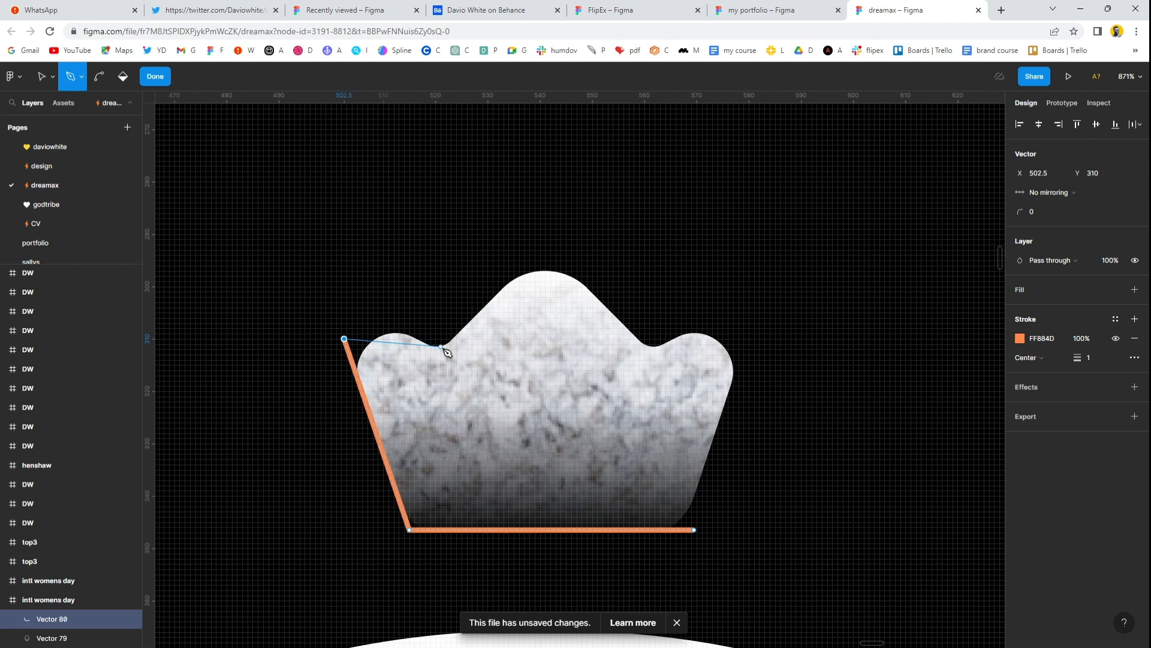
pyautogui.click(441, 347)
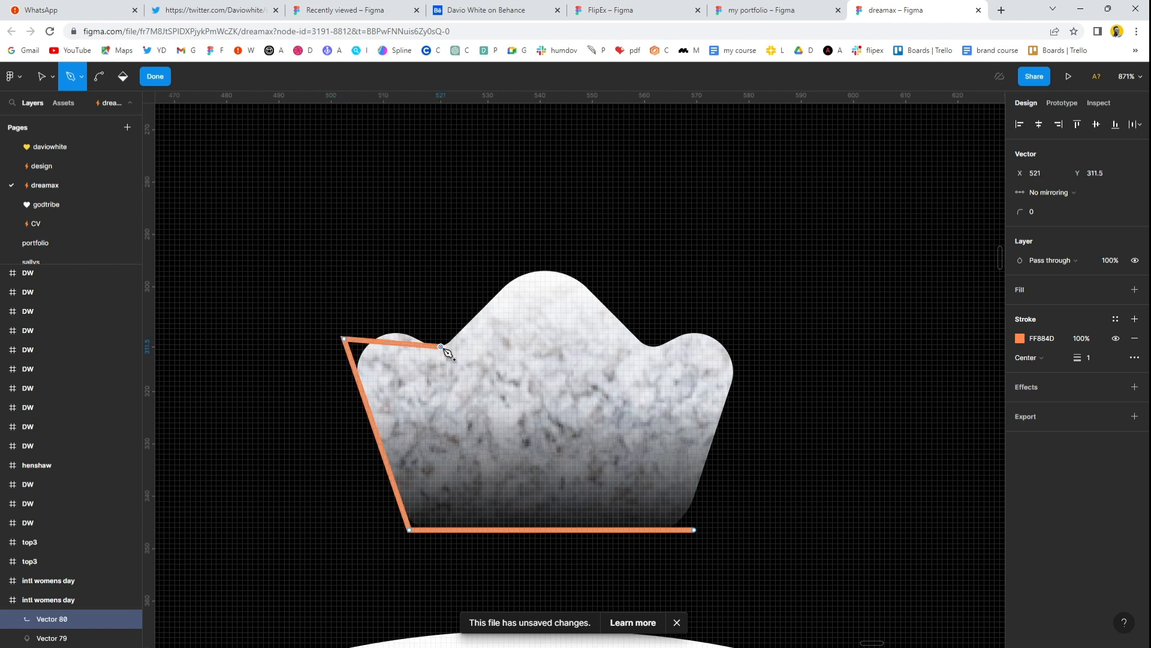
pyautogui.click(545, 271)
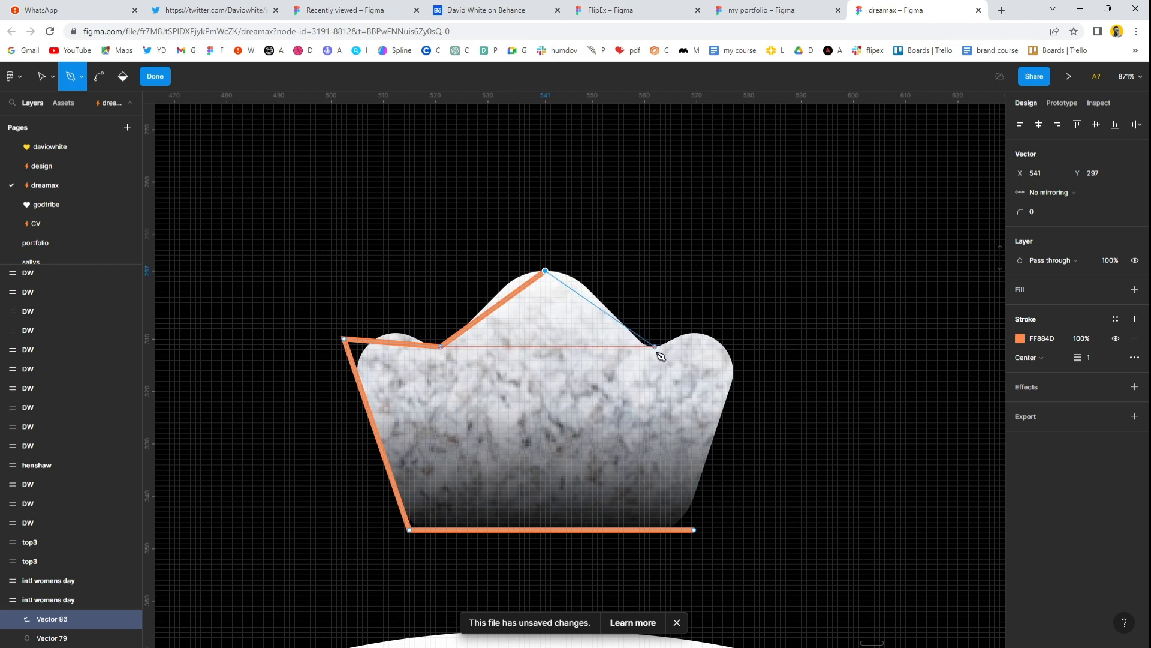
pyautogui.click(653, 347)
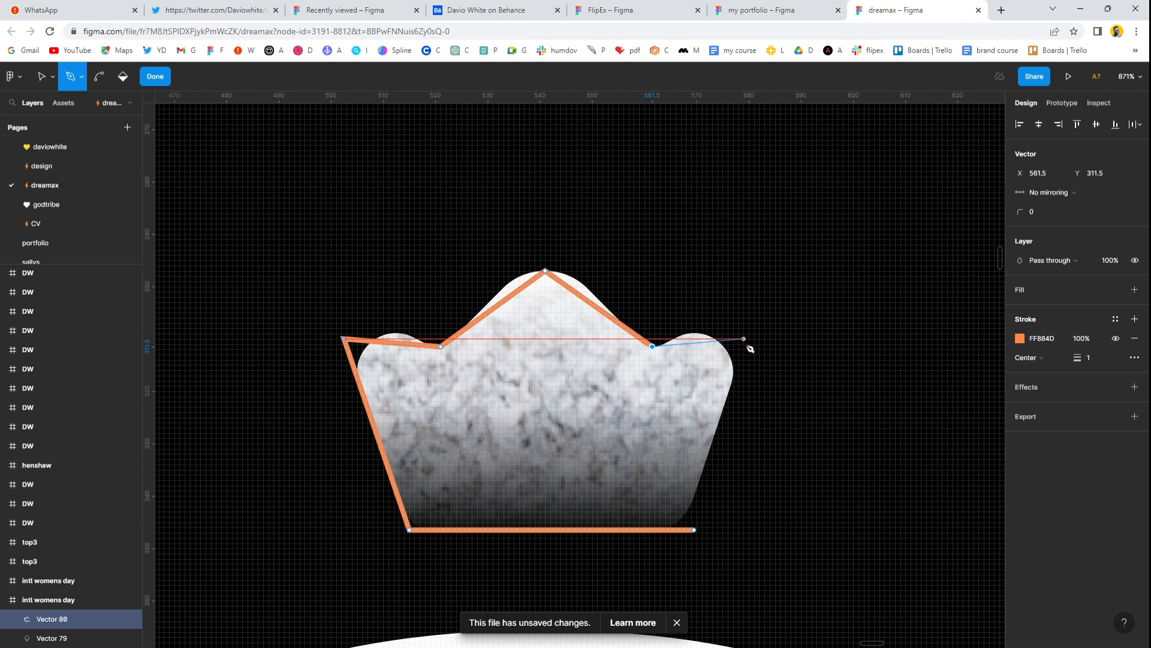
pyautogui.click(747, 338)
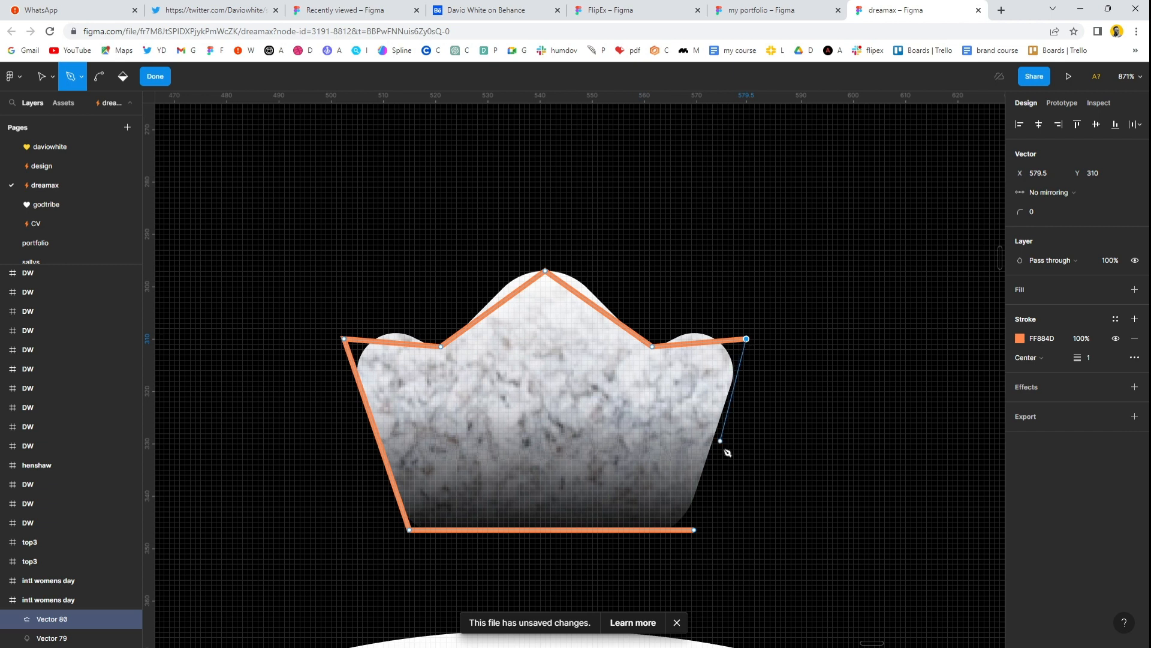
# - Close the crown path at its lower-right corner and move that corner inward to X 567, Y 346.5
pyautogui.click(700, 532)
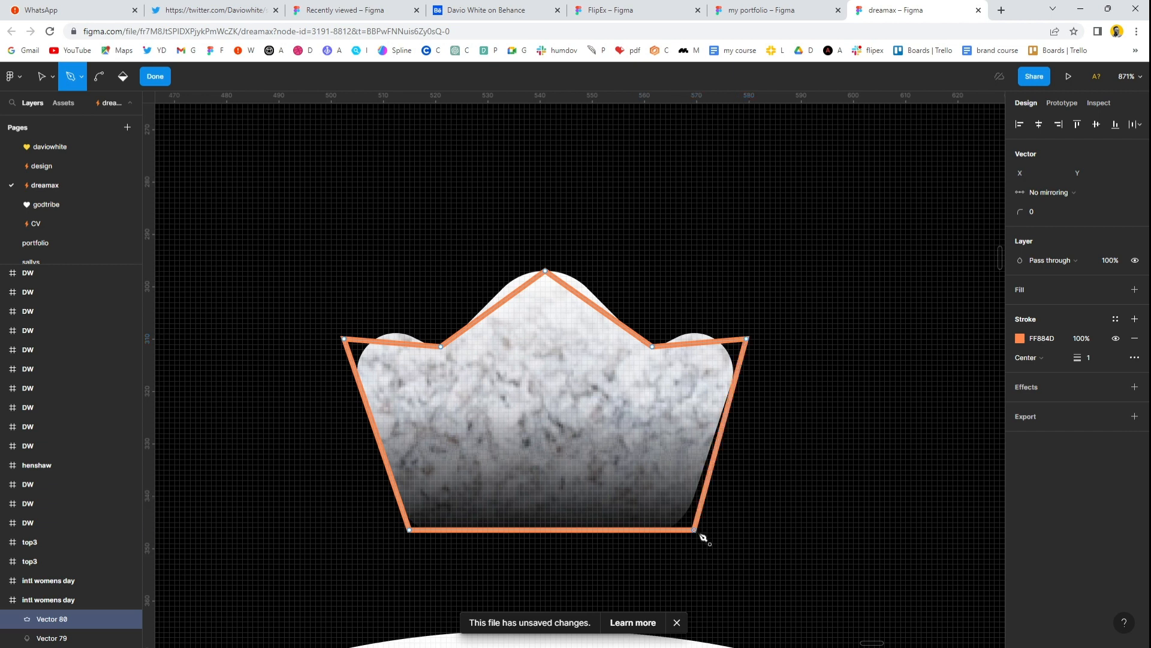
pyautogui.press('Escape')
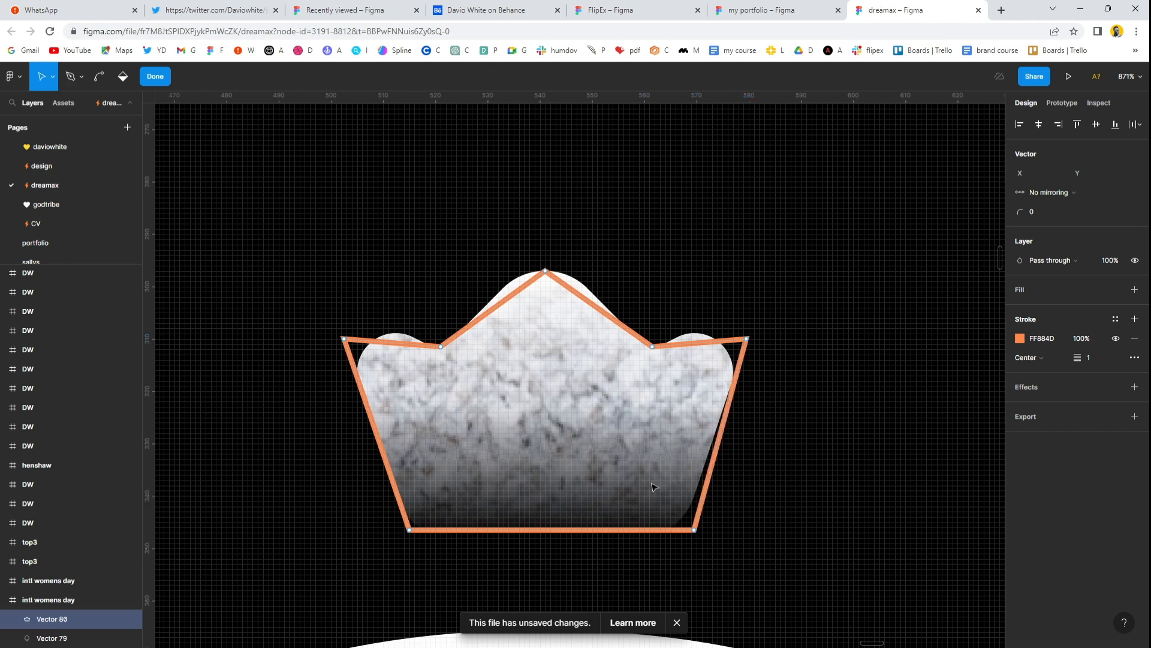
pyautogui.click(699, 534)
pyautogui.moveTo(698, 534); pyautogui.dragTo(683, 533)
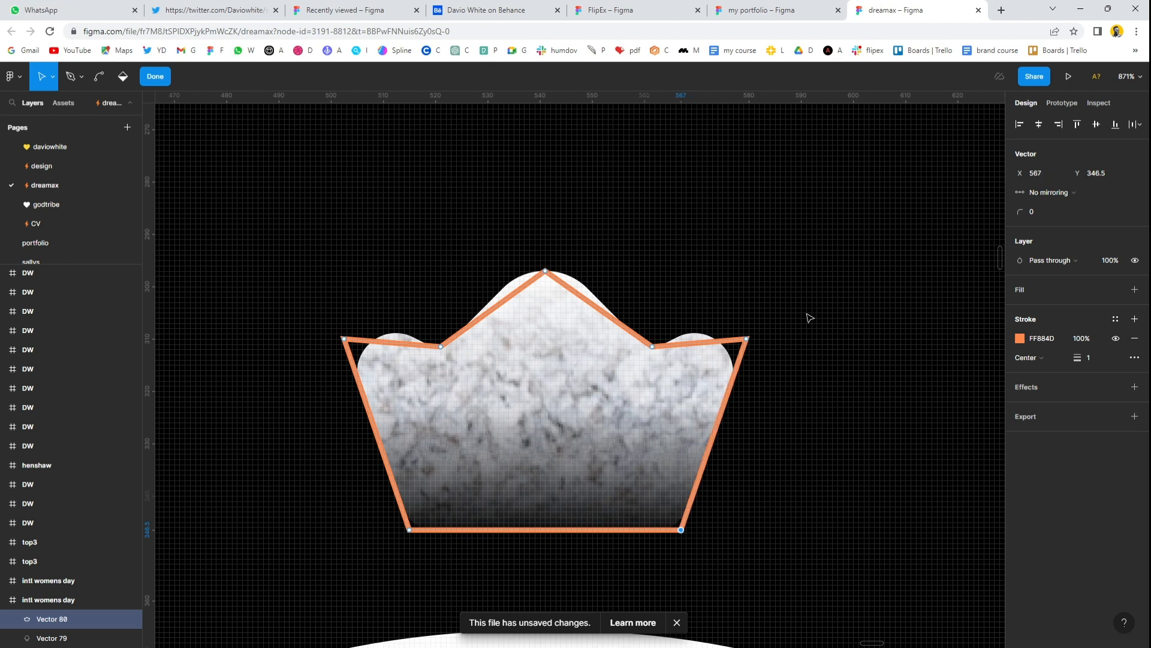
# - Round the crown's right tip with a corner radius of 7
pyautogui.moveTo(804, 309); pyautogui.dragTo(696, 378)
pyautogui.moveTo(1030, 213); pyautogui.dragTo(1026, 212)
pyautogui.moveTo(839, 282); pyautogui.dragTo(736, 394)
pyautogui.moveTo(1026, 212); pyautogui.dragTo(1027, 212)
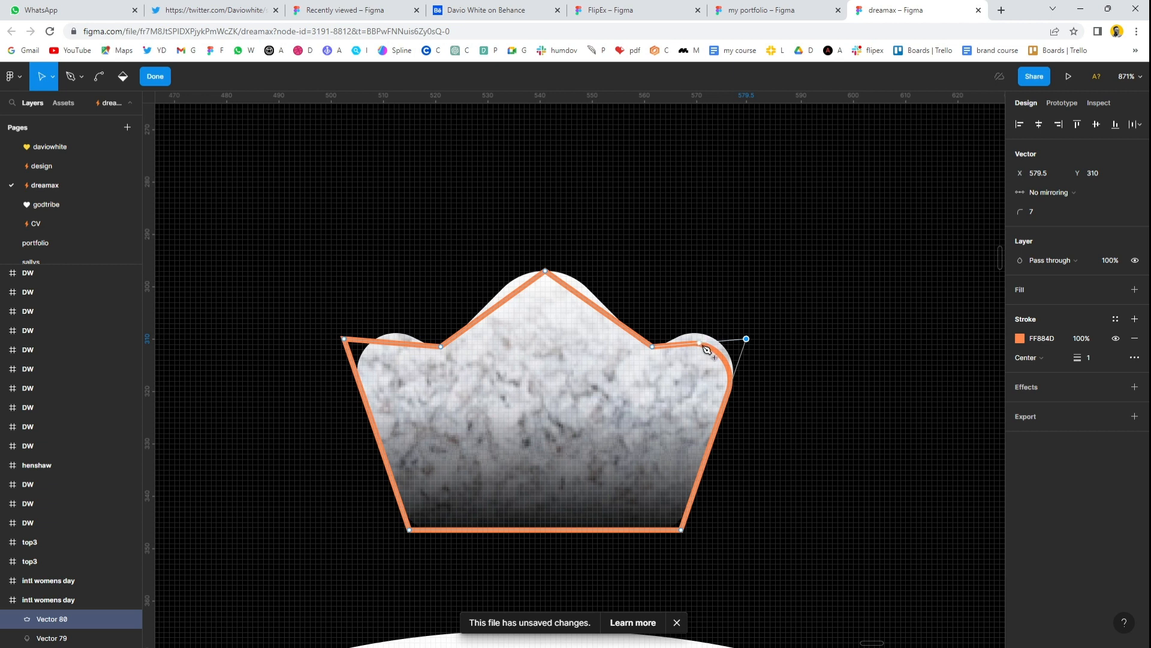
# - Add a point on the crown's right lobe at X 570, Y 309.5 and round the right valley with a corner radius of 6
pyautogui.moveTo(706, 348); pyautogui.dragTo(702, 342)
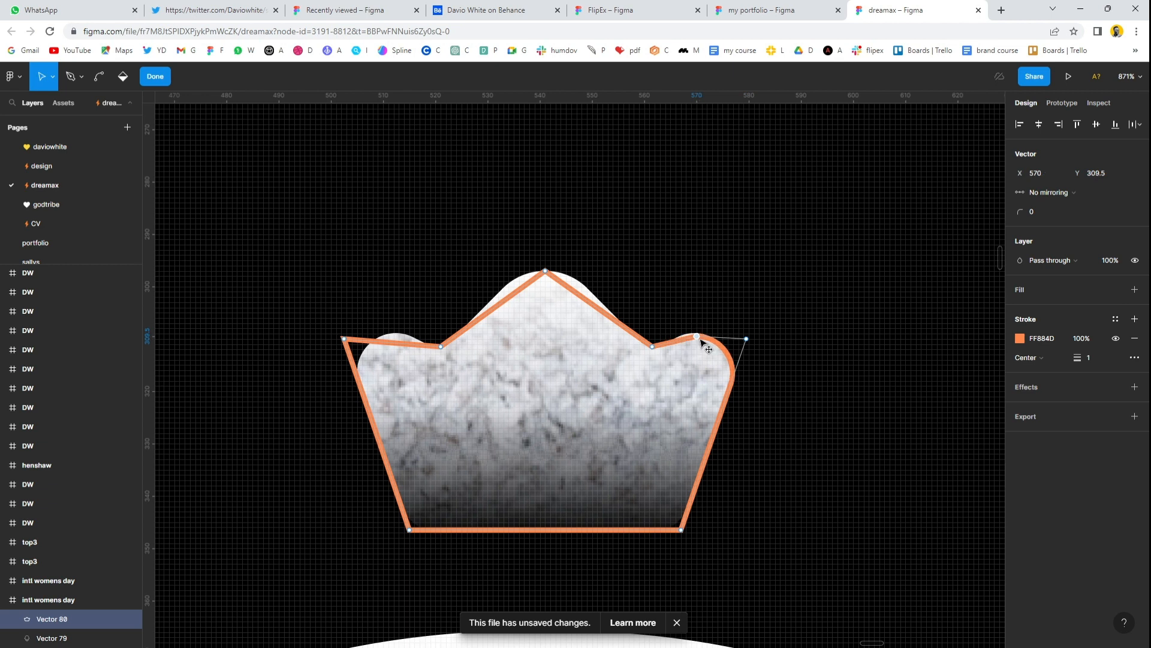
pyautogui.click(652, 346)
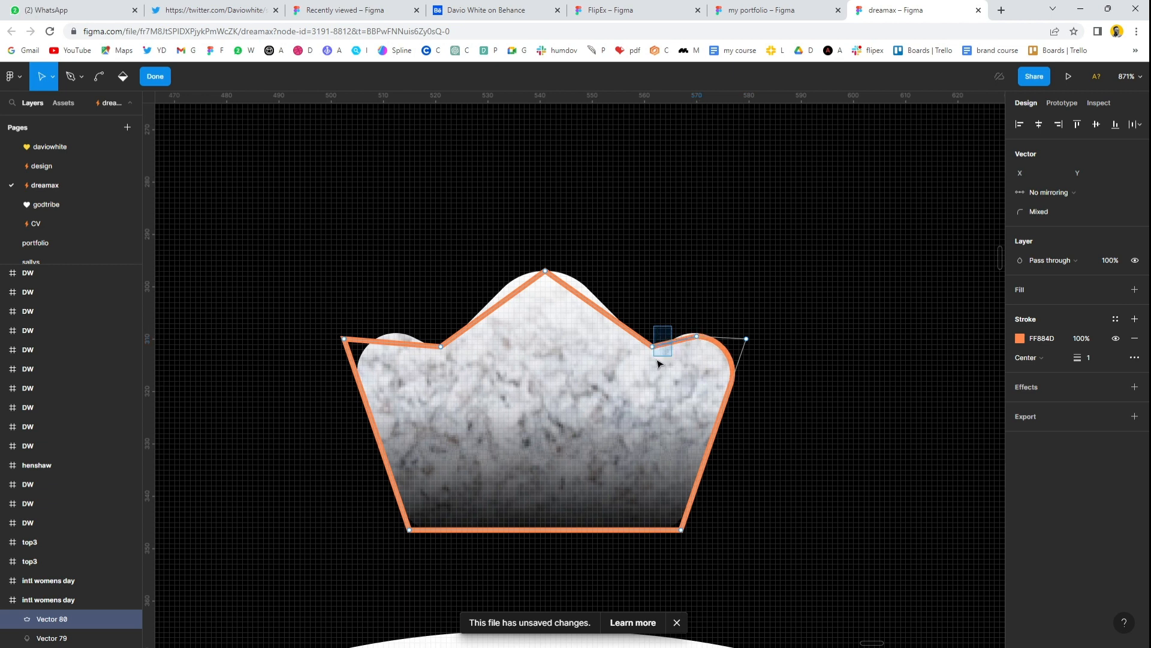
pyautogui.moveTo(1020, 213); pyautogui.dragTo(1030, 213)
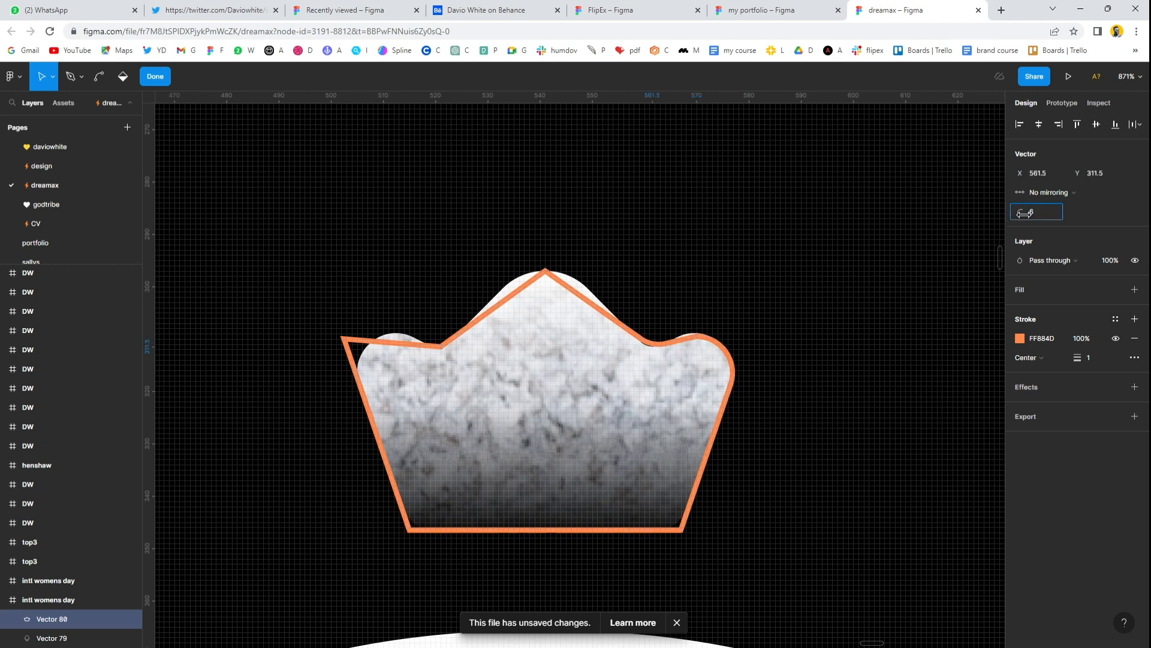
# - Round the crown's center peak with a corner radius of 20 and raise the peak point straight up
pyautogui.moveTo(640, 228); pyautogui.dragTo(527, 295)
pyautogui.moveTo(1020, 211); pyautogui.dragTo(1031, 211)
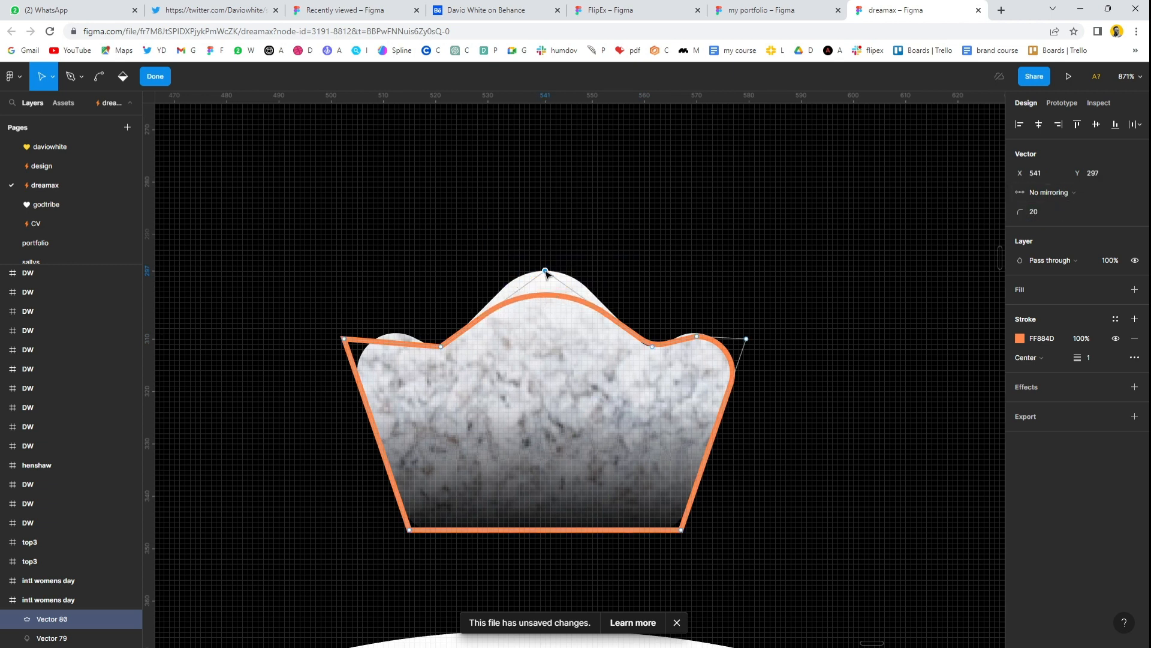
pyautogui.moveTo(549, 272); pyautogui.dragTo(546, 237)
# - Move the crown's right valley point to X 559.5, Y 311.5 and its left valley point to X 522.5, Y 311.5
pyautogui.click(654, 347)
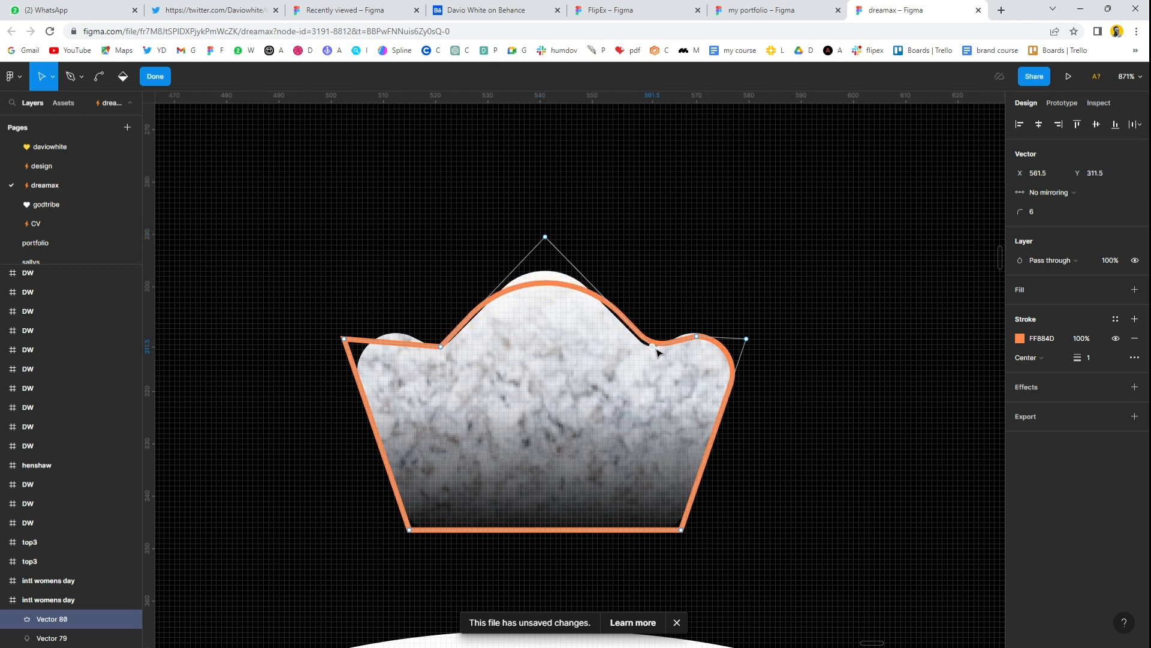
pyautogui.moveTo(658, 352); pyautogui.dragTo(647, 353)
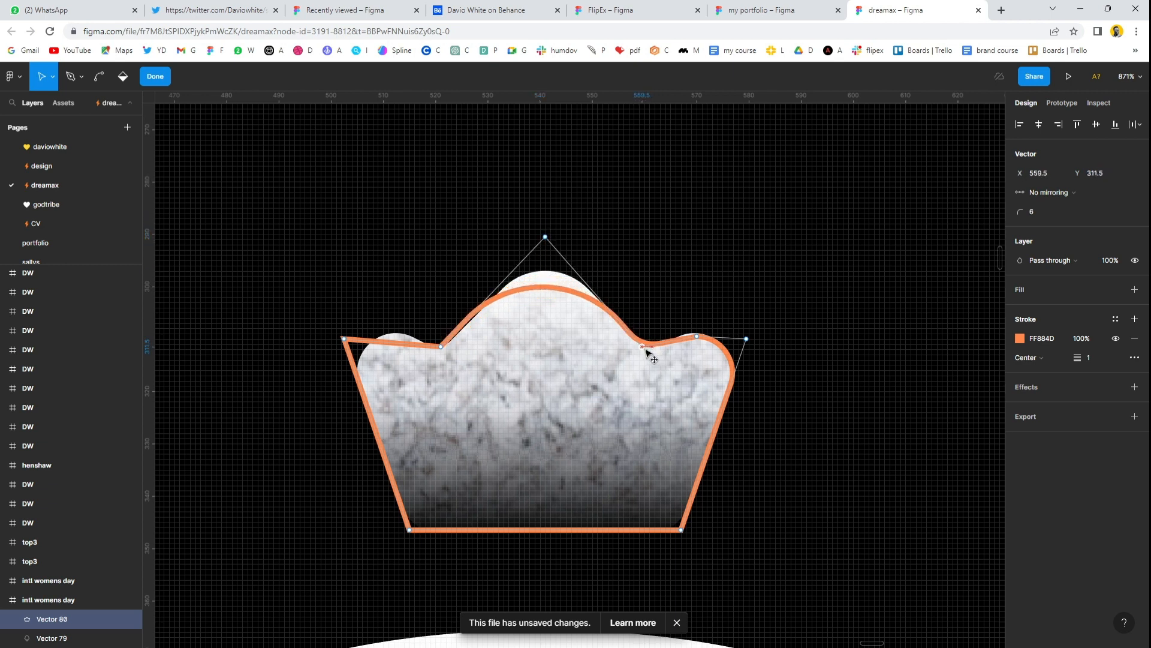
pyautogui.click(442, 351)
pyautogui.moveTo(442, 351); pyautogui.dragTo(450, 352)
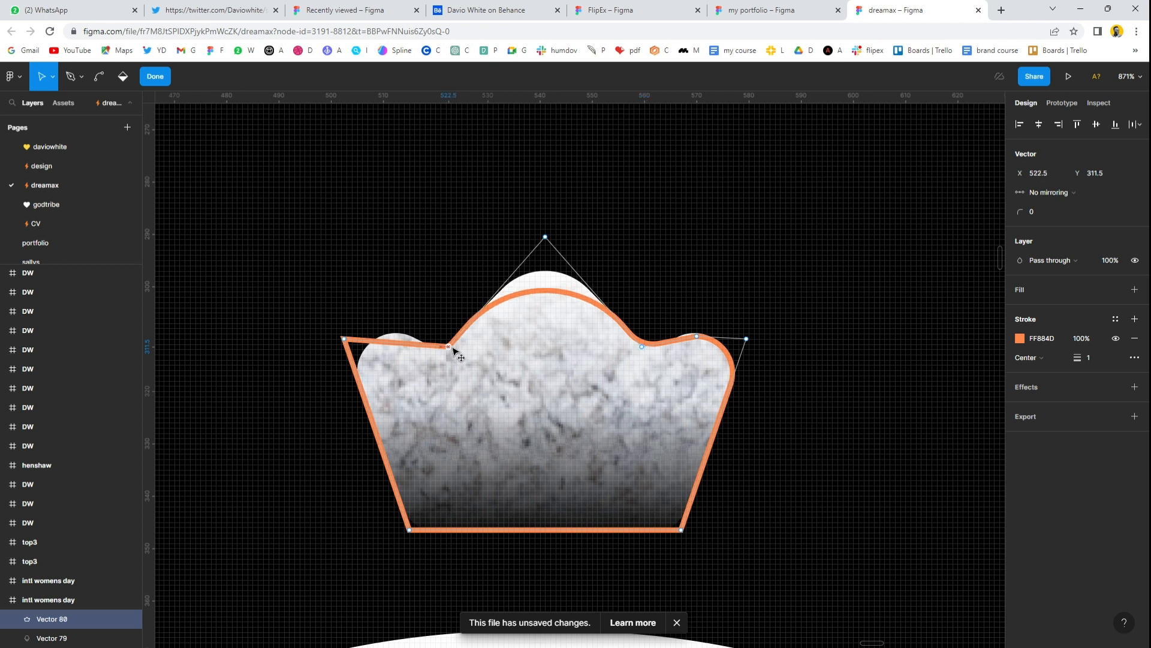
# - Reduce the crown's center peak corner radius to match the reference curve and round the left tip with a radius of 6
pyautogui.click(545, 236)
pyautogui.moveTo(1027, 213); pyautogui.dragTo(1017, 212)
pyautogui.moveTo(396, 292); pyautogui.dragTo(340, 359)
pyautogui.moveTo(1026, 212); pyautogui.dragTo(1022, 212)
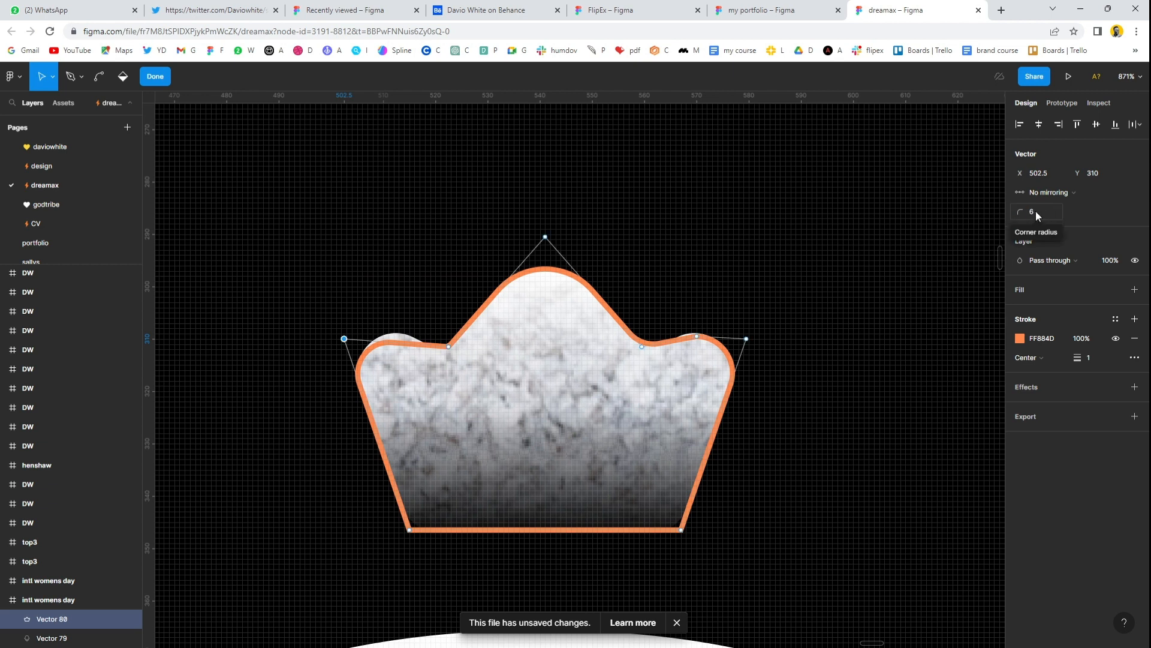
pyautogui.press('Up')
pyautogui.press('Up')
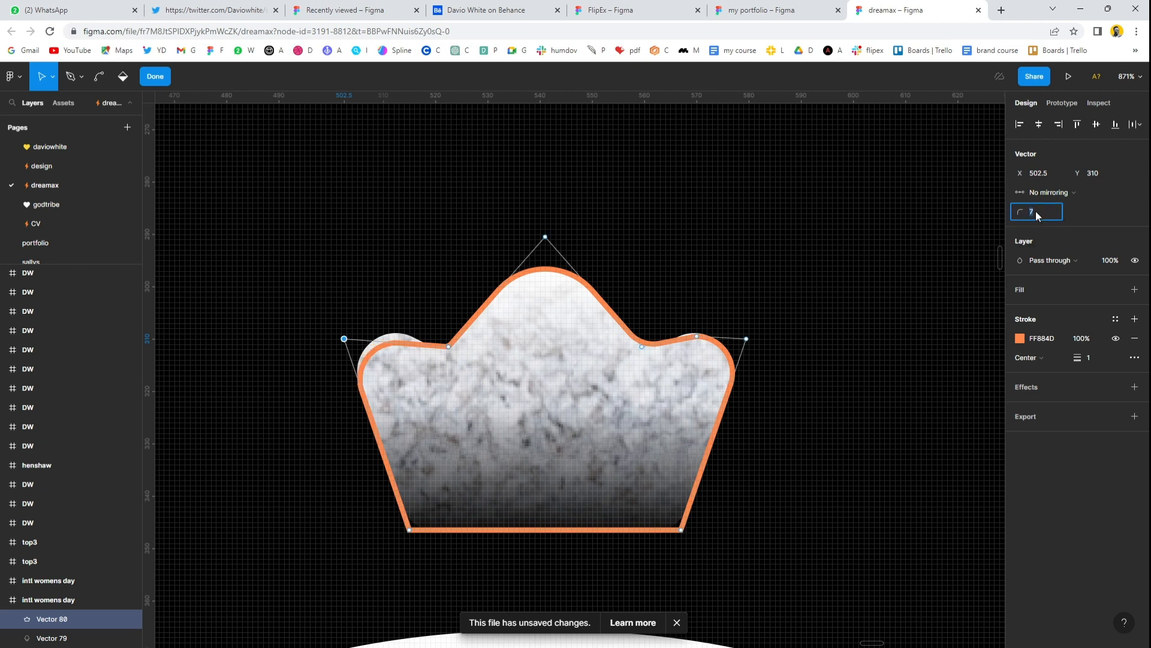
pyautogui.press('Down')
pyautogui.press('Down')
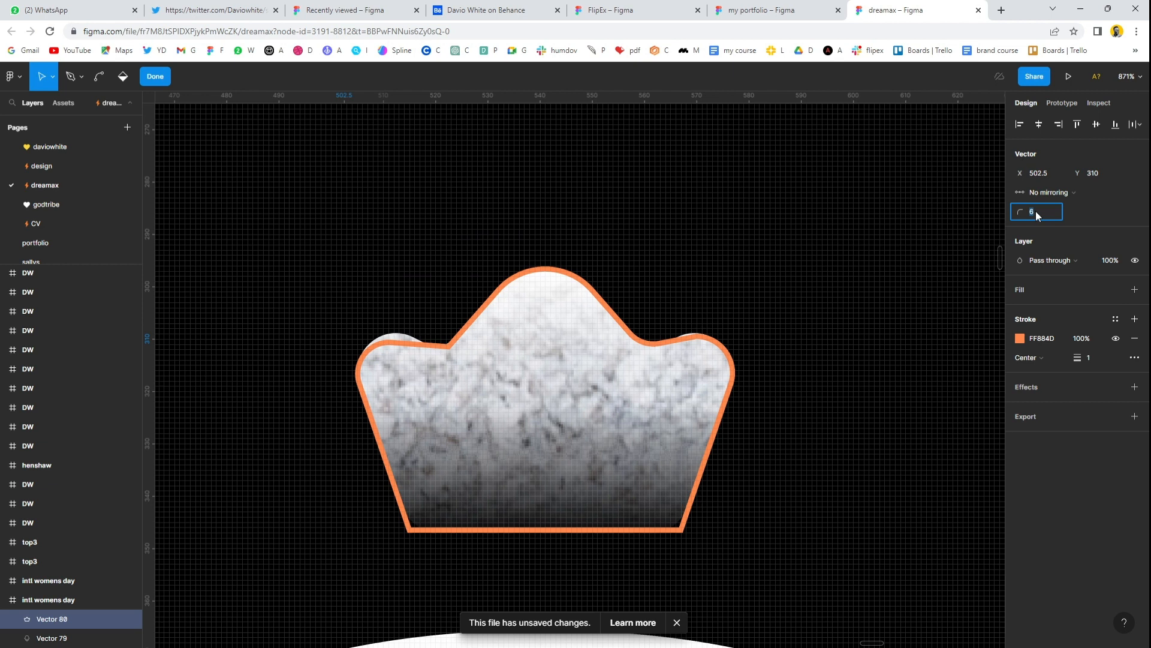
# - Round the crown's left valley with a corner radius of 8 and move the left tip to X 502, Y 309.5
pyautogui.click(448, 347)
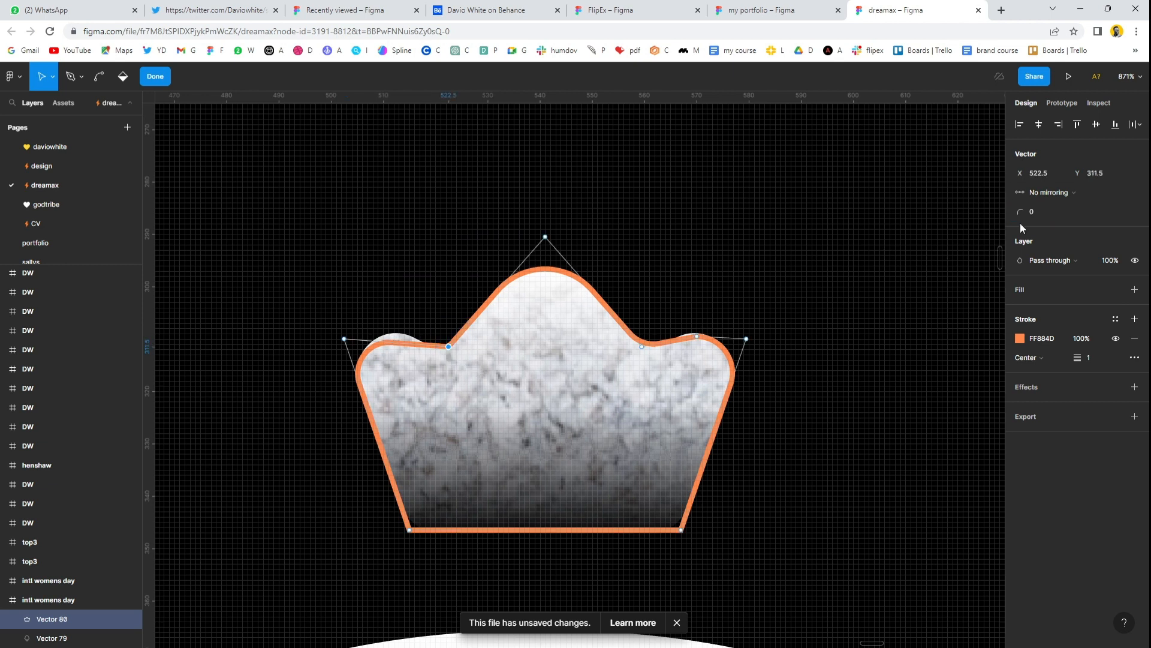
pyautogui.press('Up')
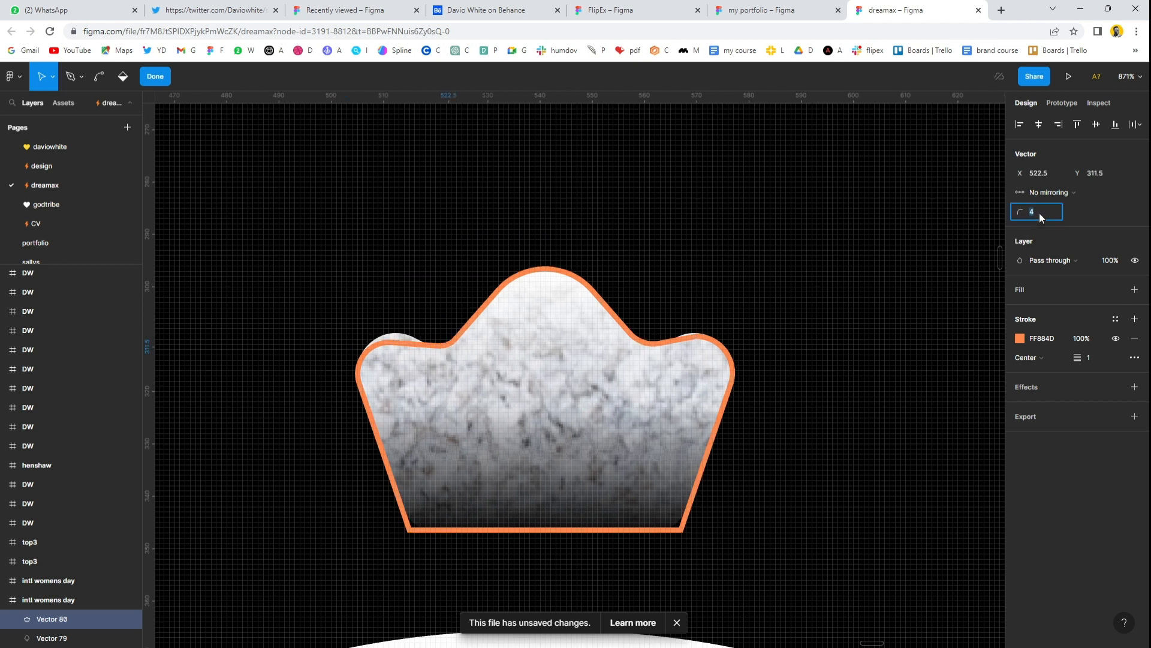
pyautogui.press('Up')
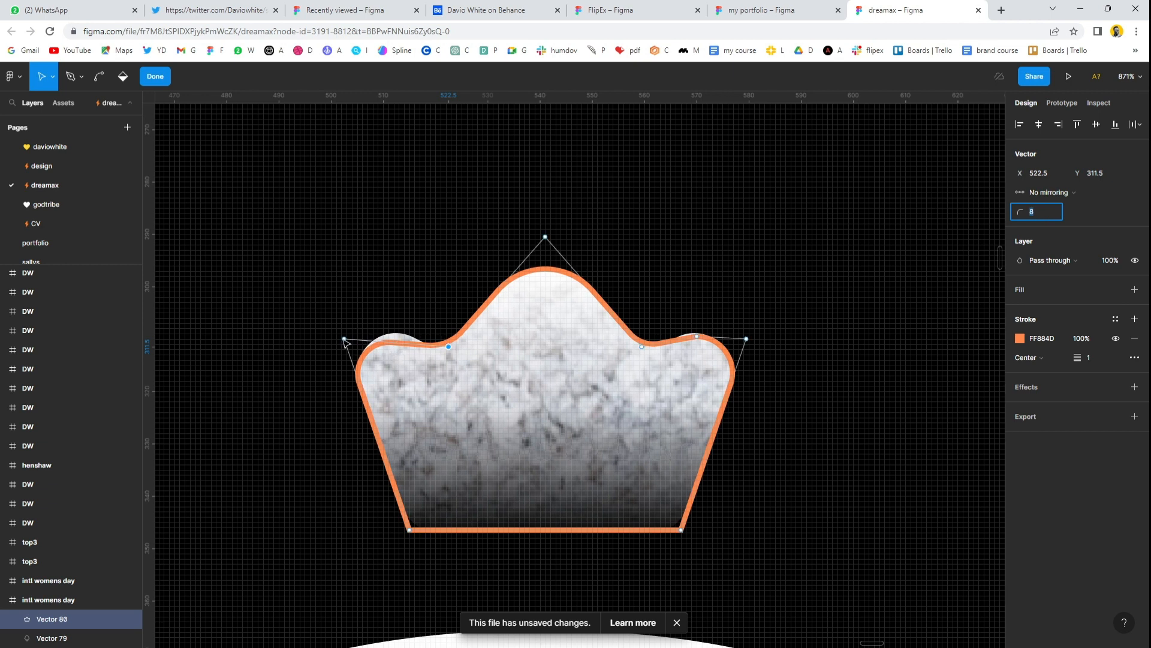
pyautogui.moveTo(347, 343)
pyautogui.mouseDown()
pyautogui.moveTo(342, 330)
pyautogui.moveTo(346, 347)
pyautogui.mouseUp()
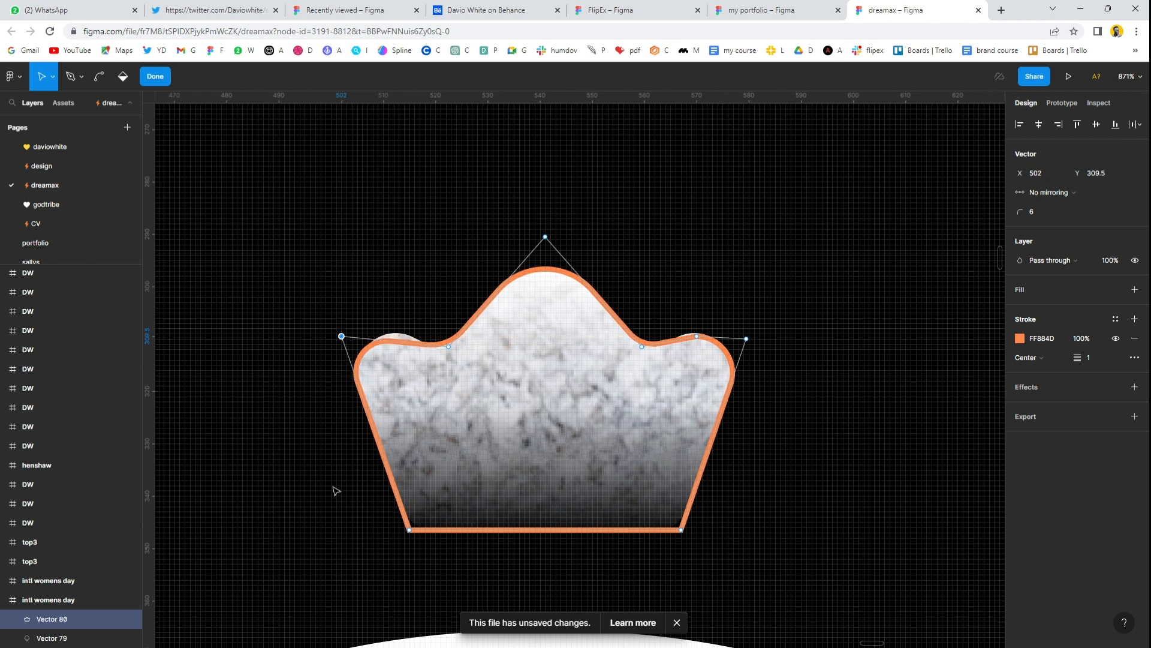
# - Round the crown's two bottom corners with a corner radius of 13 and fill the finished shape with the c yellow style
pyautogui.moveTo(330, 482); pyautogui.dragTo(752, 551)
pyautogui.moveTo(1023, 213); pyautogui.dragTo(1041, 220)
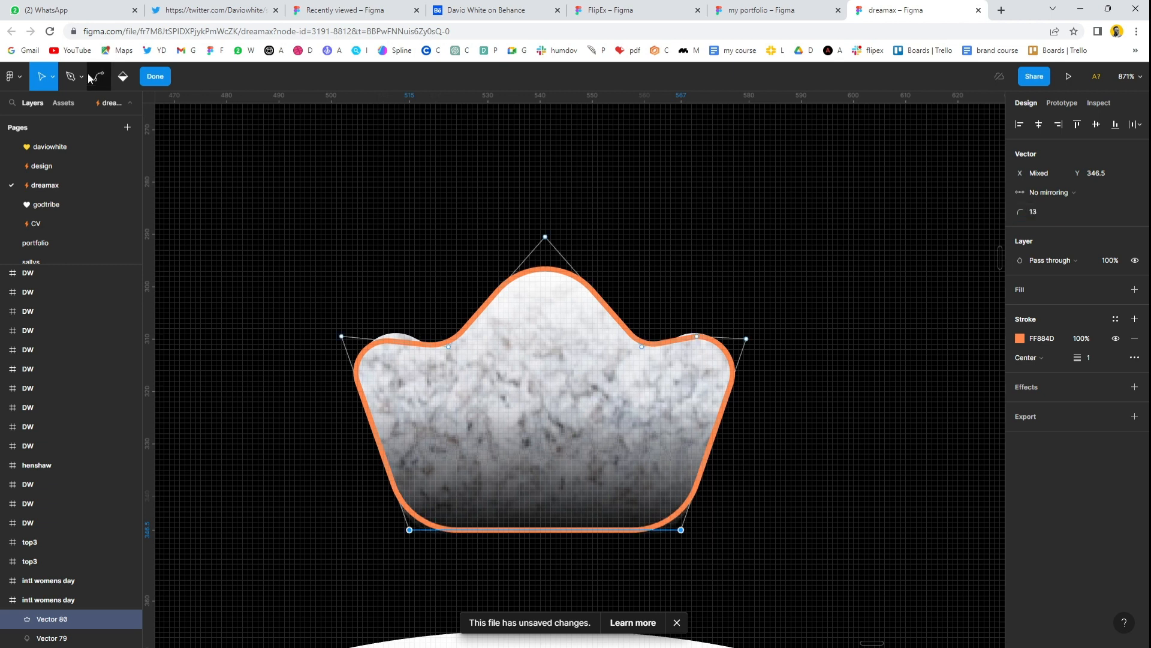
pyautogui.click(155, 76)
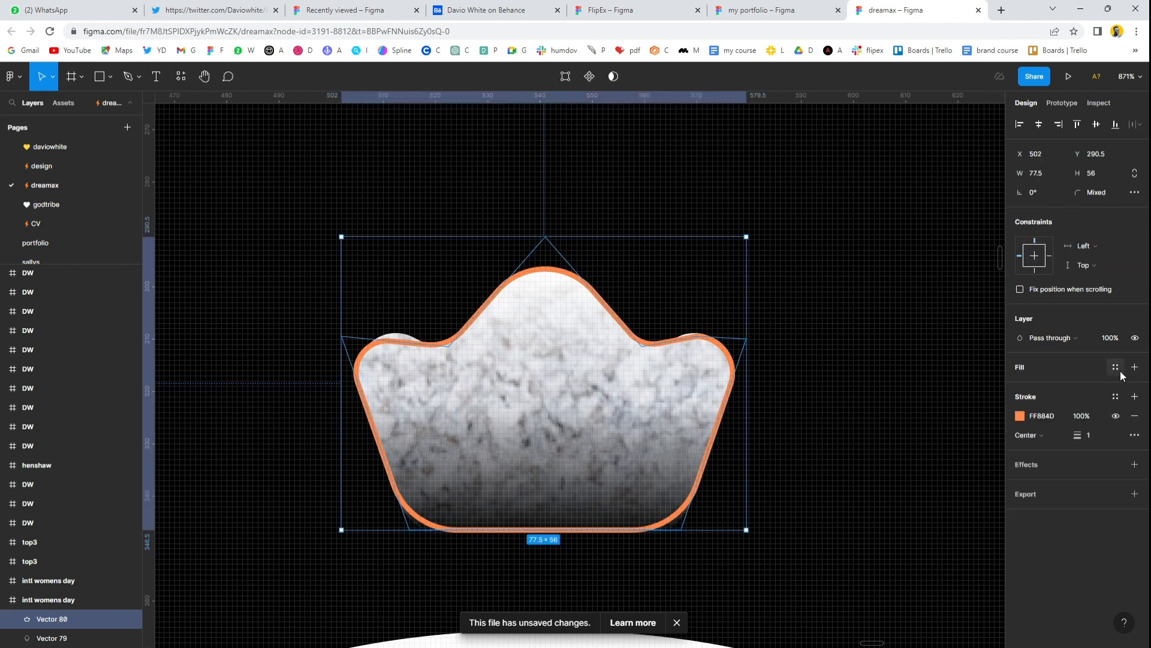
pyautogui.click(1115, 366)
pyautogui.click(1044, 439)
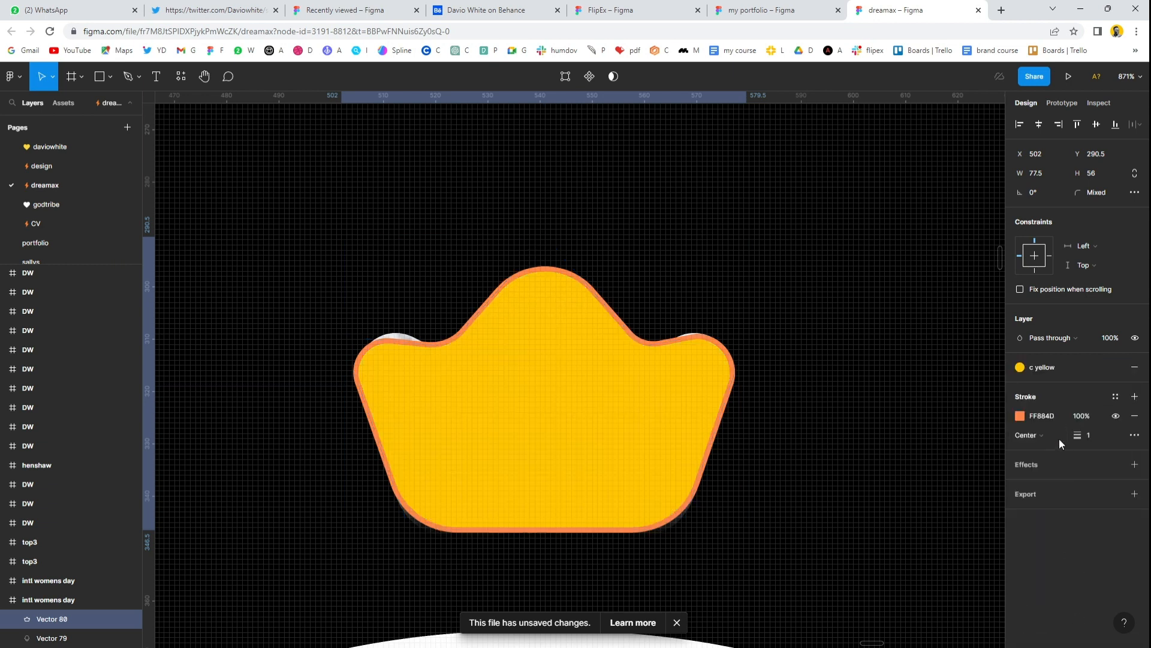
# - Move the yellow crown and woman silhouette together out of the design frame into the gap between the two frames
pyautogui.scroll(-10, 520, 290)
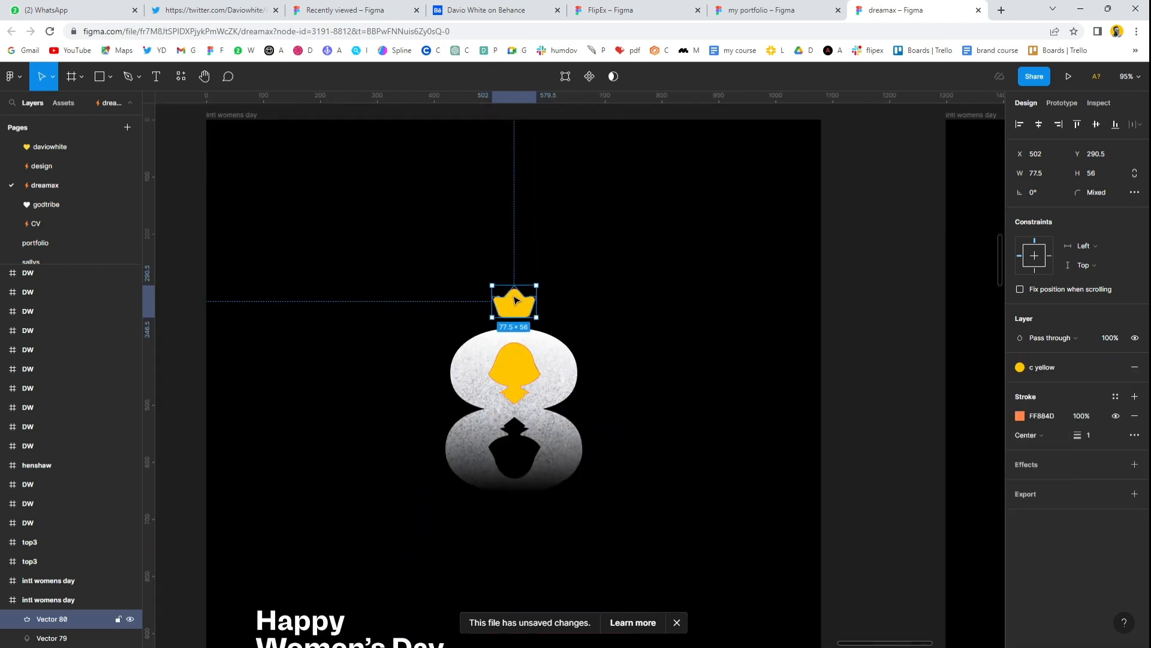
pyautogui.scroll(-1, 531, 336)
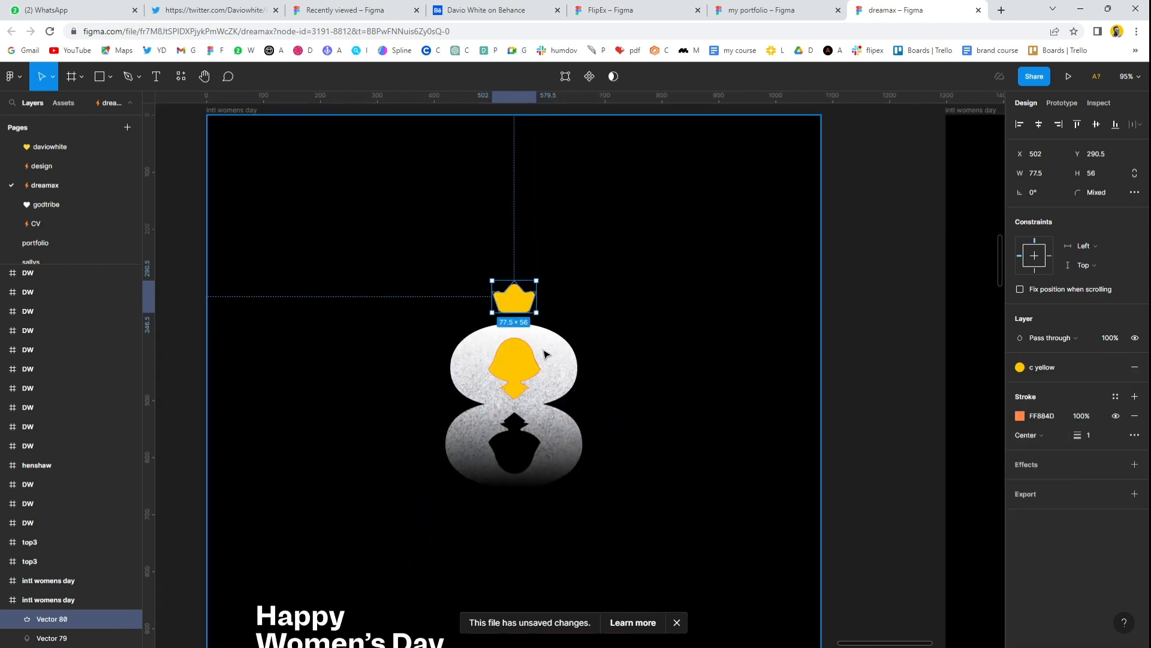
pyautogui.keyDown('shift'); pyautogui.click(515, 376); pyautogui.keyUp('shift')
pyautogui.moveTo(515, 376); pyautogui.dragTo(894, 363)
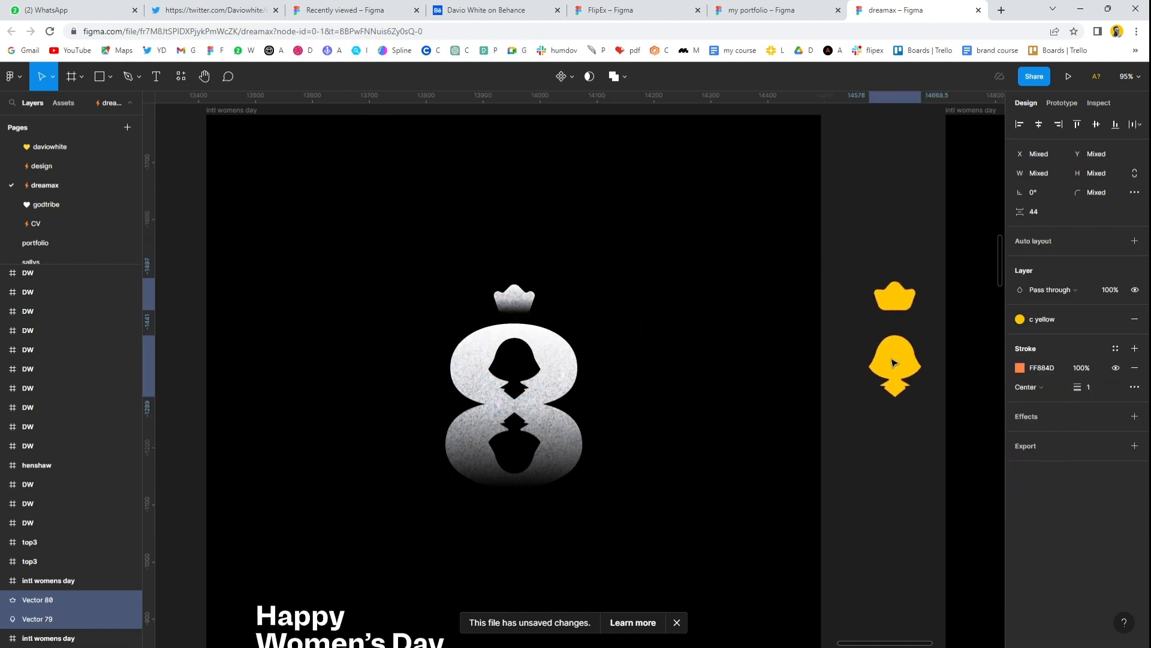
pyautogui.click(831, 442)
pyautogui.hscroll(1, 831, 439)
pyautogui.moveTo(843, 212); pyautogui.dragTo(841, 447)
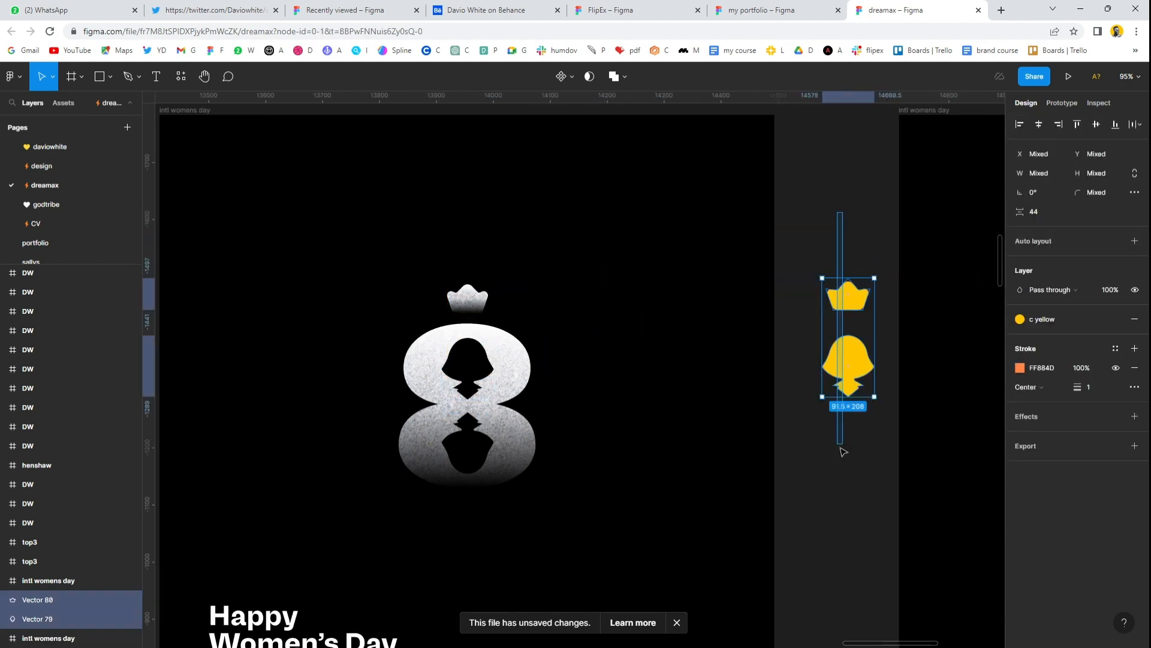
pyautogui.click(807, 460)
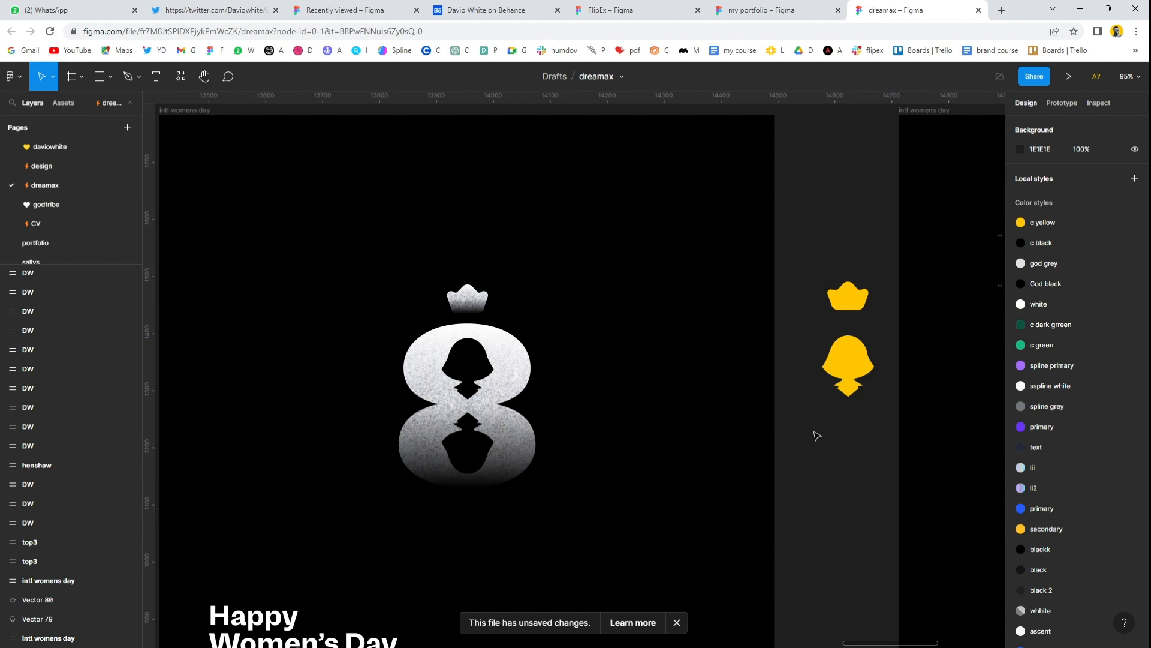
# - Add a text layer reading "8" in the empty black intl womens day frame
pyautogui.hscroll(10, 817, 436)
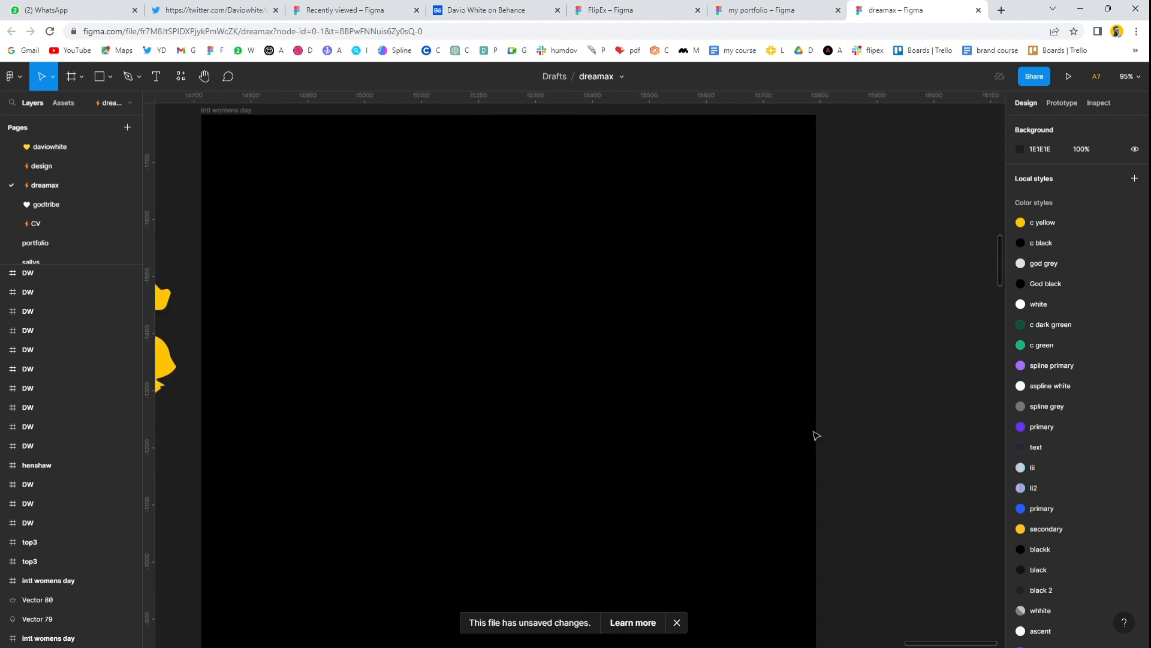
pyautogui.scroll(-2, 485, 348)
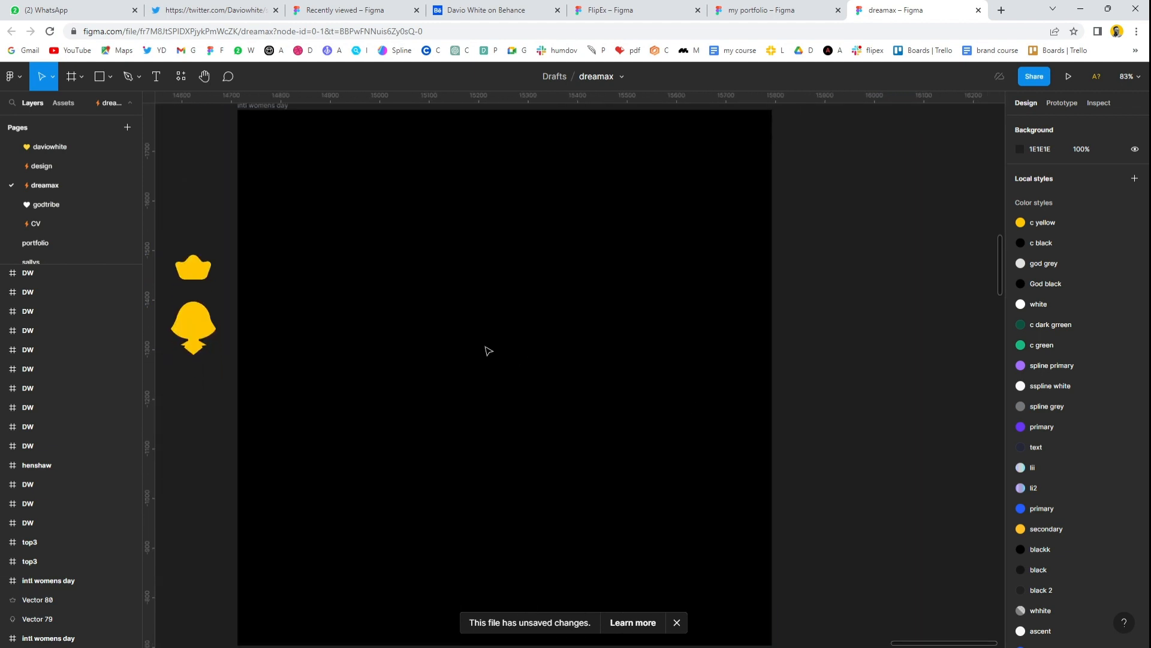
pyautogui.hscroll(-2, 489, 351)
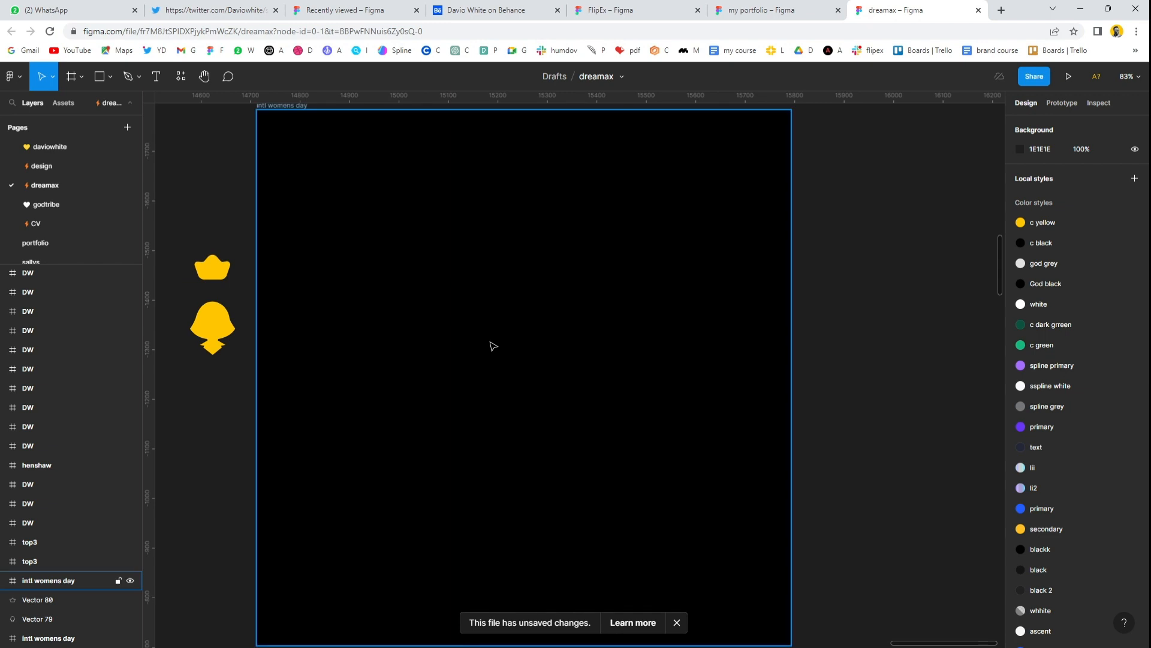
pyautogui.press('t')
pyautogui.click(489, 287)
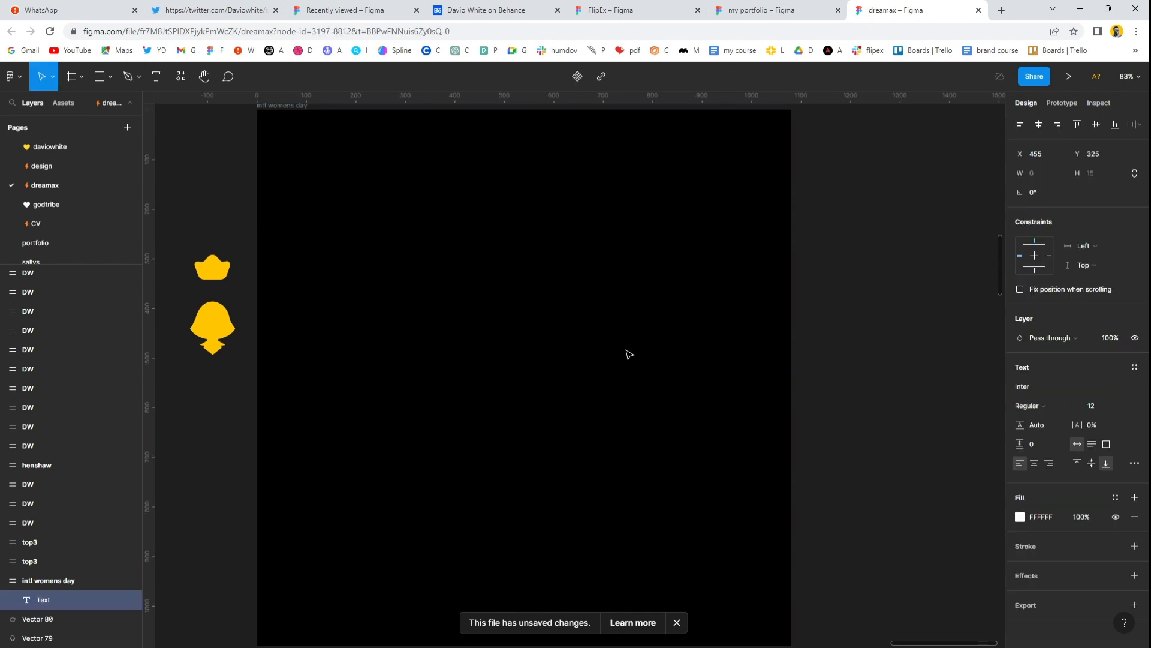
pyautogui.write('8')
pyautogui.press('Escape')
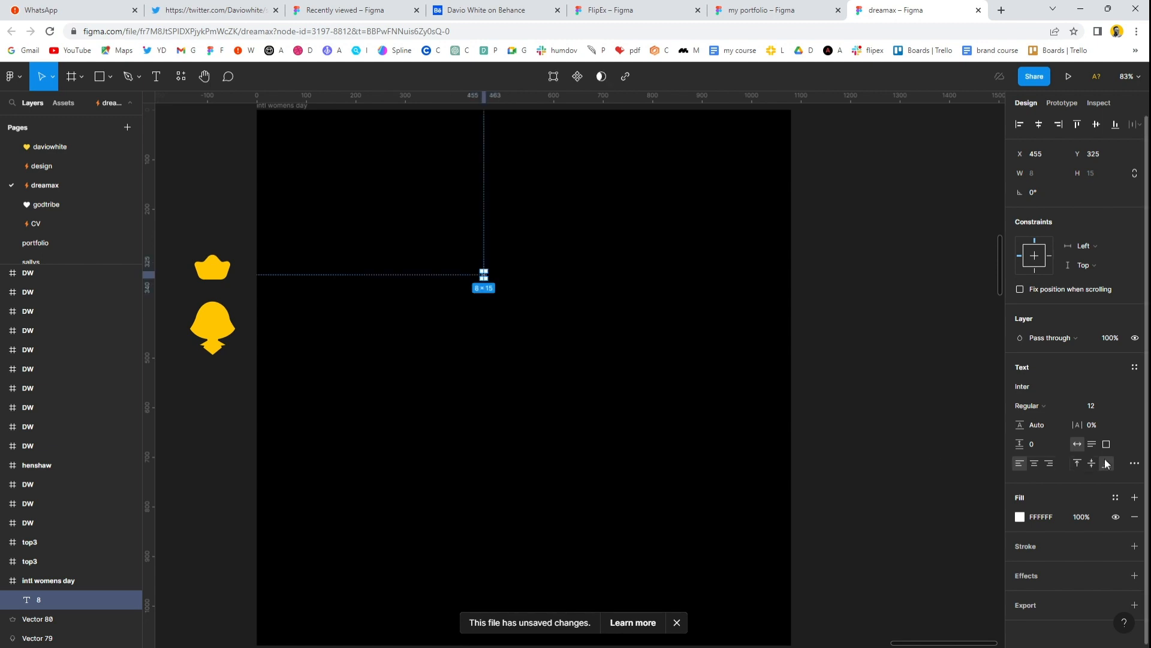
# - Set the 8's font size to 300 and center it horizontally in the frame
pyautogui.click(1122, 406)
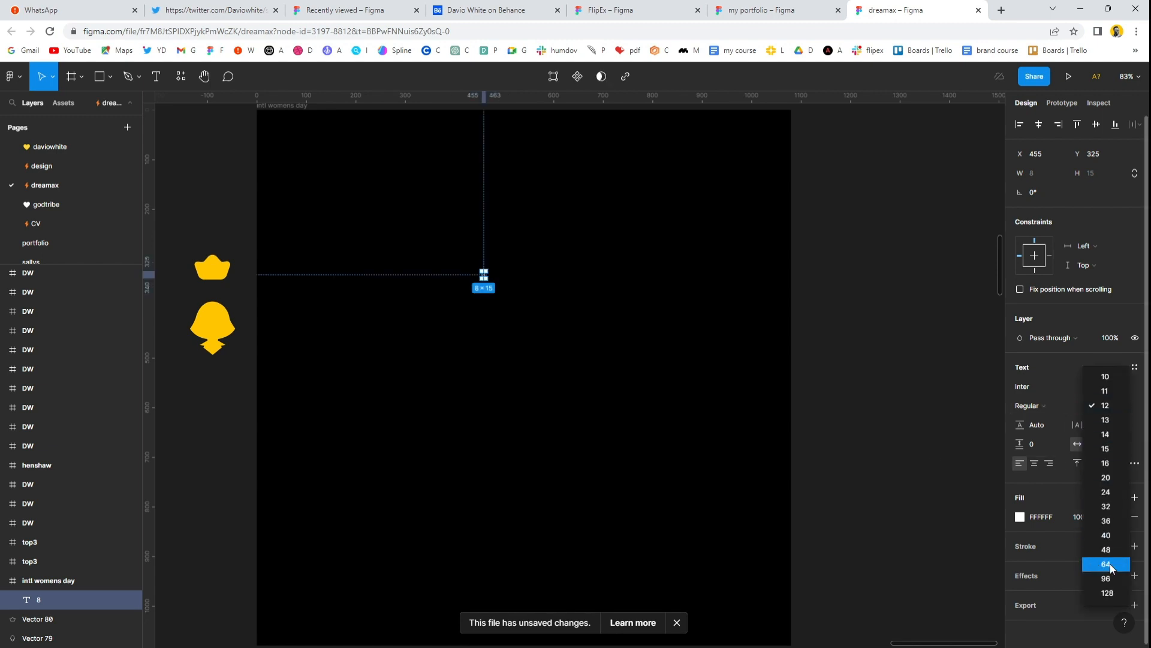
pyautogui.click(1107, 563)
pyautogui.click(1103, 411)
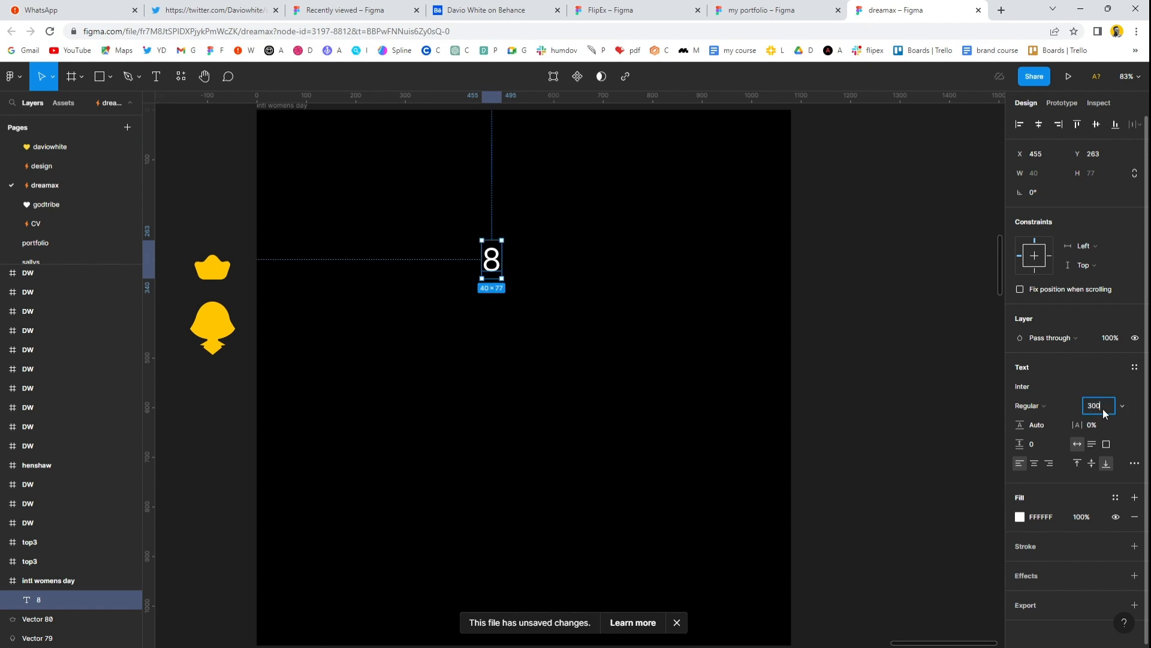
pyautogui.write('300')
pyautogui.press('Return')
pyautogui.moveTo(520, 186); pyautogui.dragTo(526, 329)
pyautogui.click(1039, 124)
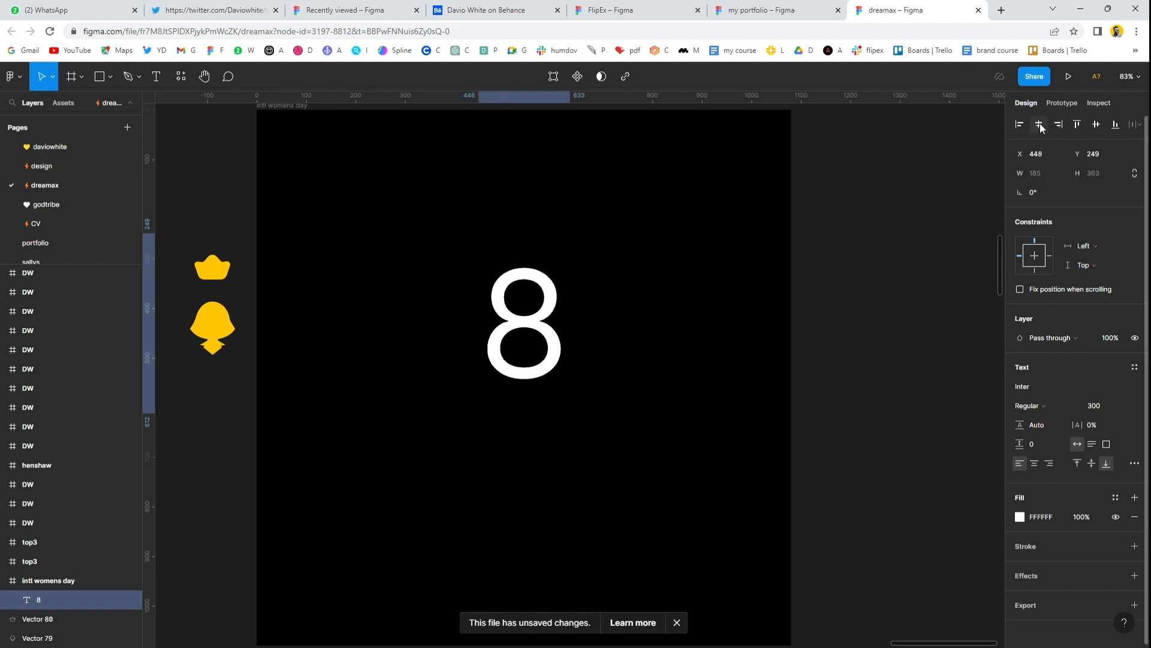
# - Change the 8's font weight to Black and its font size to 600
pyautogui.click(1042, 405)
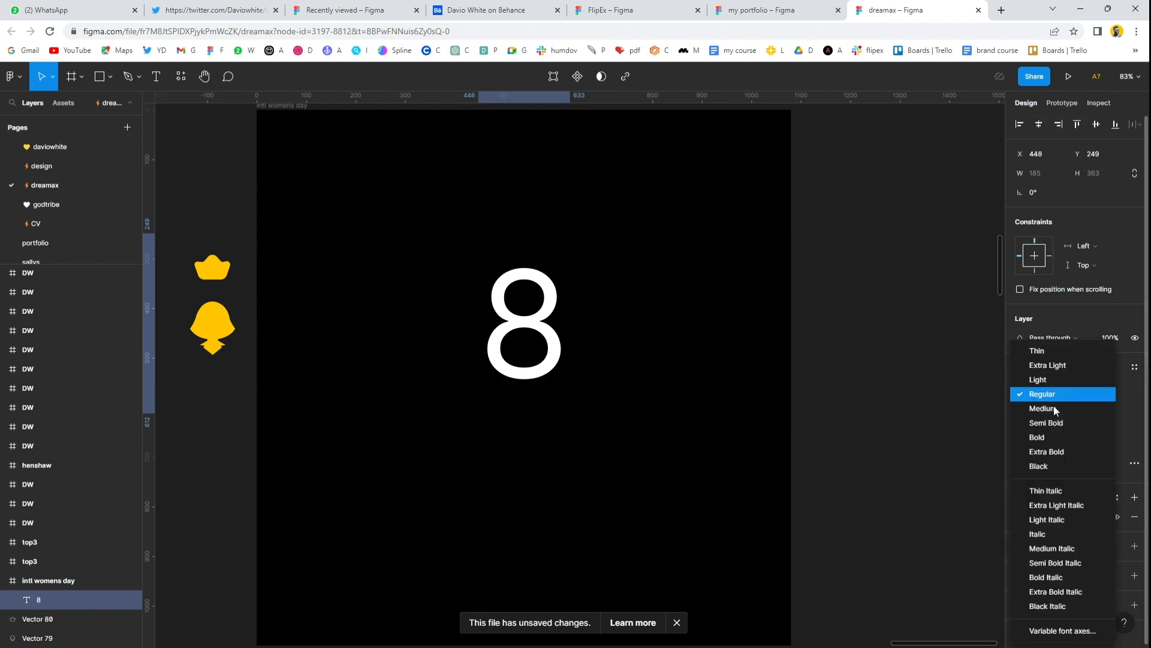
pyautogui.click(1057, 466)
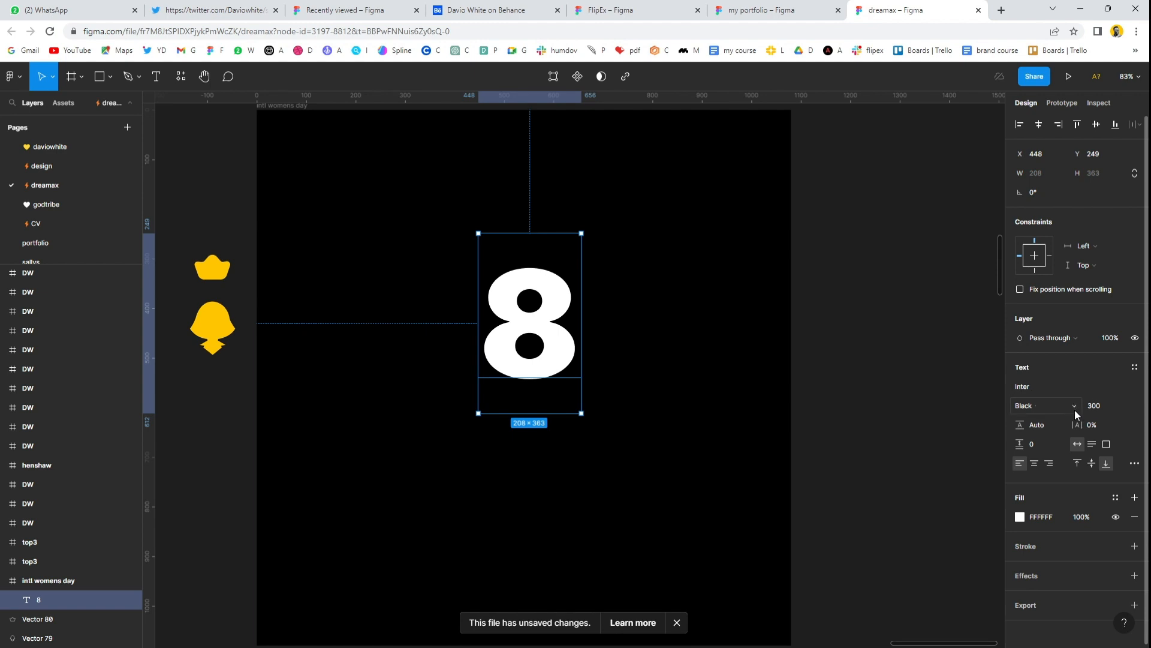
pyautogui.click(1106, 406)
pyautogui.write('600')
pyautogui.press('Return')
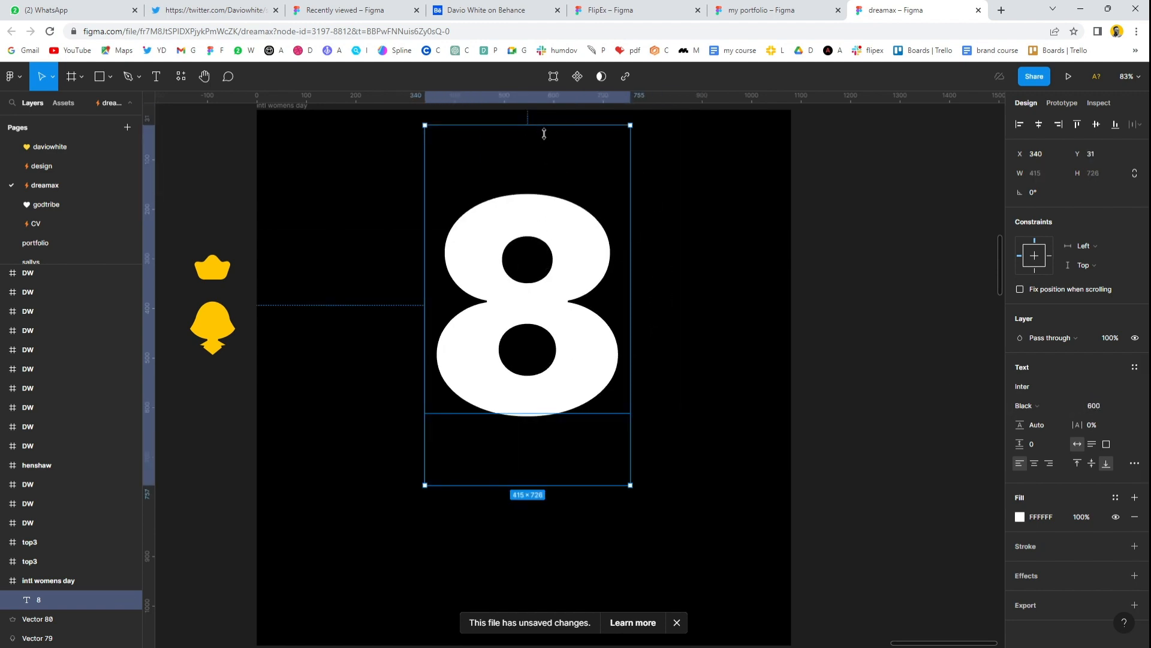
# - Scale the 8 down to about 0.85x from its top edge and center it horizontally in the frame
pyautogui.press('k')
pyautogui.moveTo(544, 134); pyautogui.dragTo(534, 187)
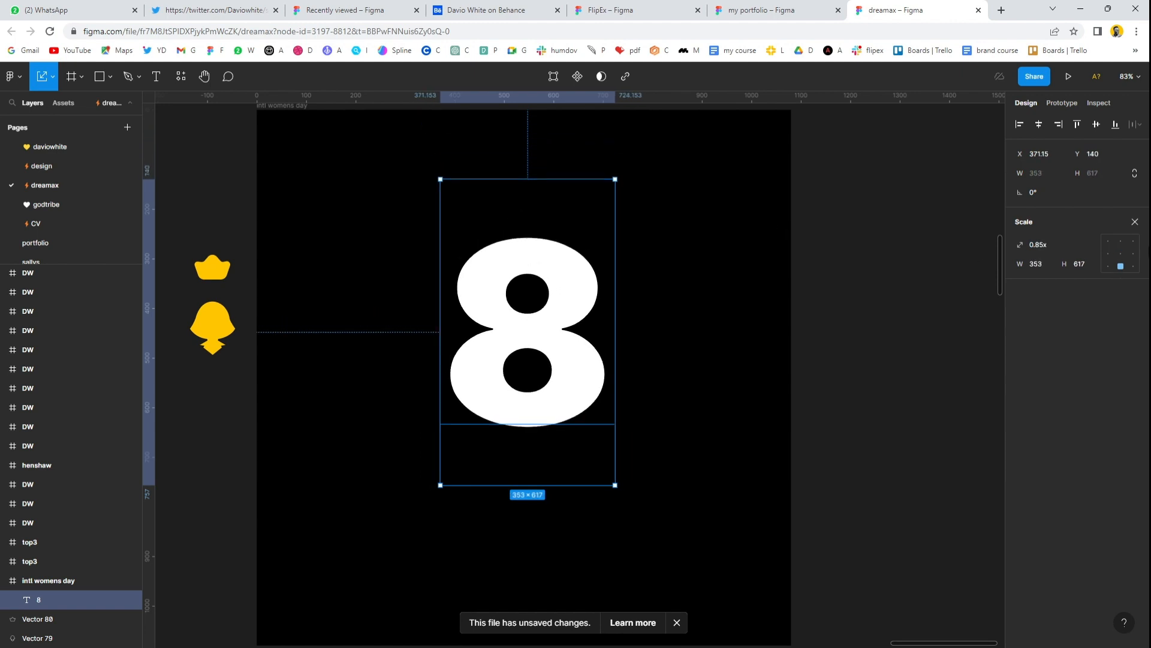
pyautogui.click(1135, 222)
pyautogui.click(1044, 122)
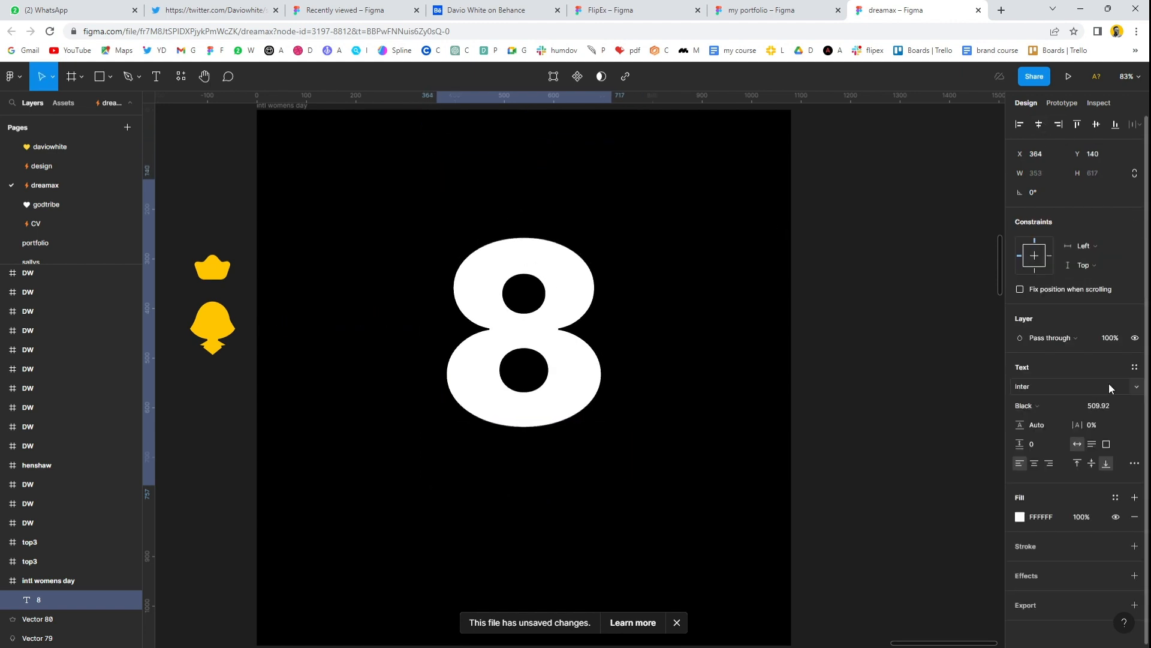
# - Set the 8's font size to 500 and deselect it
pyautogui.click(1107, 407)
pyautogui.write('5')
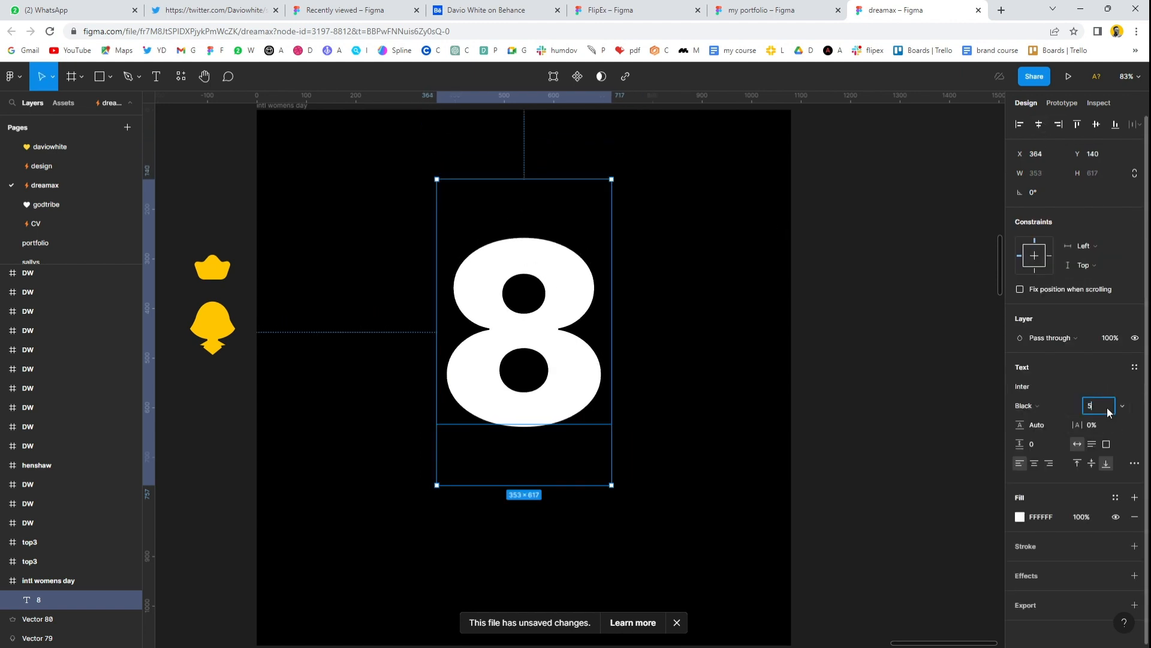
pyautogui.write('00')
pyautogui.press('Return')
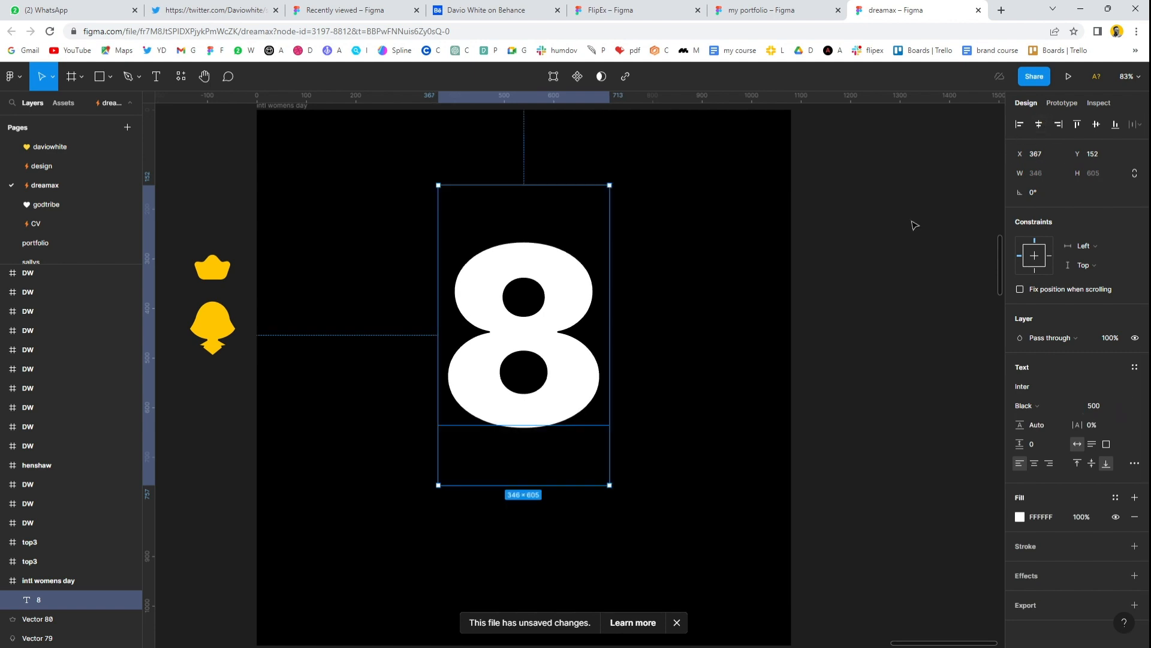
pyautogui.scroll(-3, 760, 250)
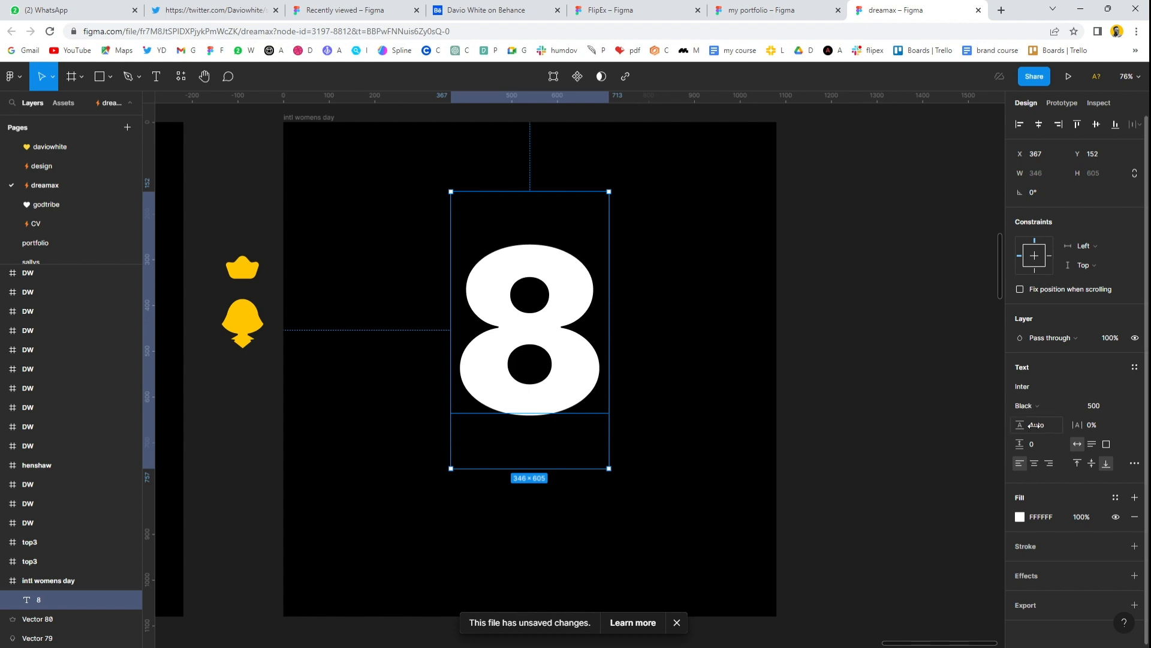
pyautogui.click(877, 405)
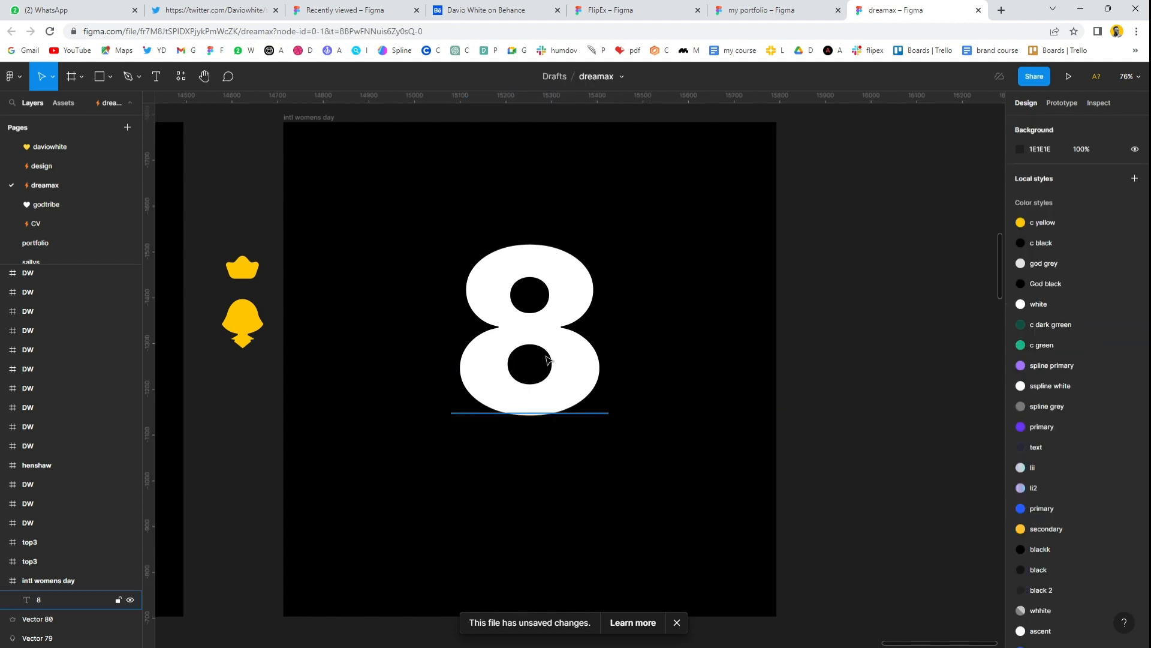
# - Draw a 124 × 124 circle over the 8's upper hole and duplicate it straight down over the lower hole
pyautogui.click(532, 369)
pyautogui.scroll(2, 535, 373)
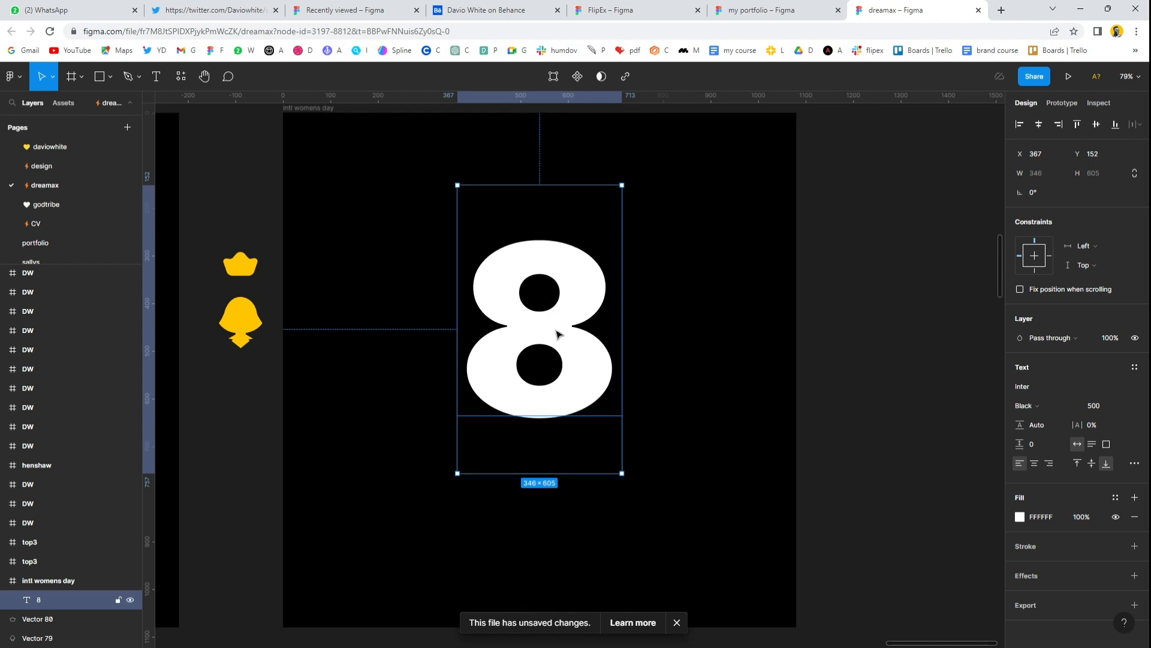
pyautogui.scroll(3, 548, 331)
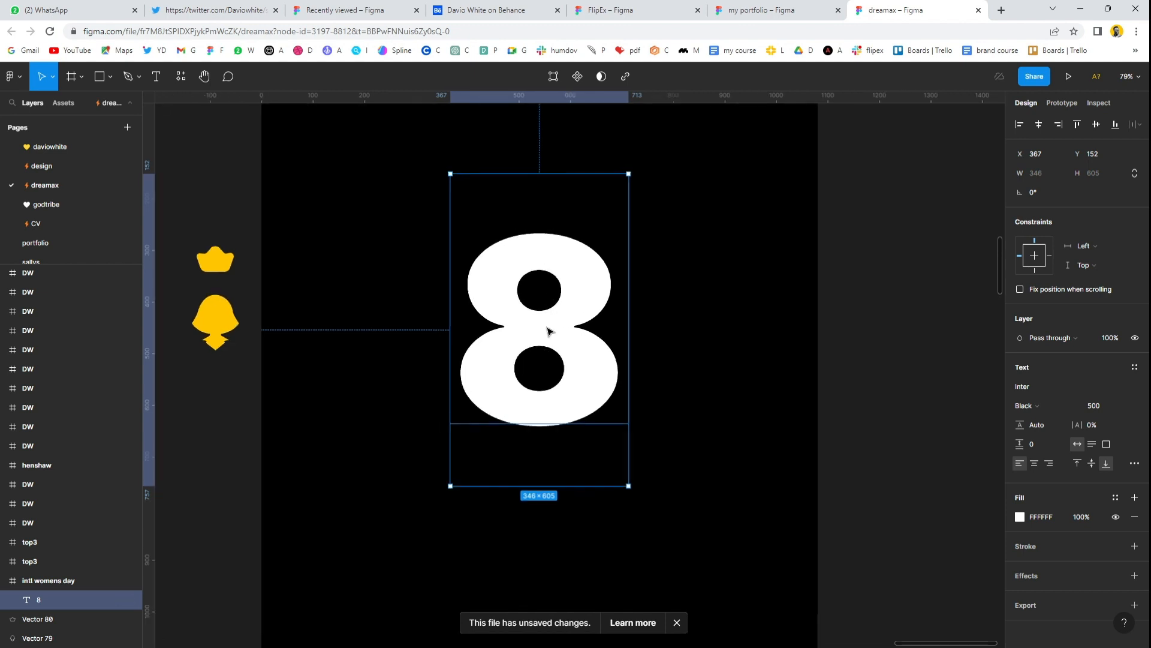
pyautogui.press('o')
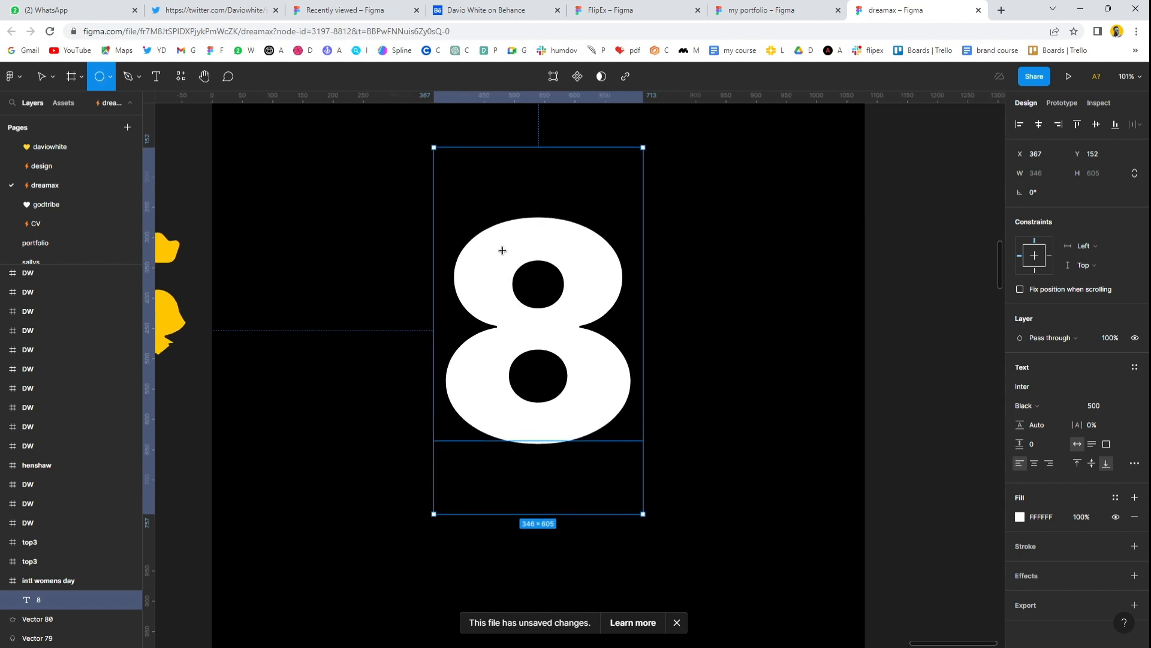
pyautogui.moveTo(501, 247); pyautogui.dragTo(576, 321)
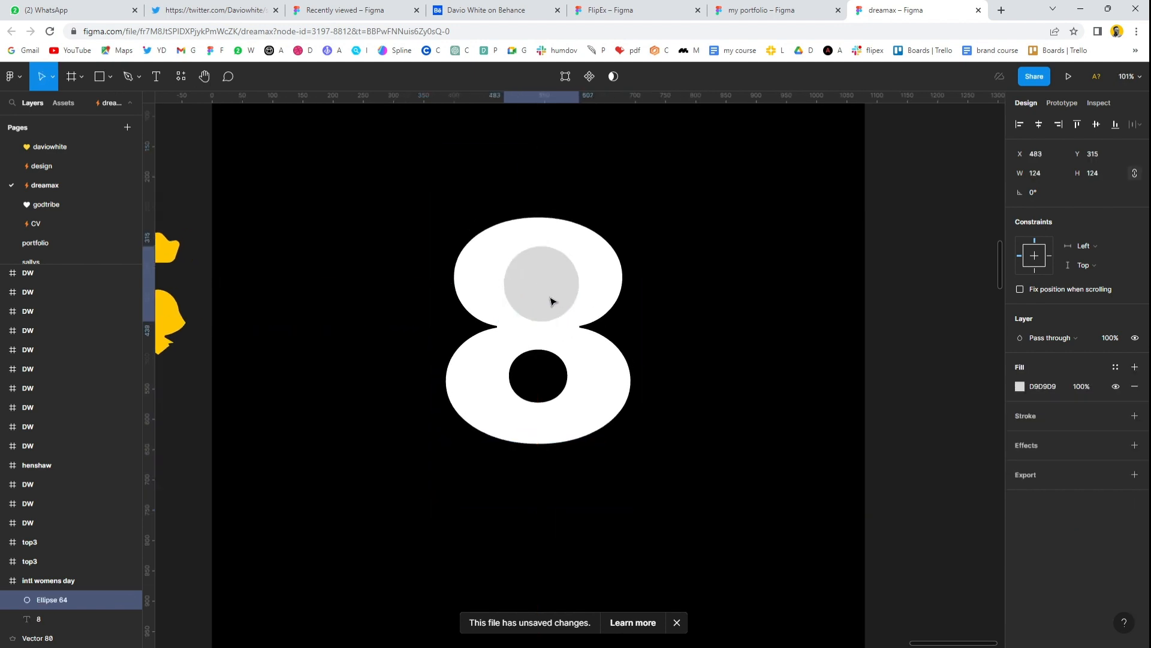
pyautogui.moveTo(546, 259); pyautogui.dragTo(547, 346)
# - Fill both circles with the white color style and deselect them
pyautogui.keyDown('shift'); pyautogui.click(557, 297); pyautogui.keyUp('shift')
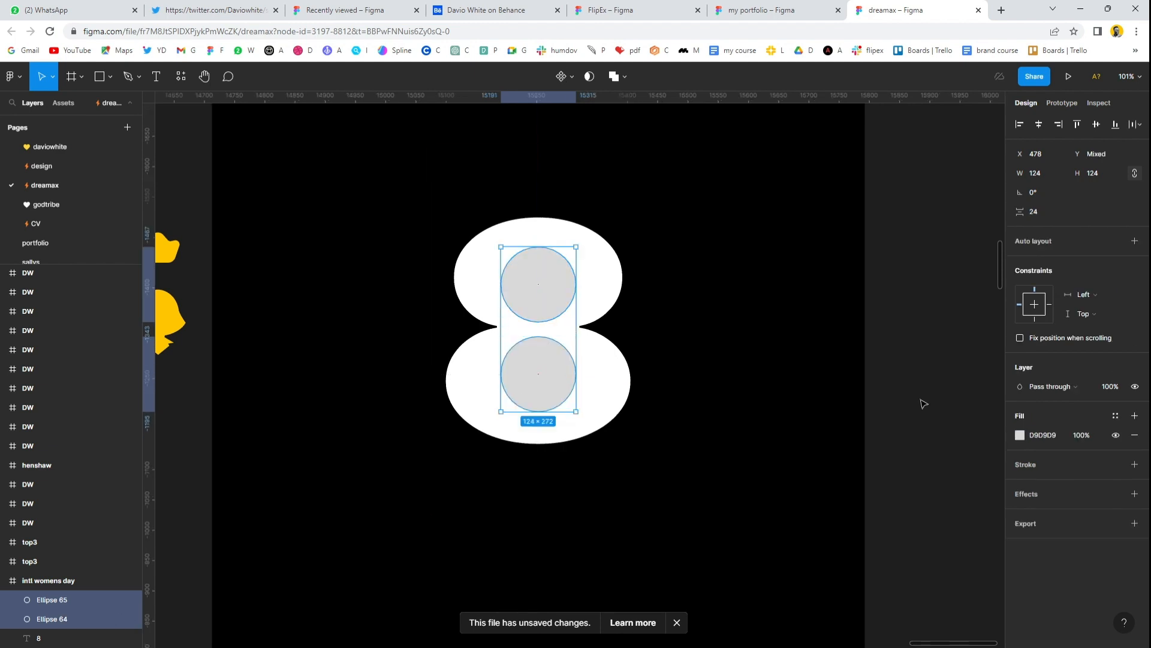
pyautogui.click(1108, 412)
pyautogui.click(1049, 527)
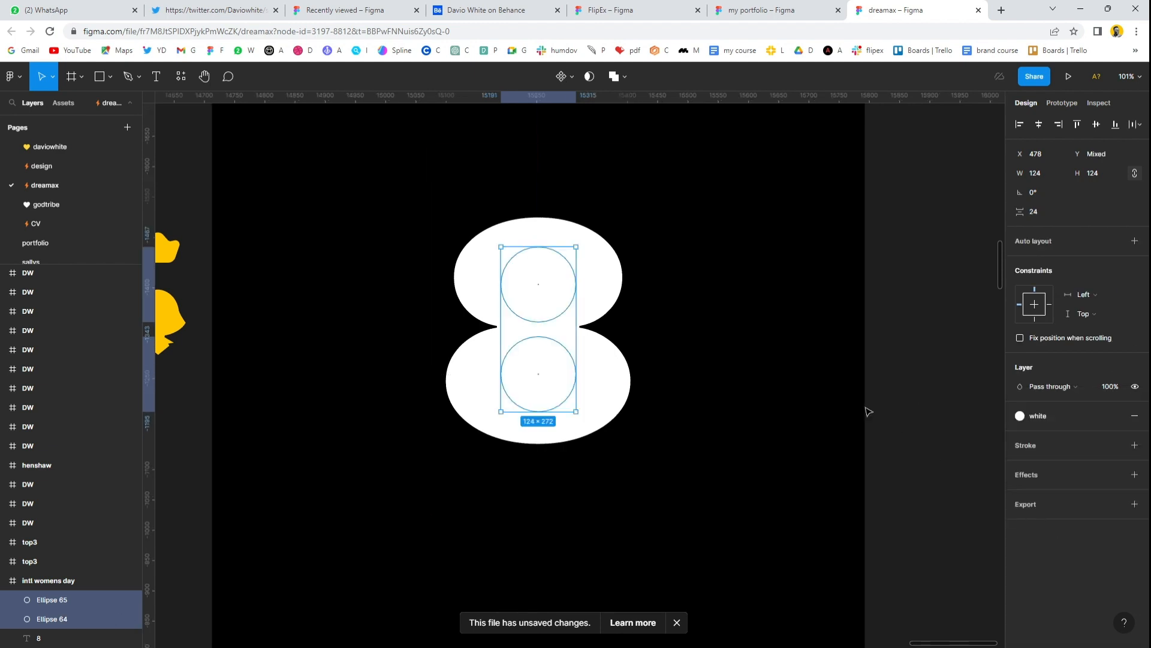
pyautogui.click(895, 403)
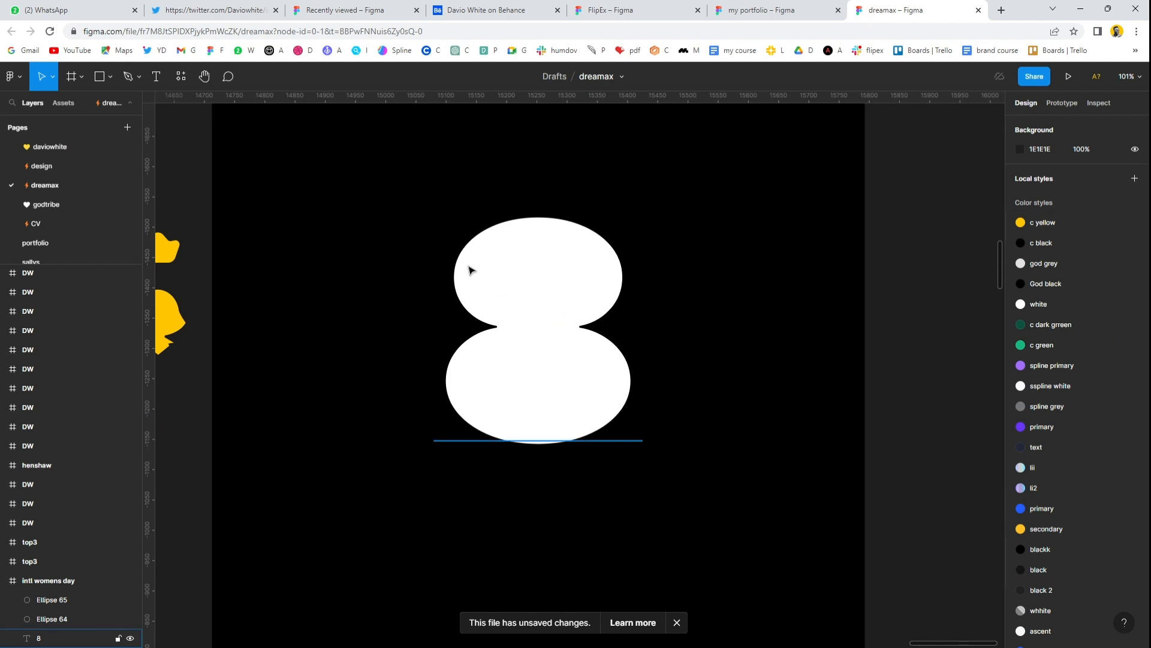
# - Flatten the 8 text into a vector shape and deselect it
pyautogui.hscroll(-2, 514, 278)
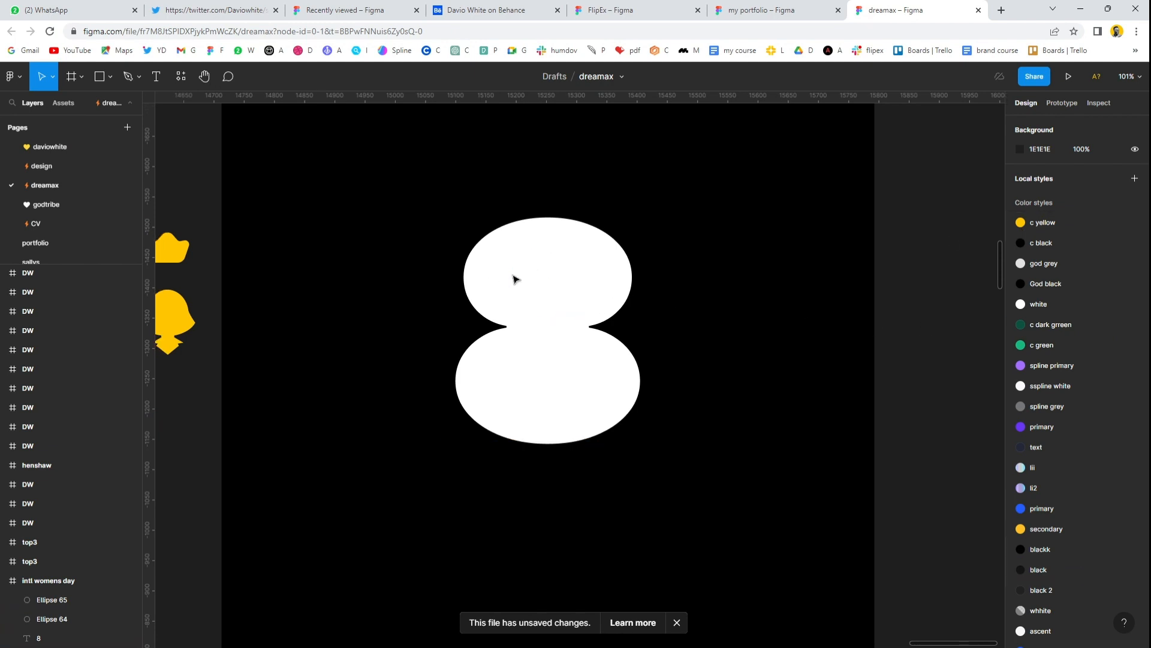
pyautogui.click(637, 275)
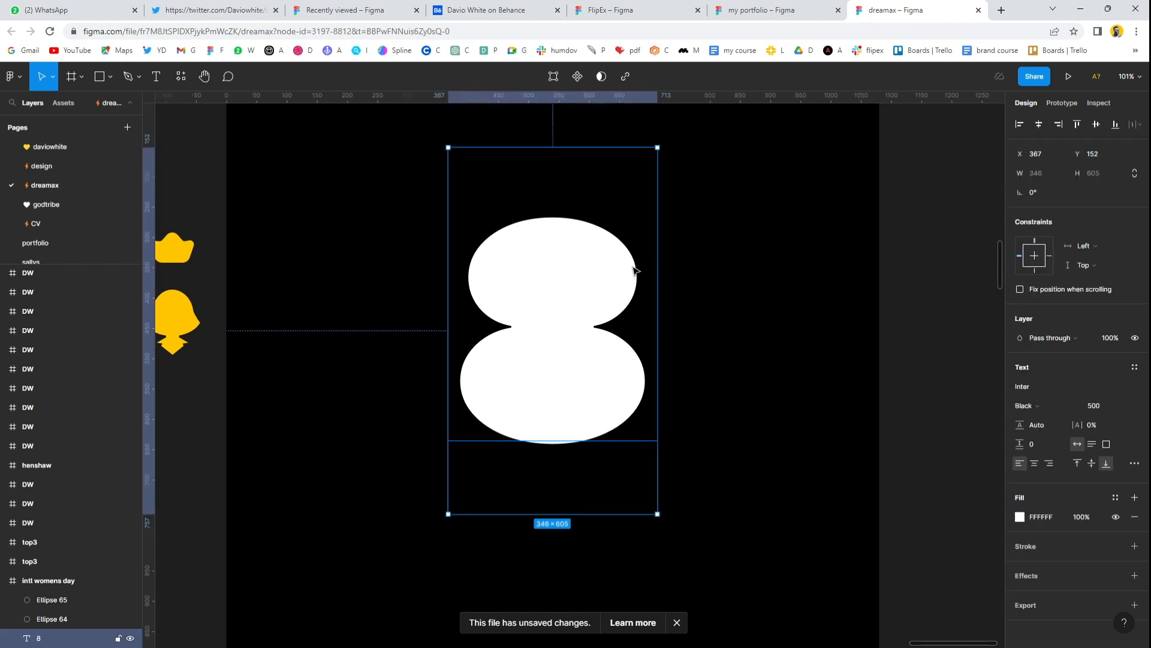
pyautogui.rightClick(632, 281)
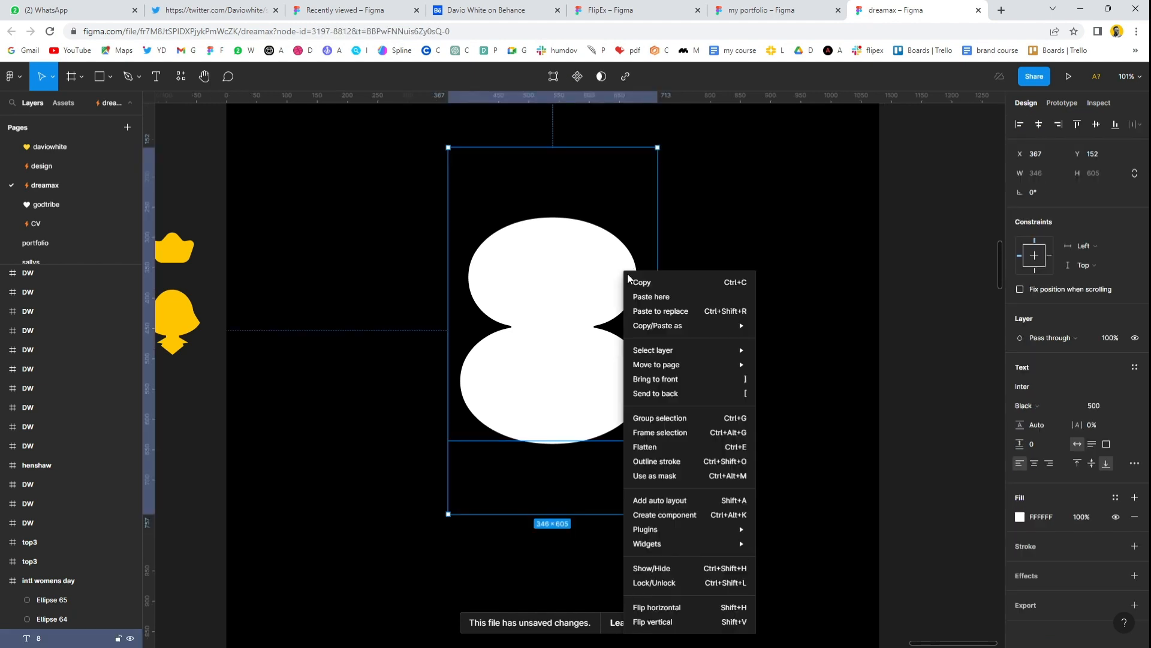
pyautogui.click(666, 451)
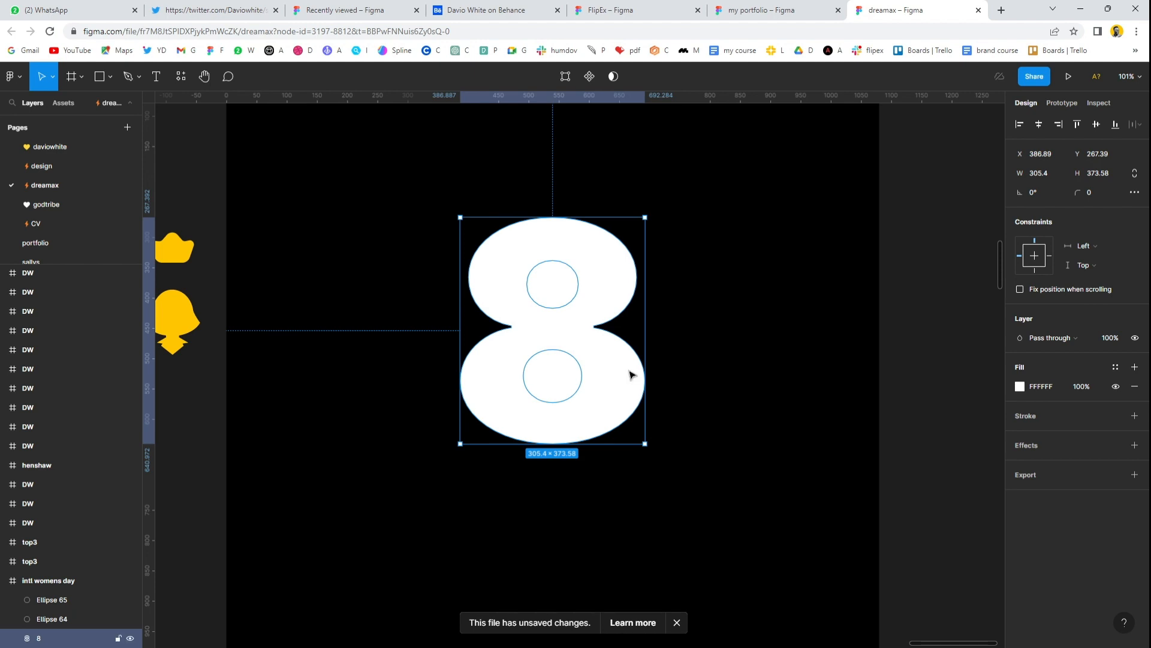
pyautogui.click(913, 414)
pyautogui.click(636, 397)
pyautogui.moveTo(630, 407); pyautogui.dragTo(690, 411)
pyautogui.hotkey('ctrl', 'z')
# - Try a union of only the two circles, leaving out the 8, and undo it
pyautogui.click(562, 287)
pyautogui.keyDown('shift'); pyautogui.click(565, 399); pyautogui.keyUp('shift')
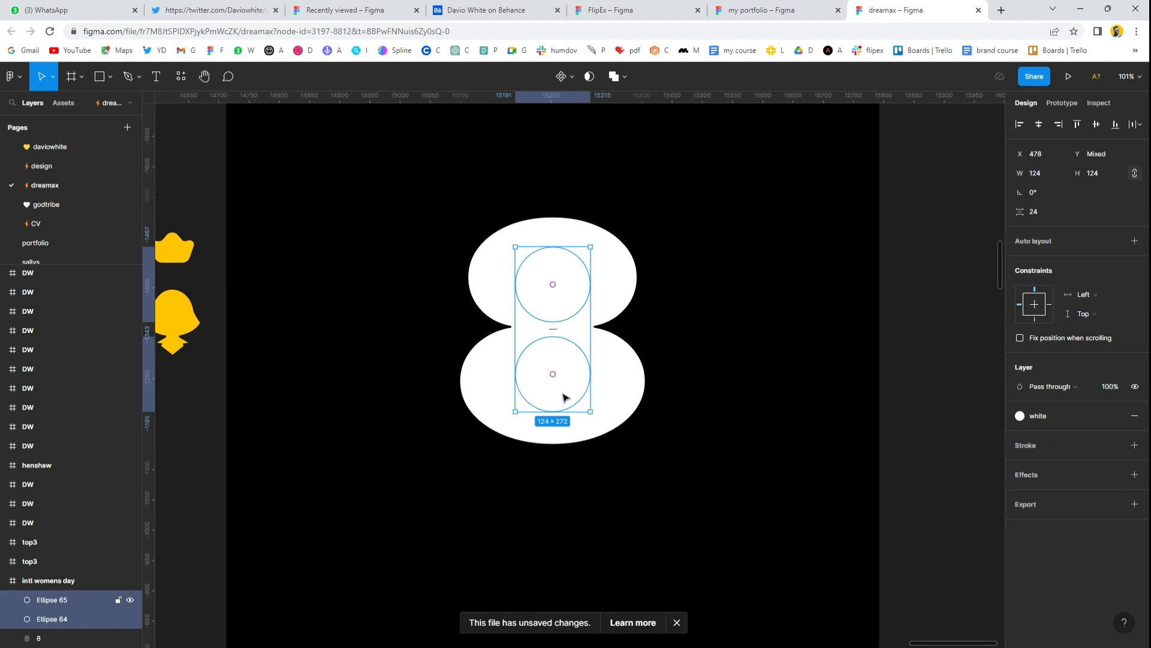
pyautogui.click(614, 76)
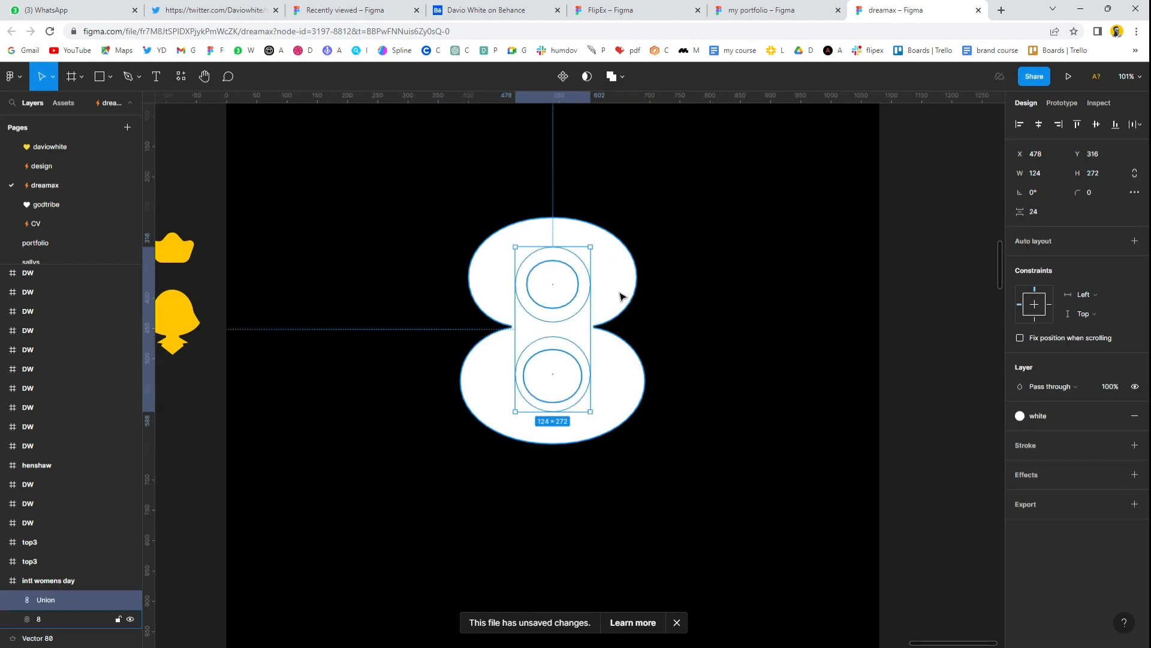
pyautogui.hotkey('ctrl', 'z')
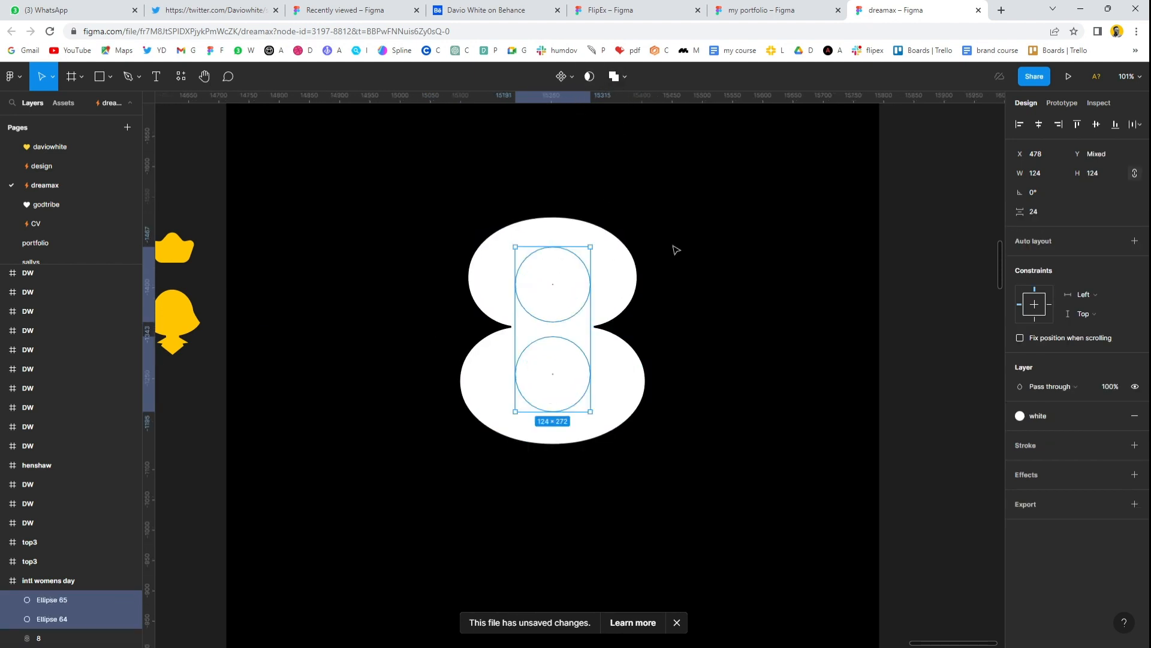
# - Combine the flattened 8 and the two circles into one solid white shape with Union selection
pyautogui.moveTo(914, 200); pyautogui.dragTo(444, 476)
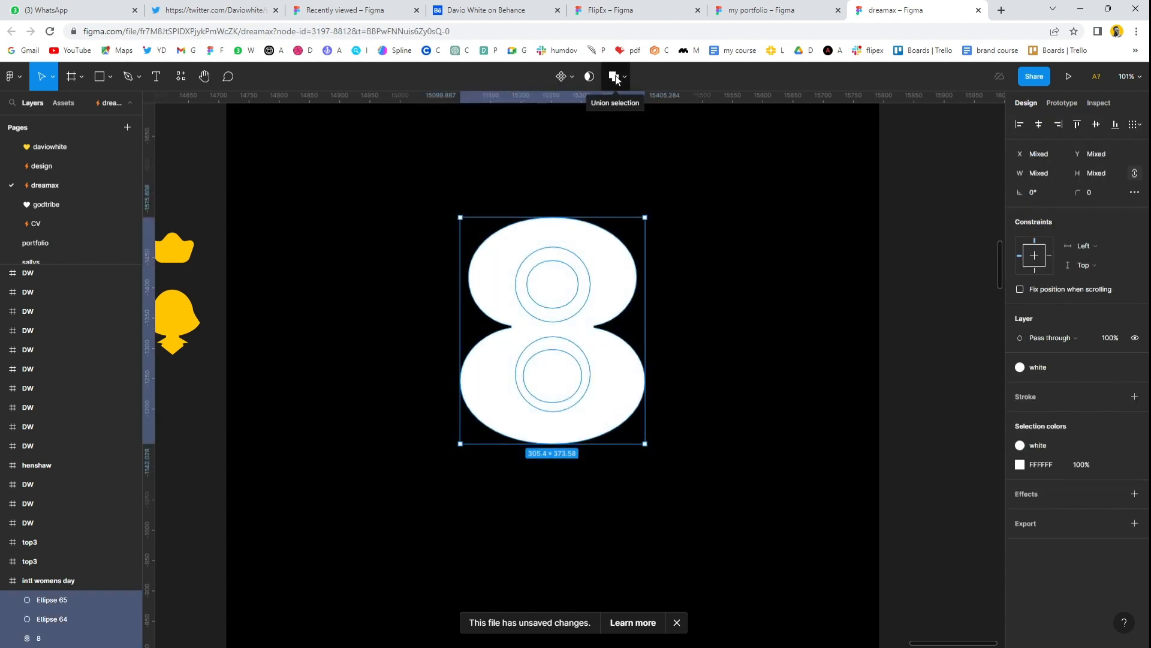
pyautogui.click(621, 76)
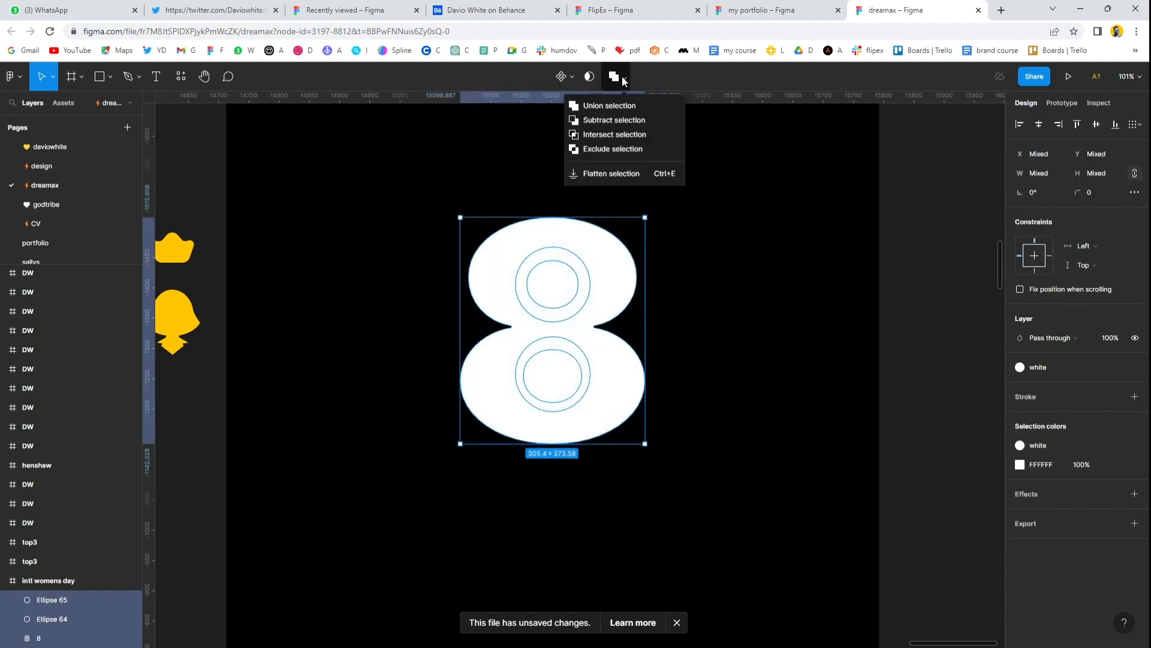
pyautogui.click(604, 106)
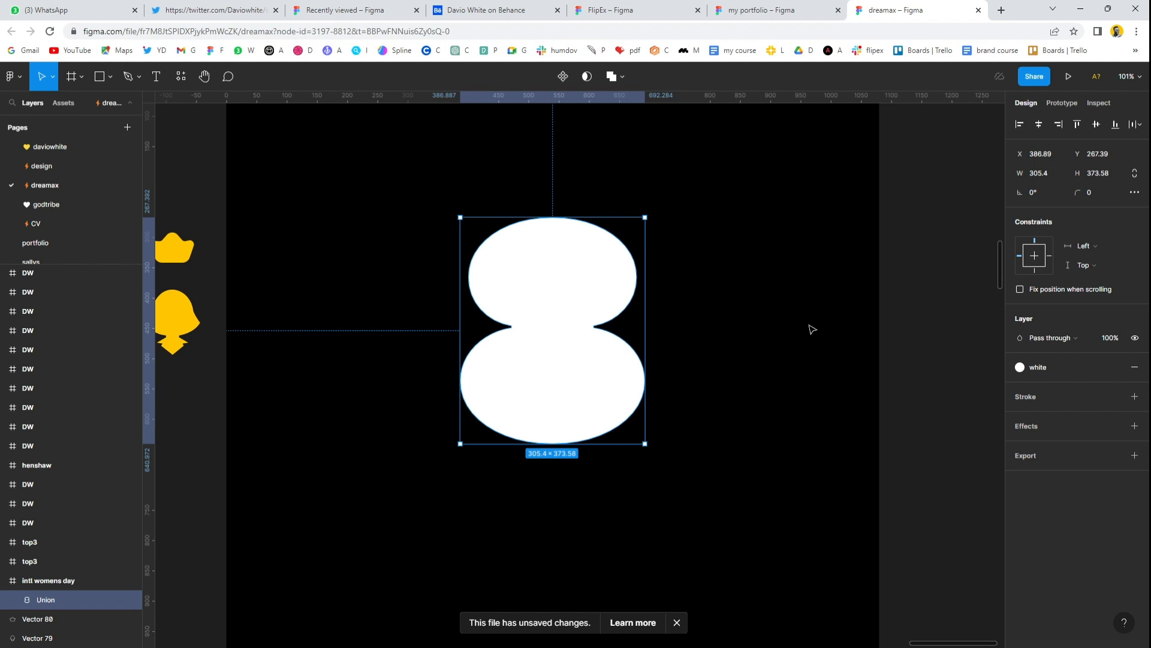
pyautogui.click(910, 333)
pyautogui.click(582, 309)
pyautogui.moveTo(578, 393); pyautogui.dragTo(565, 342)
pyautogui.hotkey('ctrl', 'z')
# - Move the yellow woman silhouette into the center of the 8's upper bowl and duplicate it straight down into the lower bowl
pyautogui.click(176, 295)
pyautogui.moveTo(178, 329); pyautogui.dragTo(559, 286)
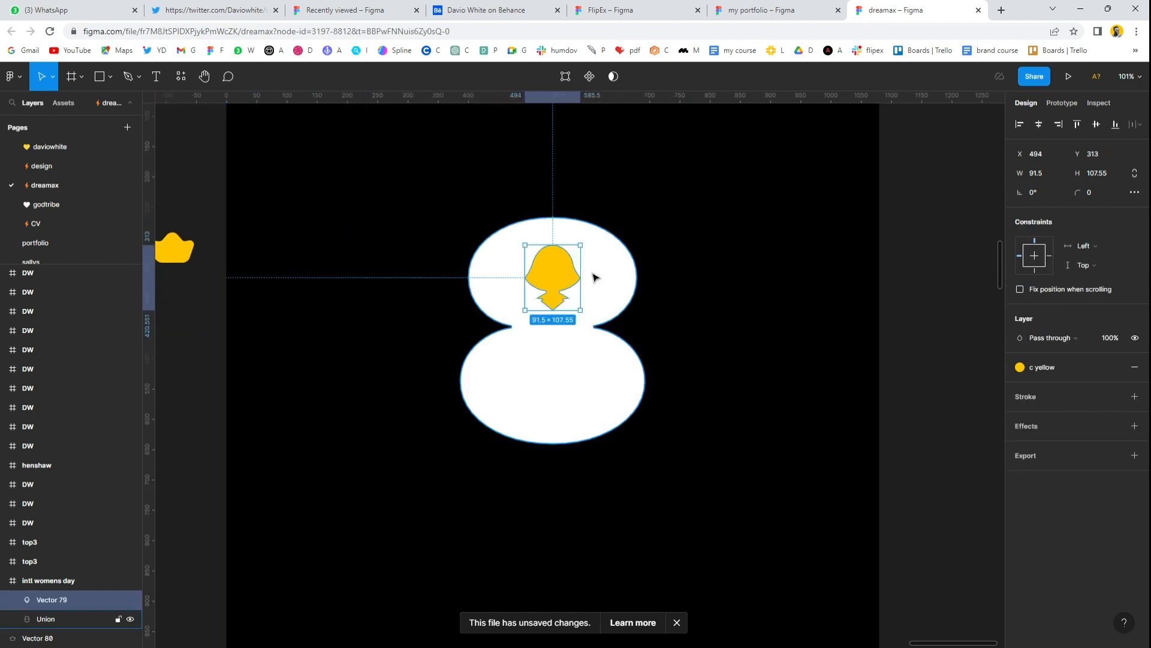
pyautogui.scroll(5, 552, 283)
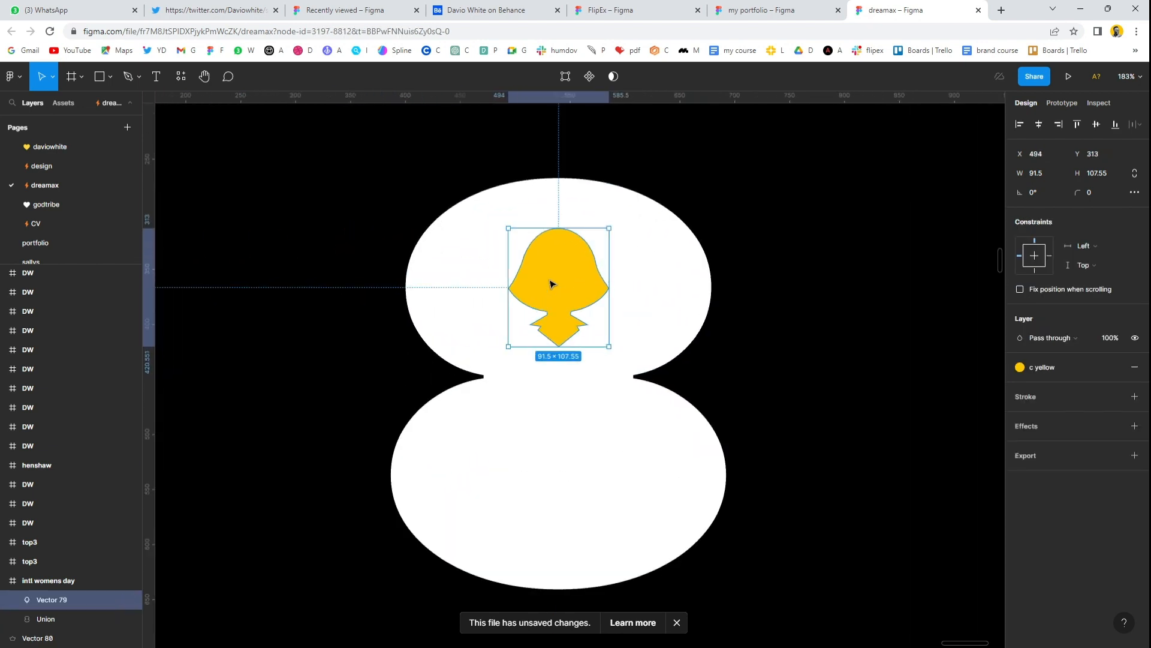
pyautogui.scroll(-2, 552, 283)
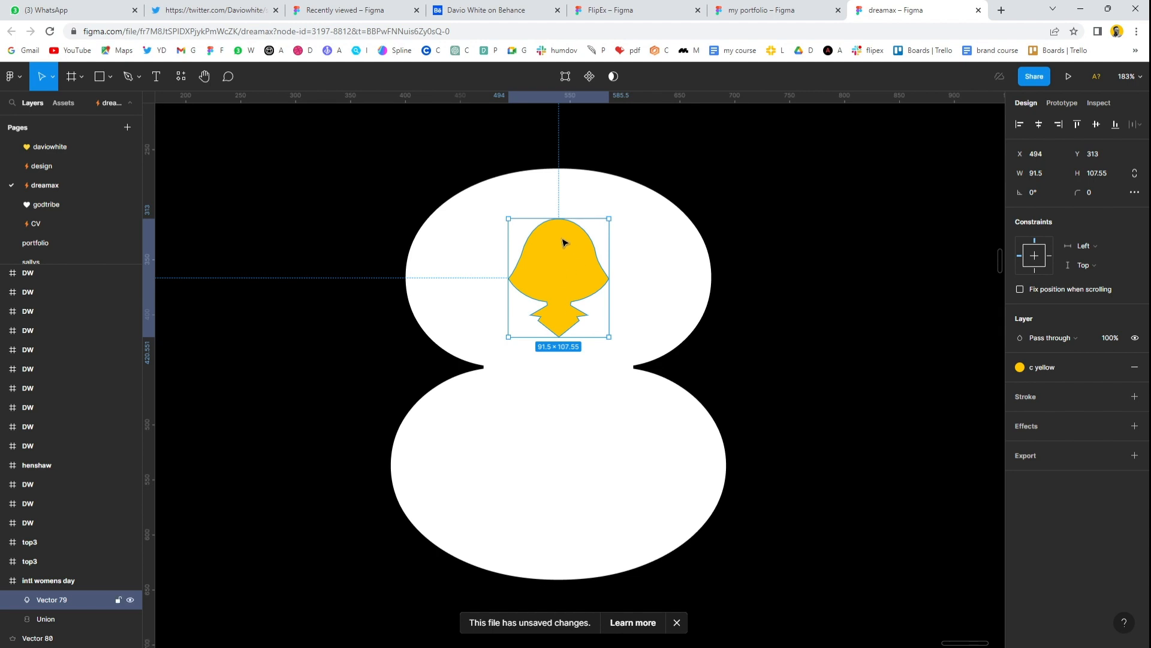
pyautogui.moveTo(562, 239); pyautogui.dragTo(580, 423)
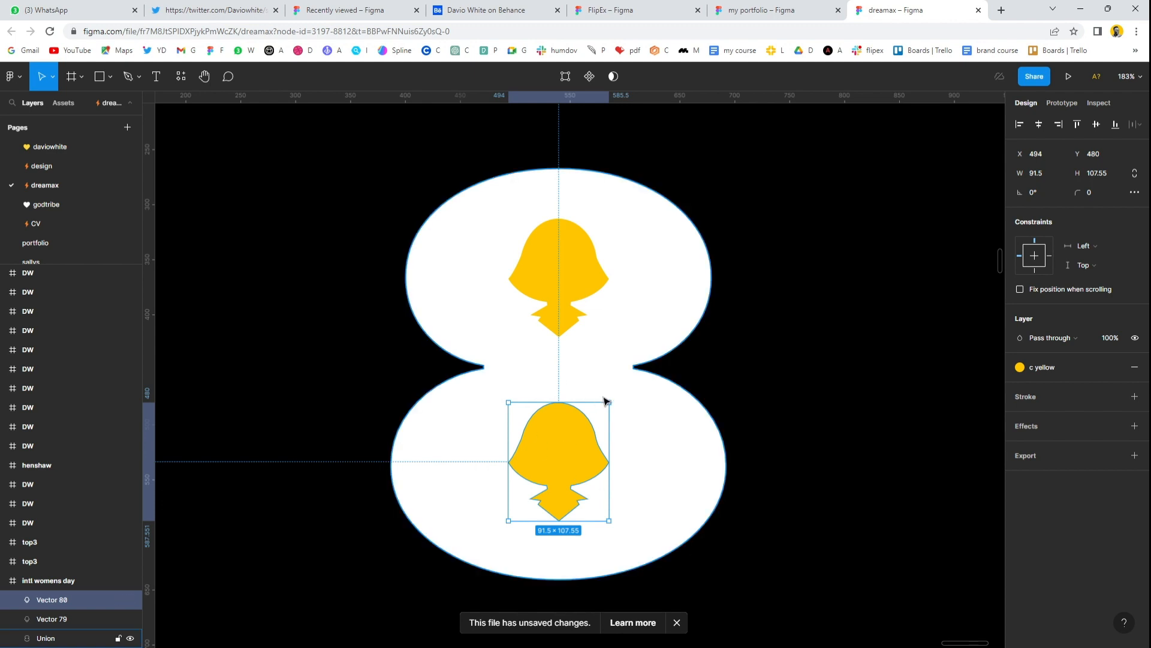
# - Flip the lower silhouette vertically and raise both slightly, placing the upper at Y 308 and the lower at Y 584.55
pyautogui.moveTo(617, 404); pyautogui.dragTo(558, 522)
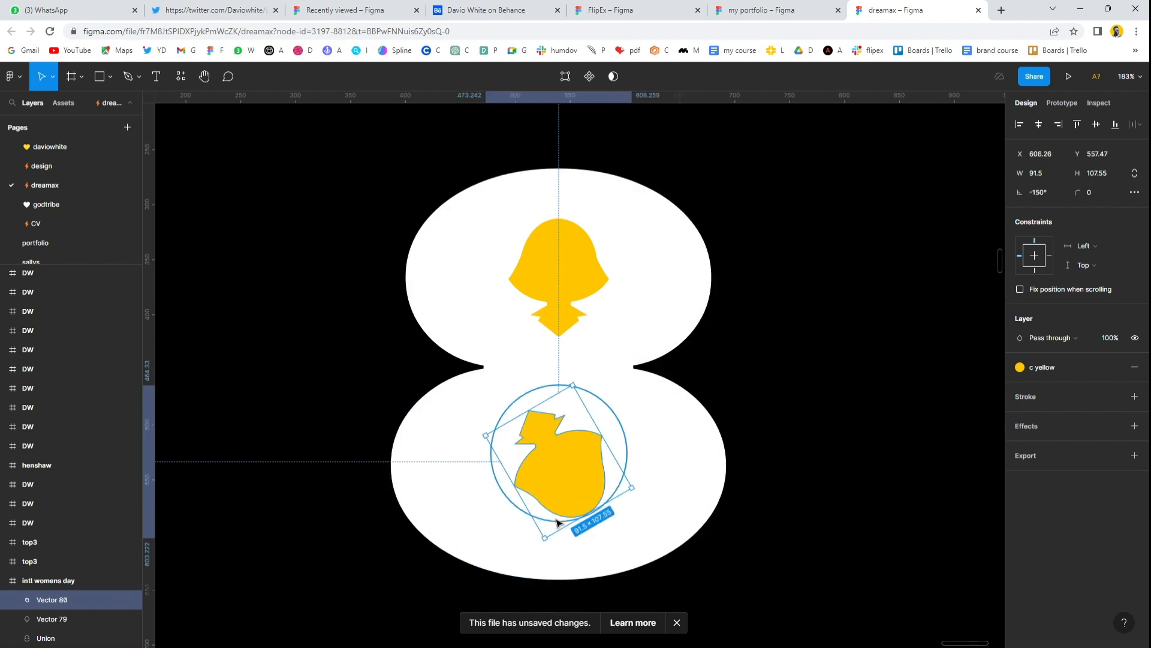
pyautogui.hotkey('ctrl', 'z')
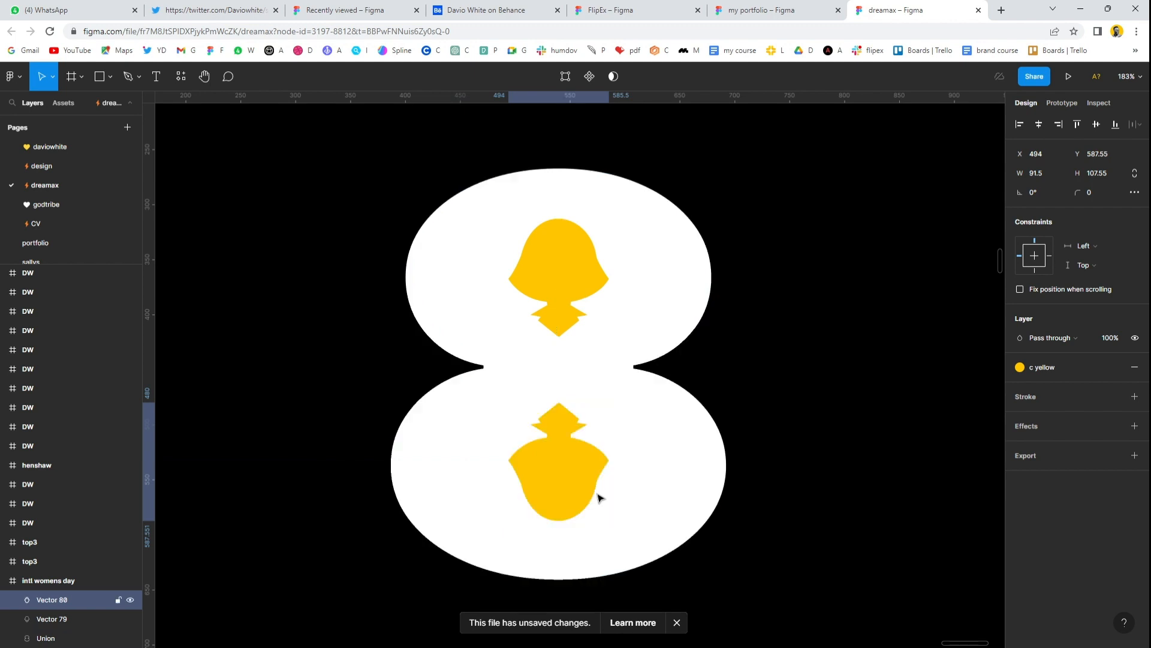
pyautogui.hotkey('shift', 'v')
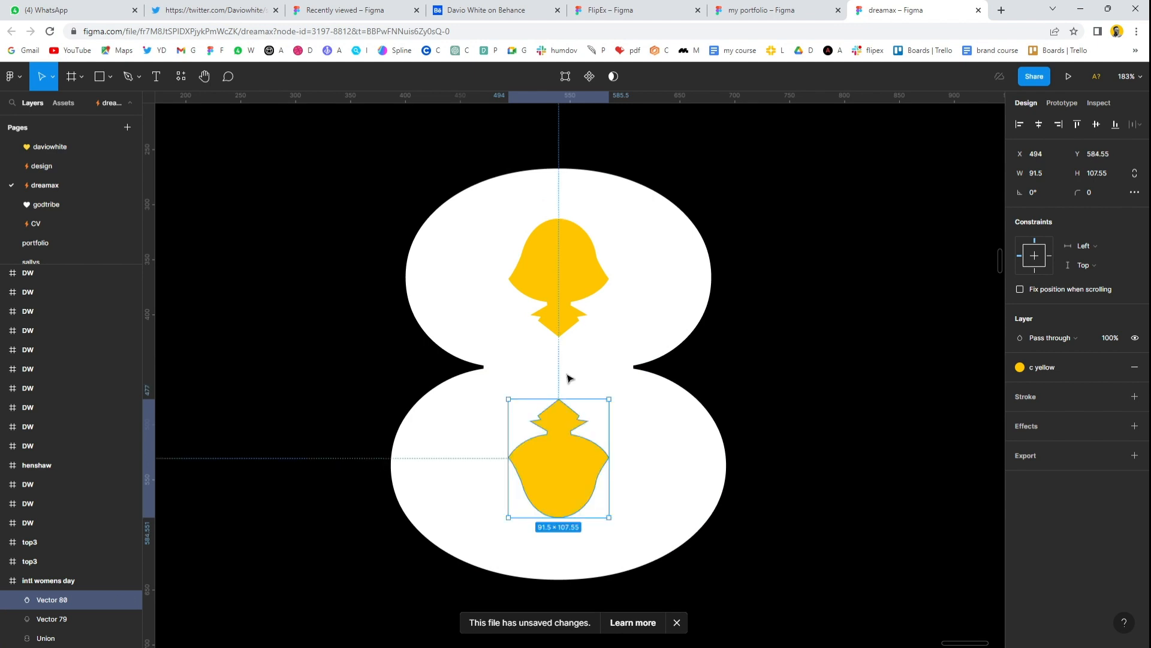
pyautogui.click(569, 276)
pyautogui.moveTo(567, 269); pyautogui.dragTo(566, 268)
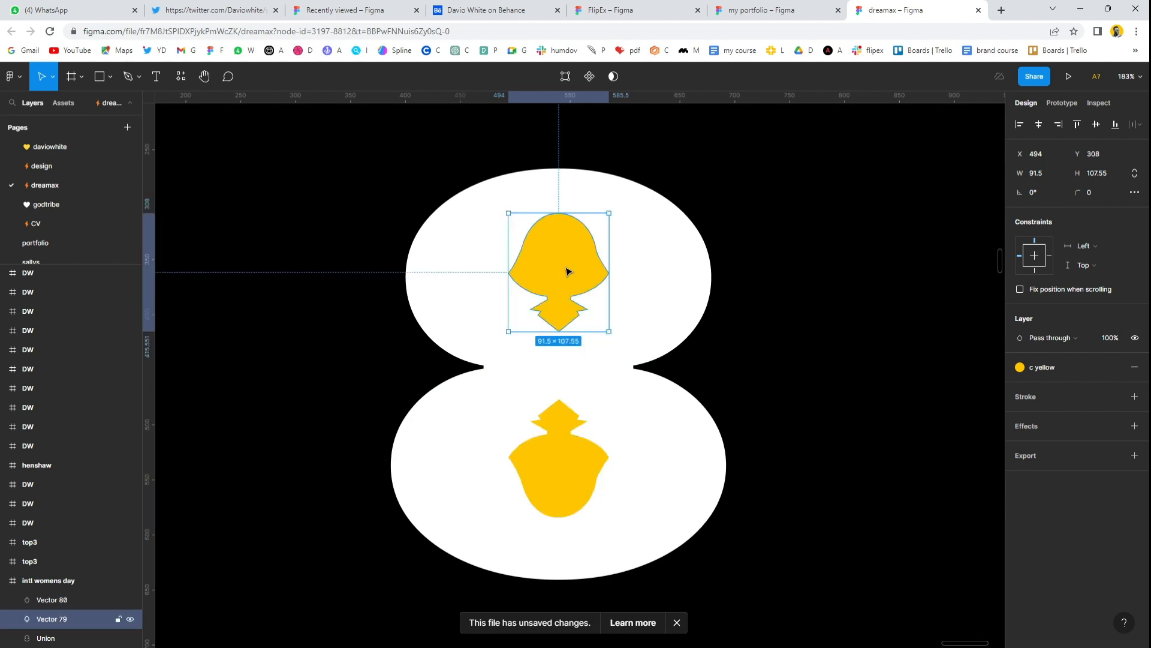
# - Cut both silhouettes out of the solid 8 with Subtract selection
pyautogui.keyDown('shift'); pyautogui.click(573, 467); pyautogui.keyUp('shift')
pyautogui.keyDown('shift'); pyautogui.click(695, 458); pyautogui.keyUp('shift')
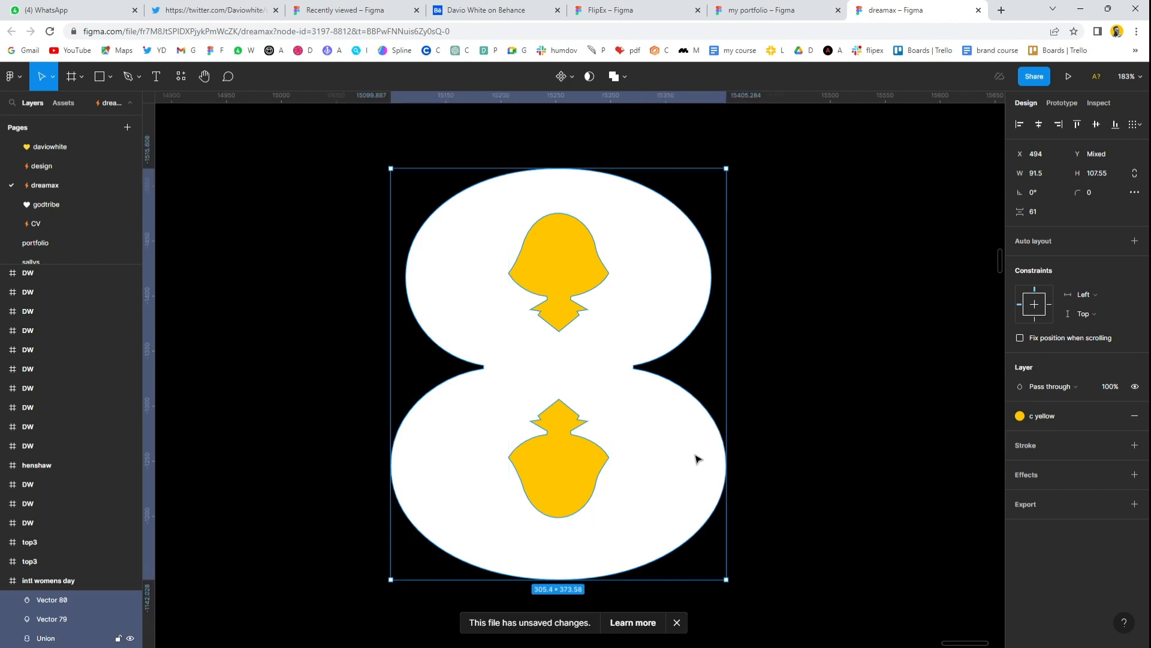
pyautogui.click(625, 77)
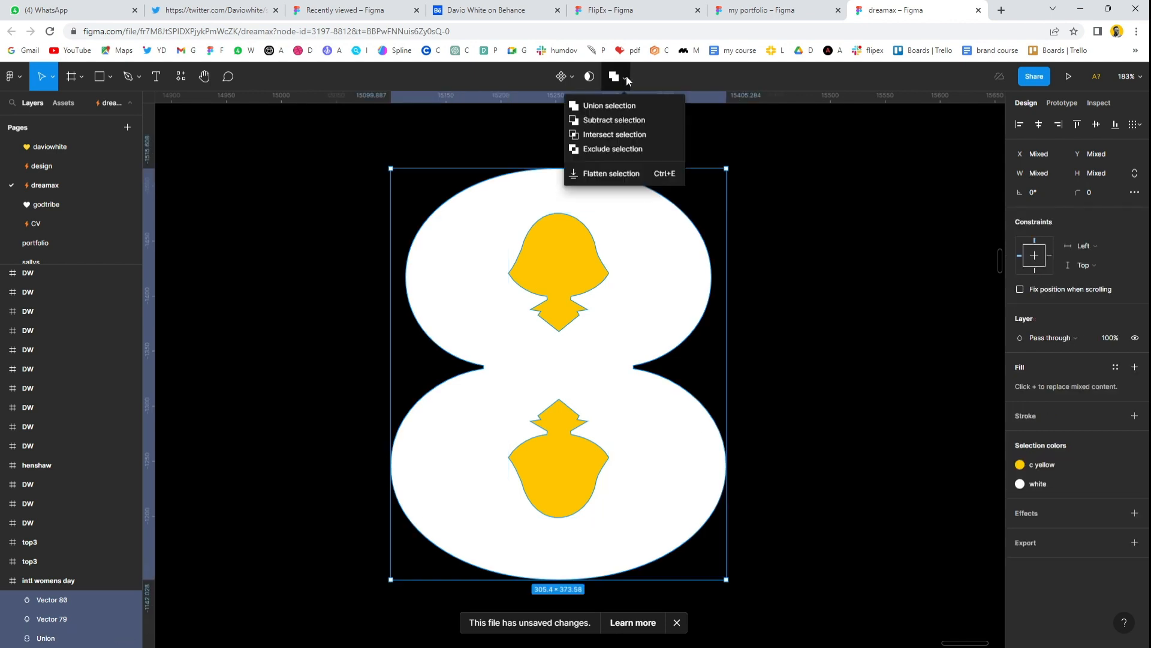
pyautogui.click(620, 121)
pyautogui.click(768, 350)
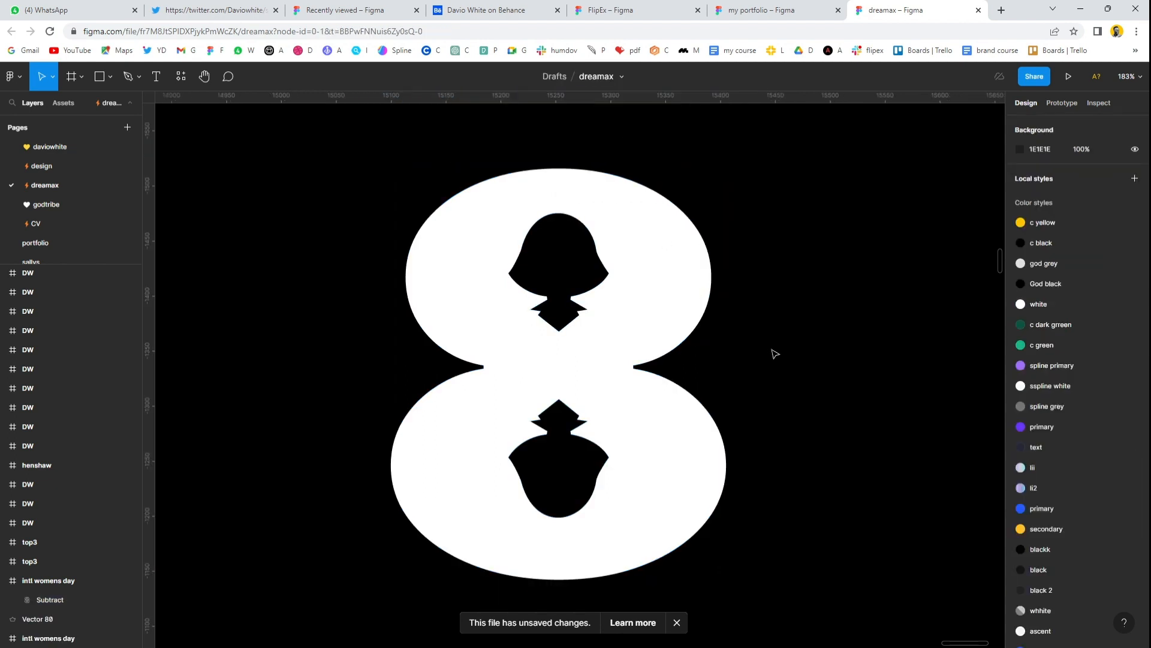
# - Place the yellow crown centered 18 px above the 8 and shift both down together by about 22 px
pyautogui.keyDown('ctrl'); pyautogui.scroll(-5, 609, 339); pyautogui.keyUp('ctrl')
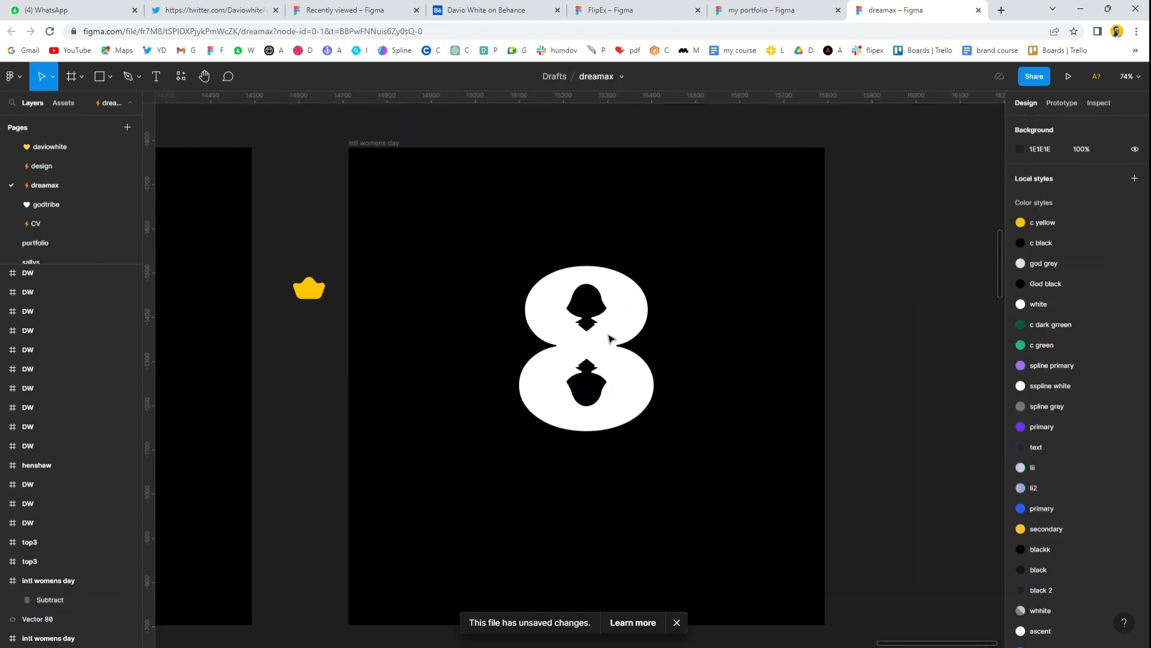
pyautogui.click(265, 292)
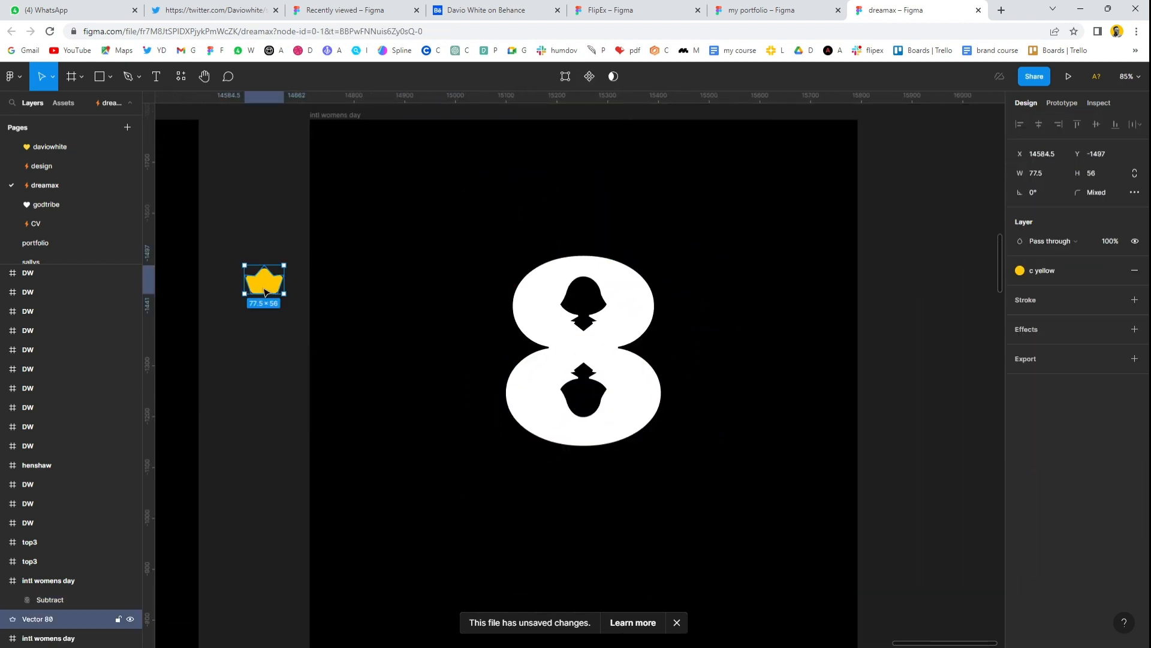
pyautogui.moveTo(265, 292); pyautogui.dragTo(587, 244)
pyautogui.keyDown('shift'); pyautogui.click(620, 314); pyautogui.keyUp('shift')
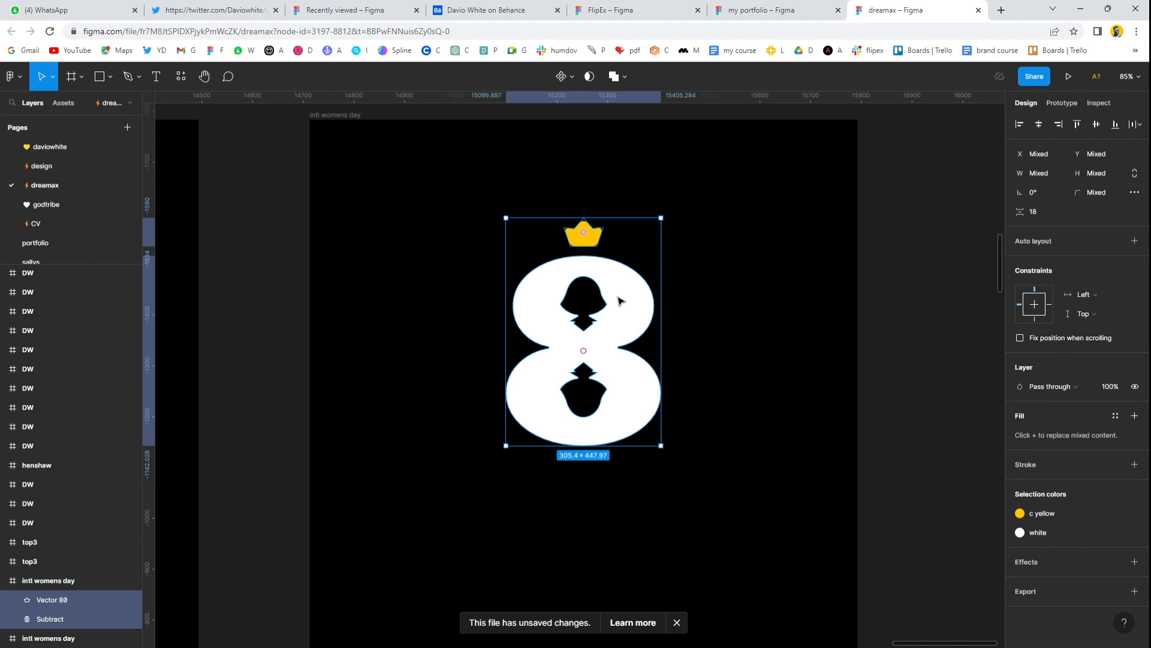
pyautogui.moveTo(619, 297); pyautogui.dragTo(620, 309)
# - Change the crown's color style from c yellow to white and deselect the artwork
pyautogui.scroll(5, 609, 277)
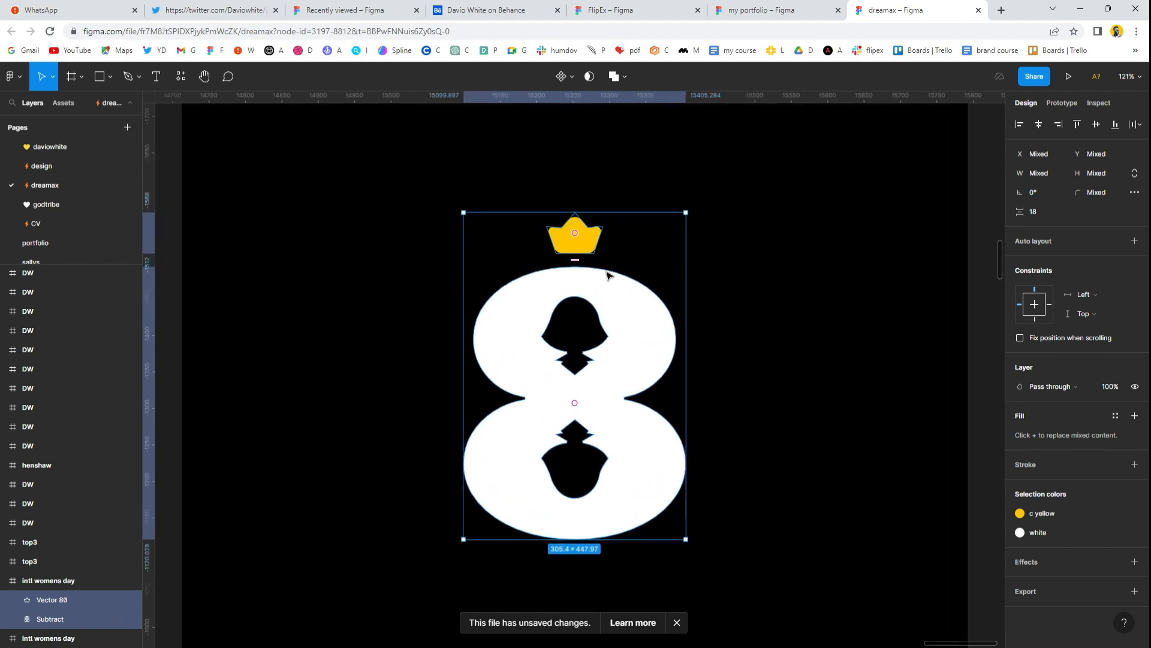
pyautogui.click(1058, 513)
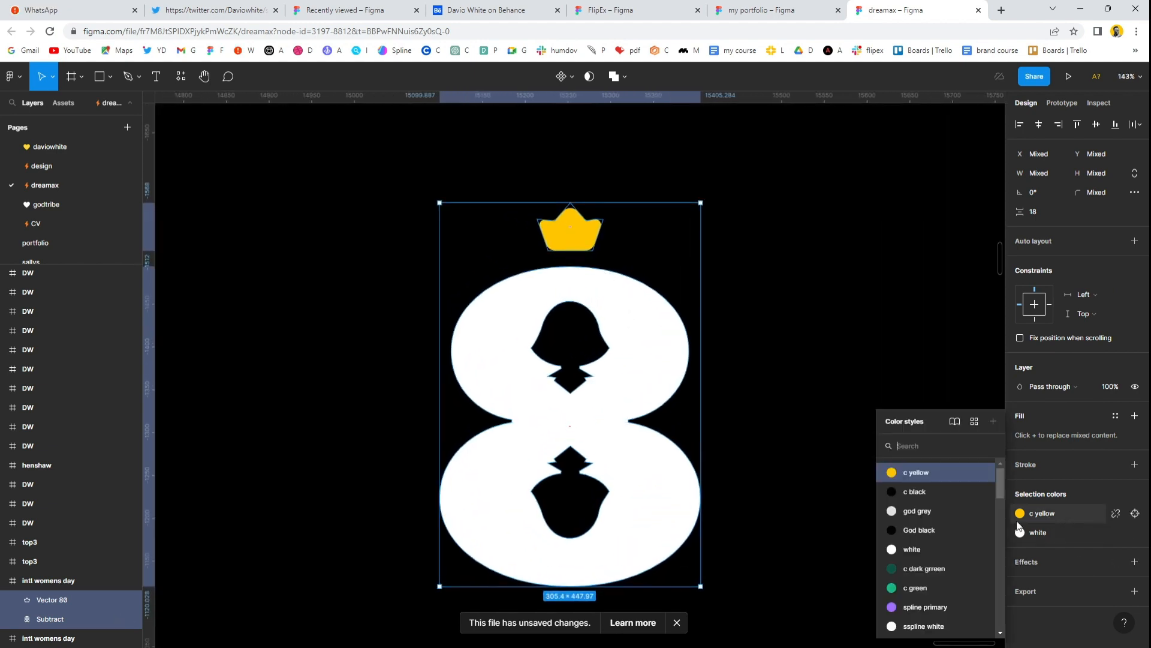
pyautogui.click(924, 550)
pyautogui.click(805, 394)
pyautogui.scroll(-5, 804, 395)
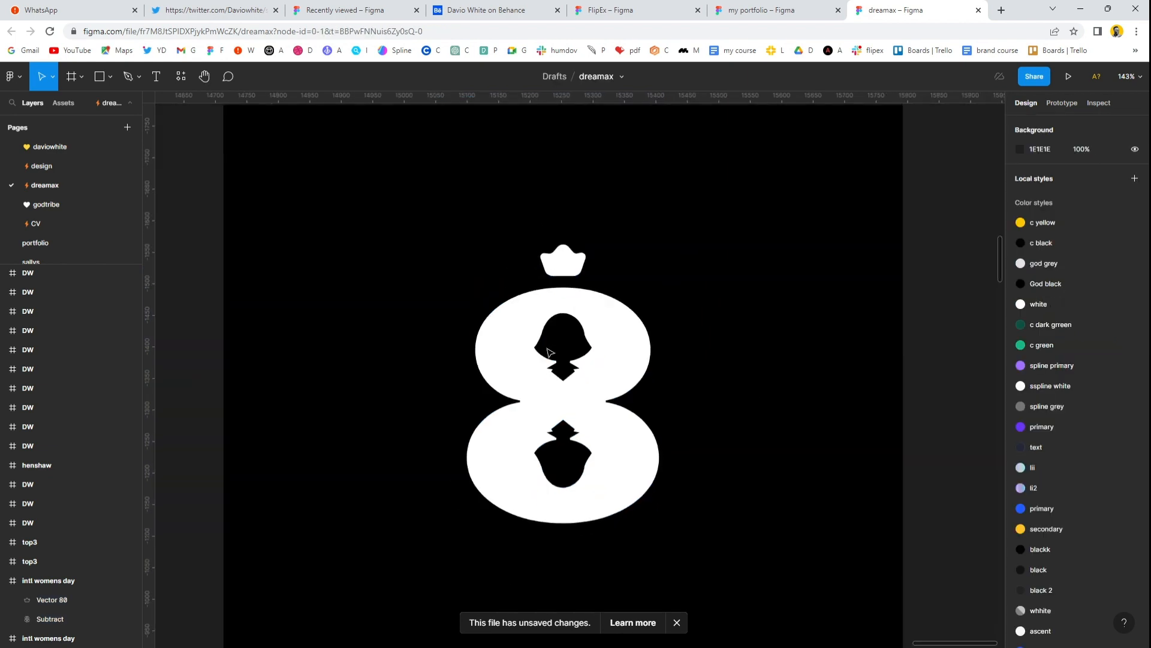
pyautogui.scroll(1, 548, 349)
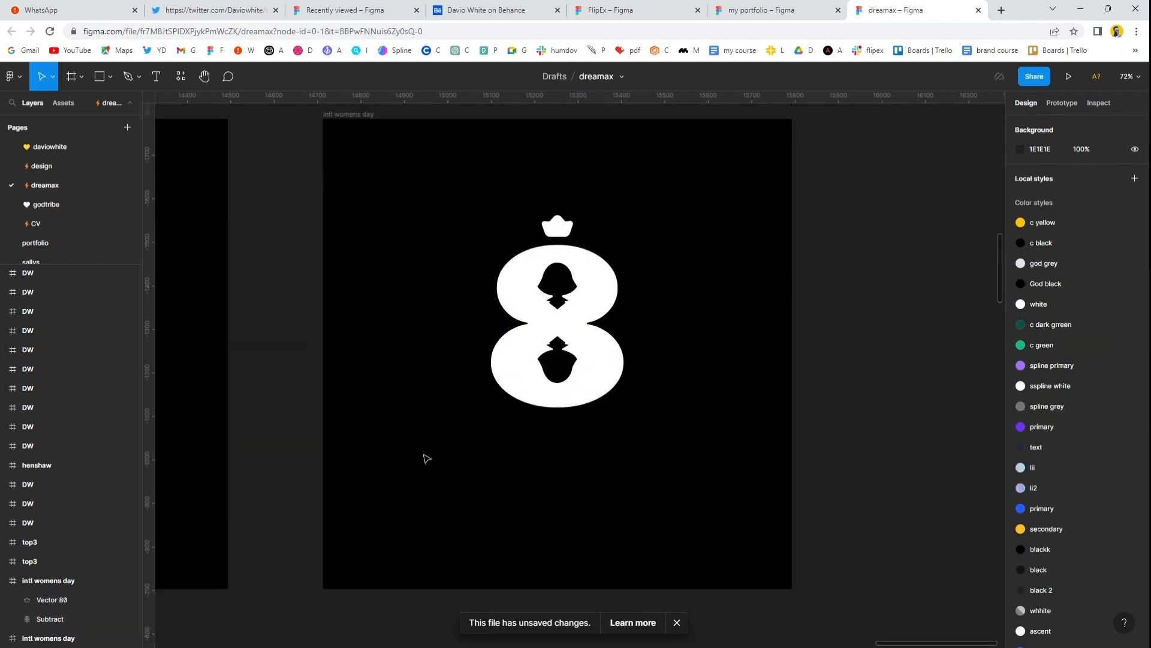
# - Add the text "Happy" with font size 128 and place it below the 8 at about X 97, Y 738
pyautogui.press('t')
pyautogui.click(383, 496)
pyautogui.write('Happy')
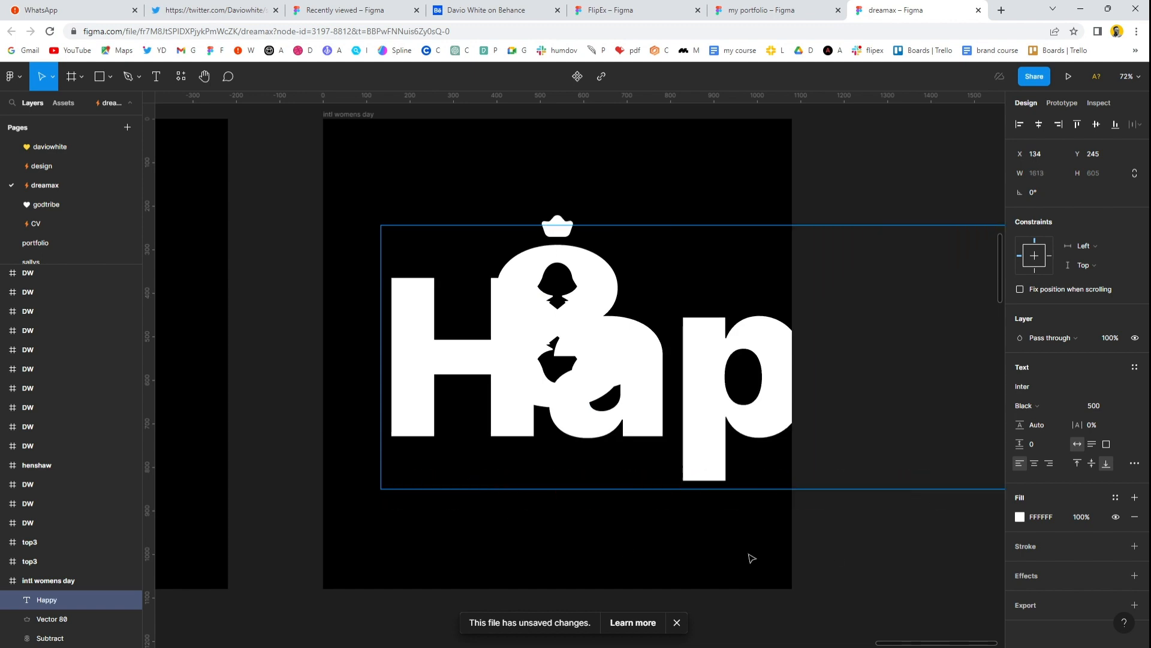
pyautogui.press('Escape')
pyautogui.click(1123, 406)
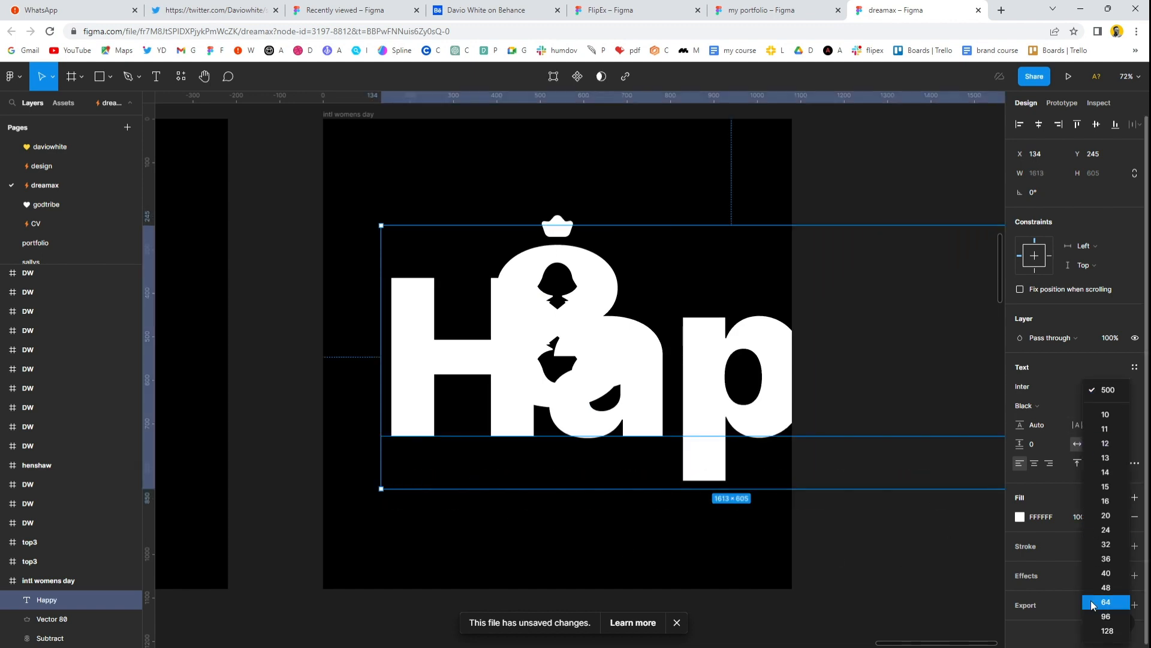
pyautogui.click(1105, 631)
pyautogui.moveTo(502, 465); pyautogui.dragTo(487, 486)
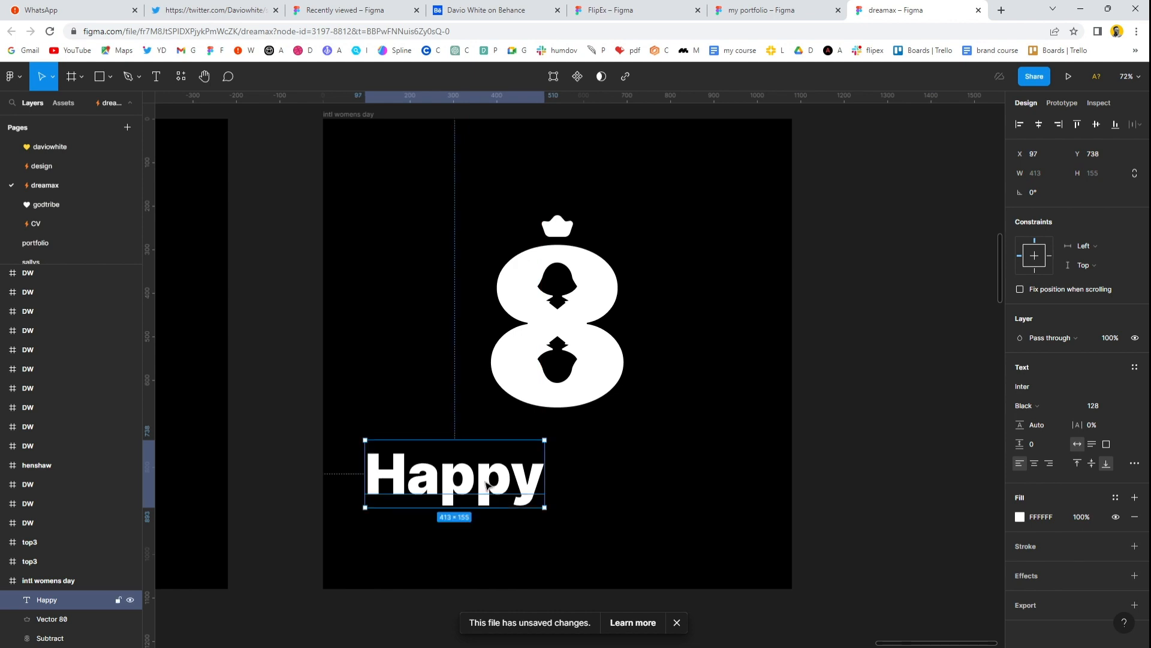
# - Extend the text so it reads "Happy Int'l" on the first line and "Women's Day" on the second
pyautogui.doubleClick(487, 486)
pyautogui.click(543, 480)
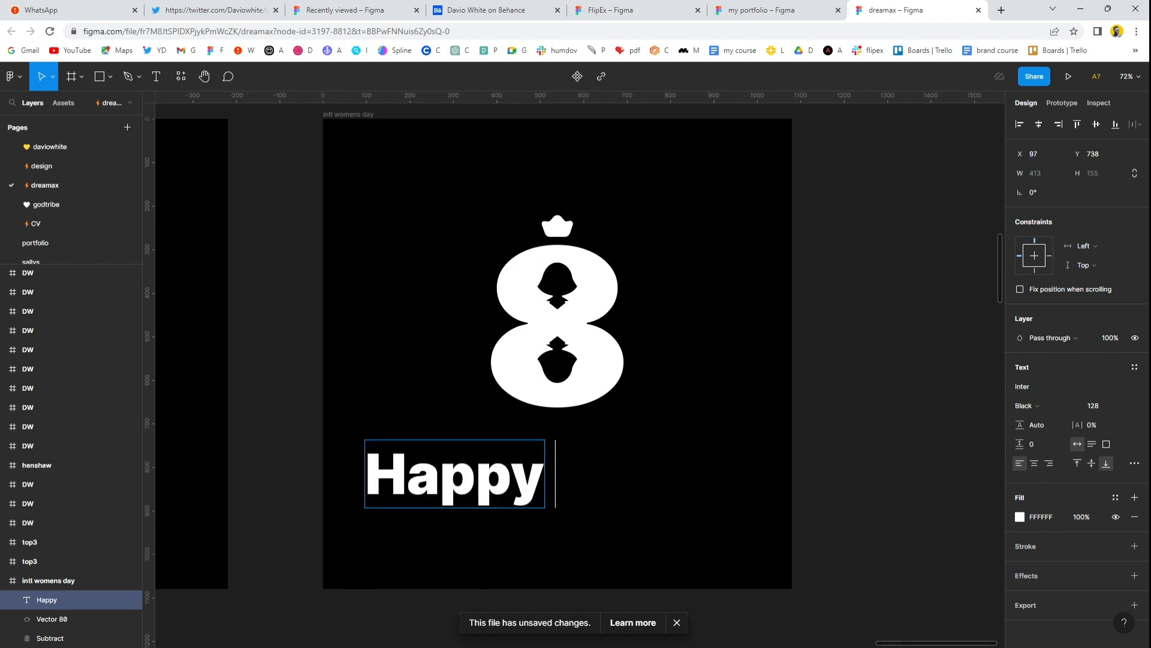
pyautogui.write("Int'l")
pyautogui.press('Return')
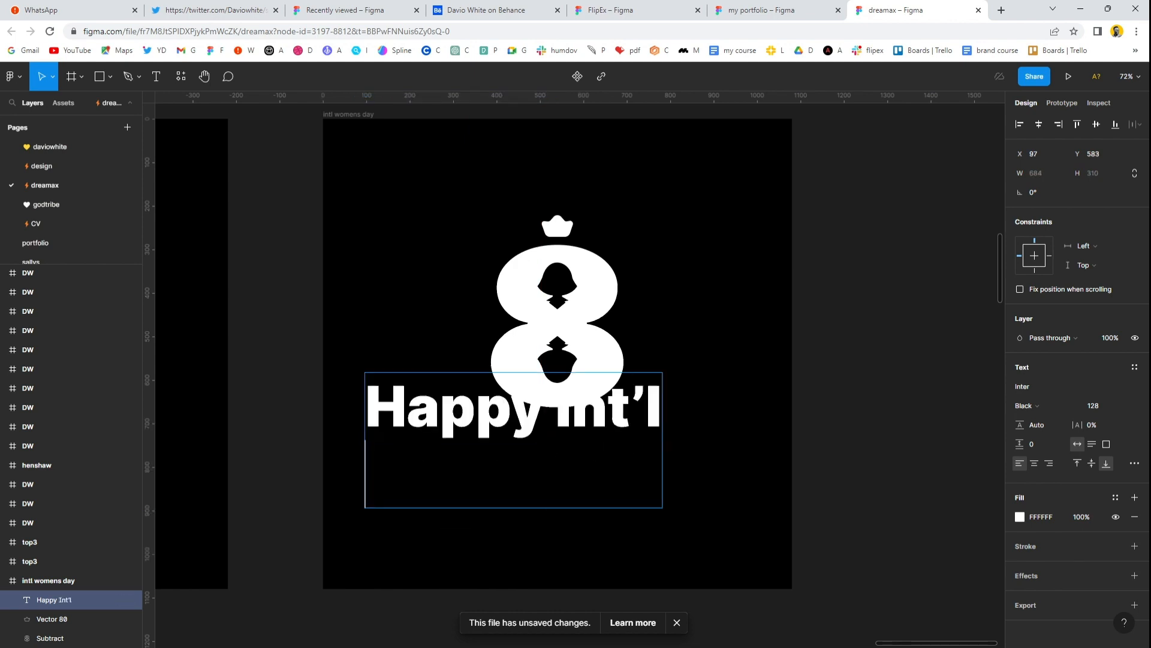
pyautogui.write('Wome')
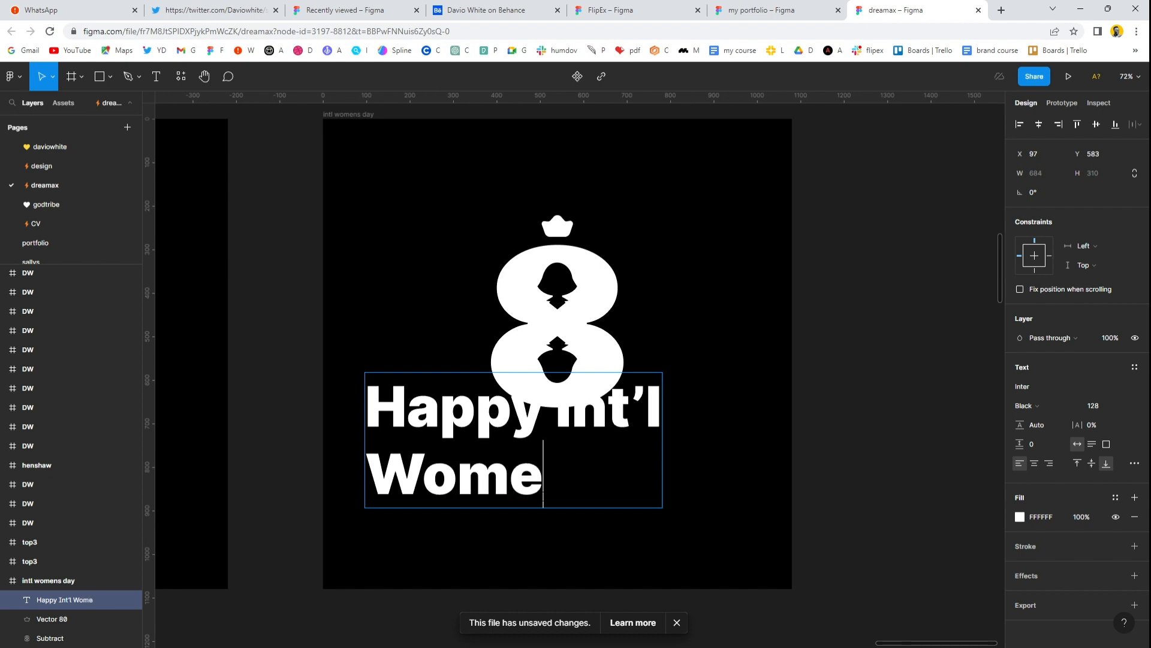
pyautogui.write("n's Da")
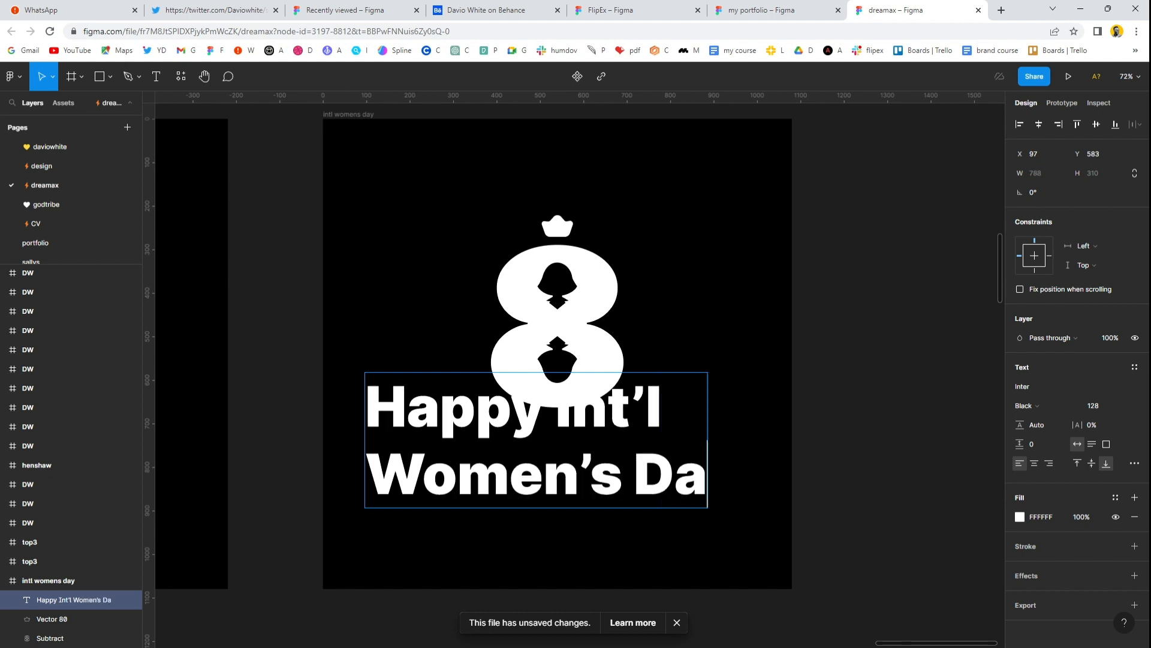
pyautogui.write('y')
pyautogui.press('Escape')
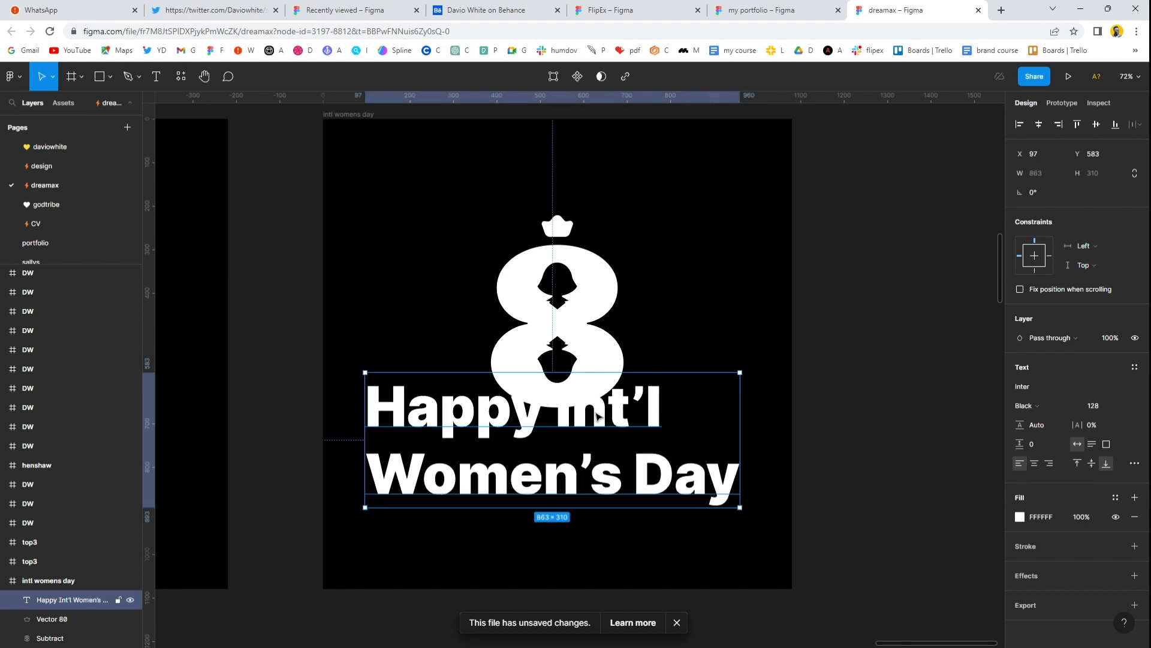
# - Reduce the heading's font size to 64, place it below the 8 at X 94, Y 788, and deselect it
pyautogui.moveTo(599, 417); pyautogui.dragTo(598, 443)
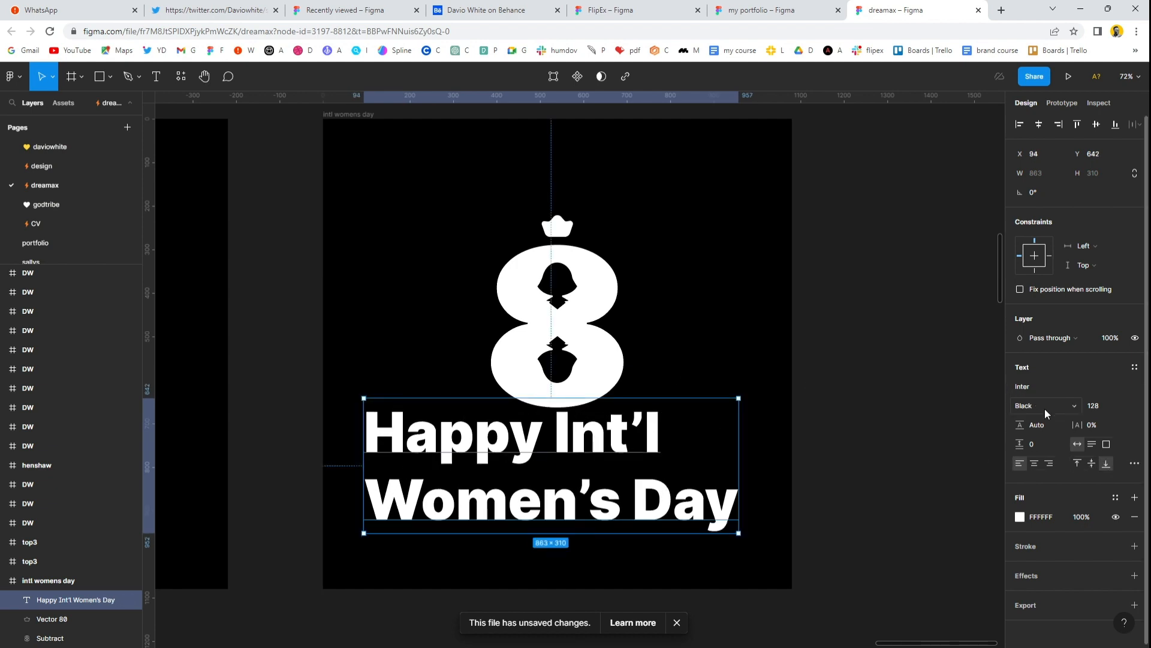
pyautogui.click(1123, 409)
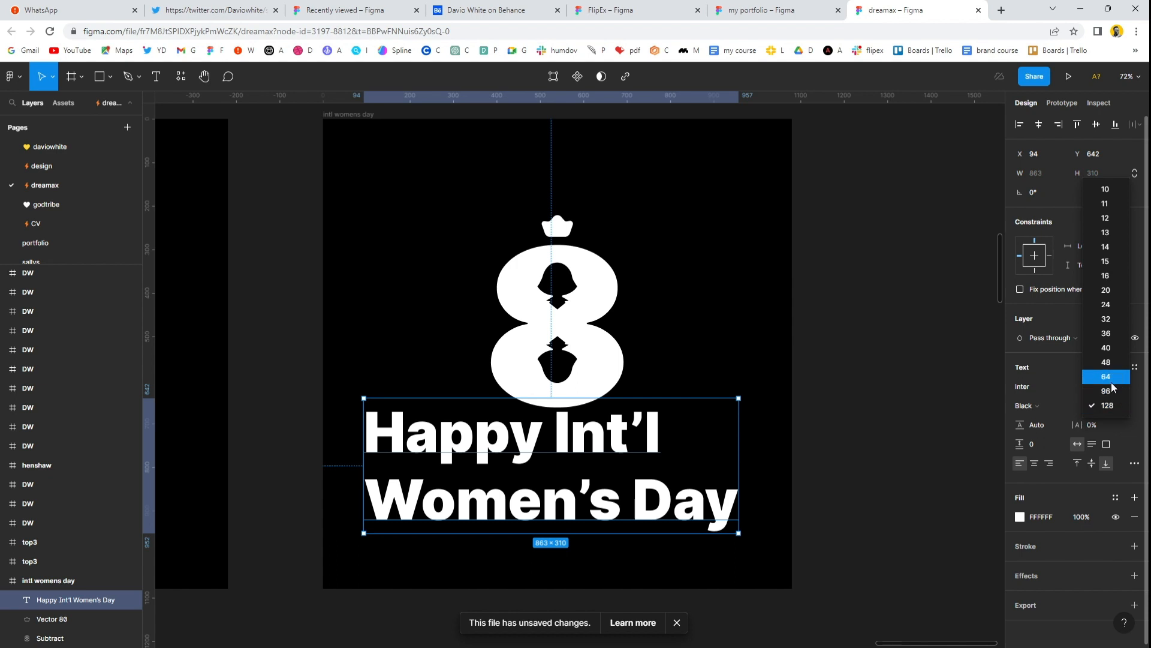
pyautogui.click(1113, 386)
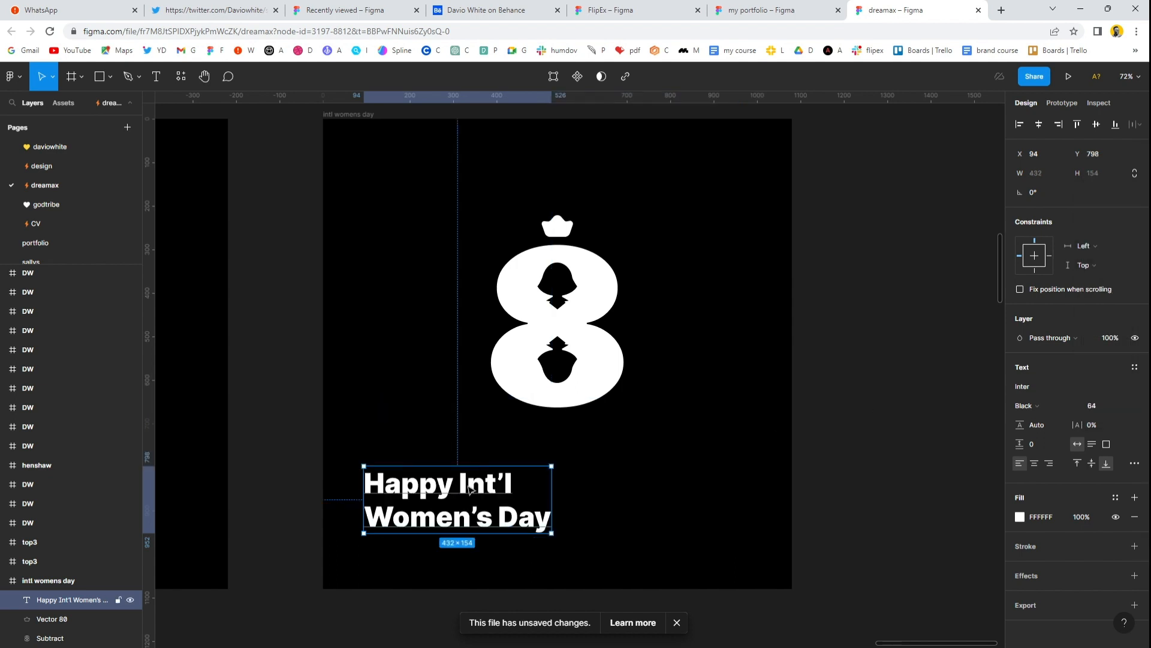
pyautogui.hotkey('shift', 'Up')
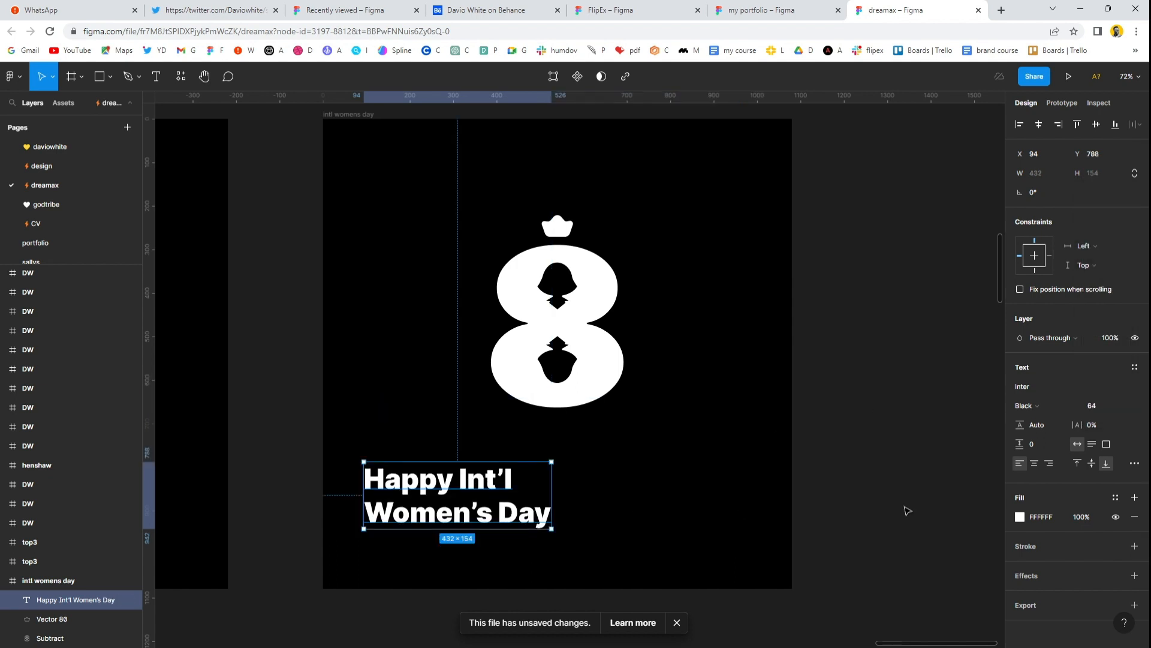
pyautogui.click(908, 510)
# - Duplicate the heading directly below itself and replace the copy's text with "Lorem ipsum dolor isit"
pyautogui.click(396, 493)
pyautogui.moveTo(386, 481); pyautogui.dragTo(432, 552)
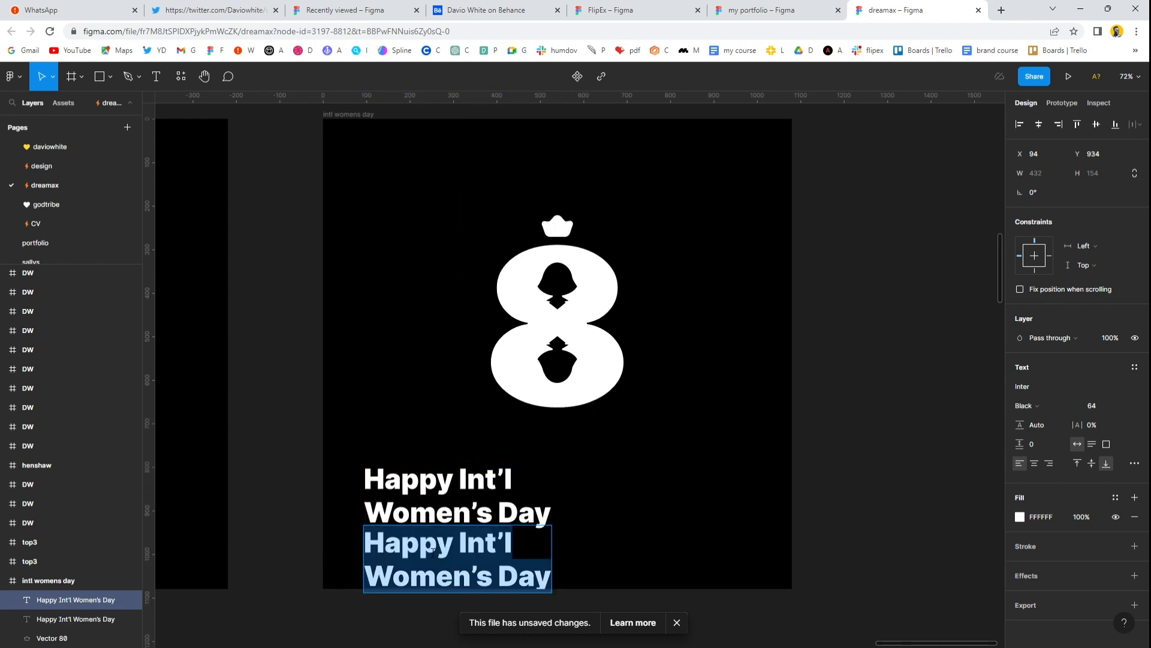
pyautogui.write('Lorem i')
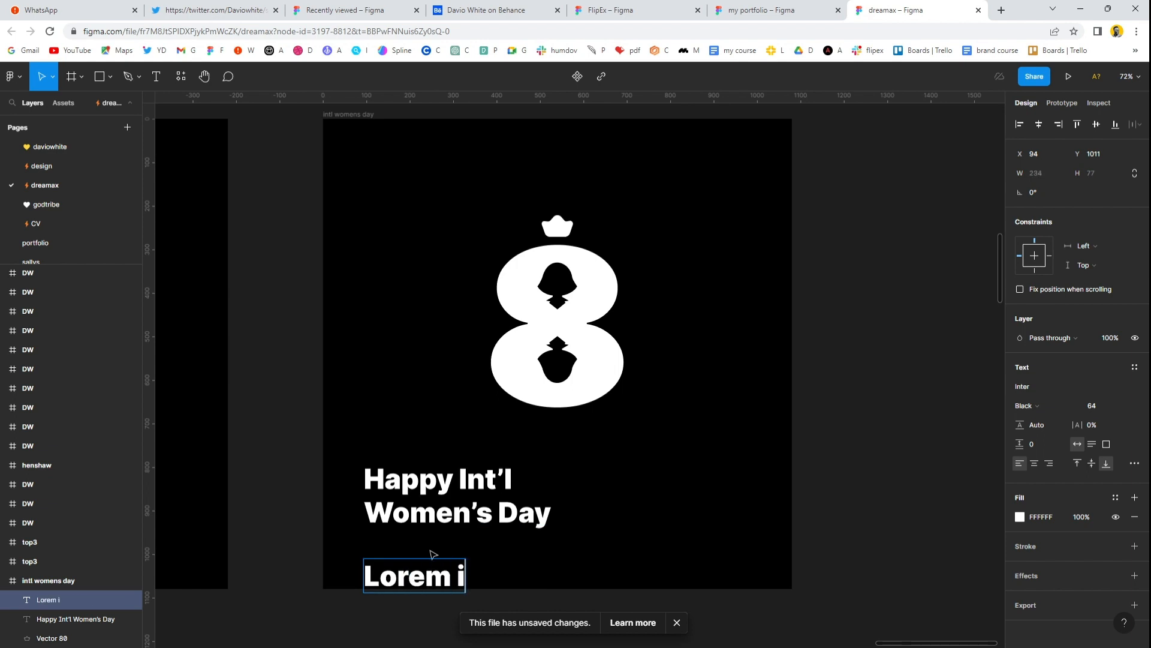
pyautogui.write('psum')
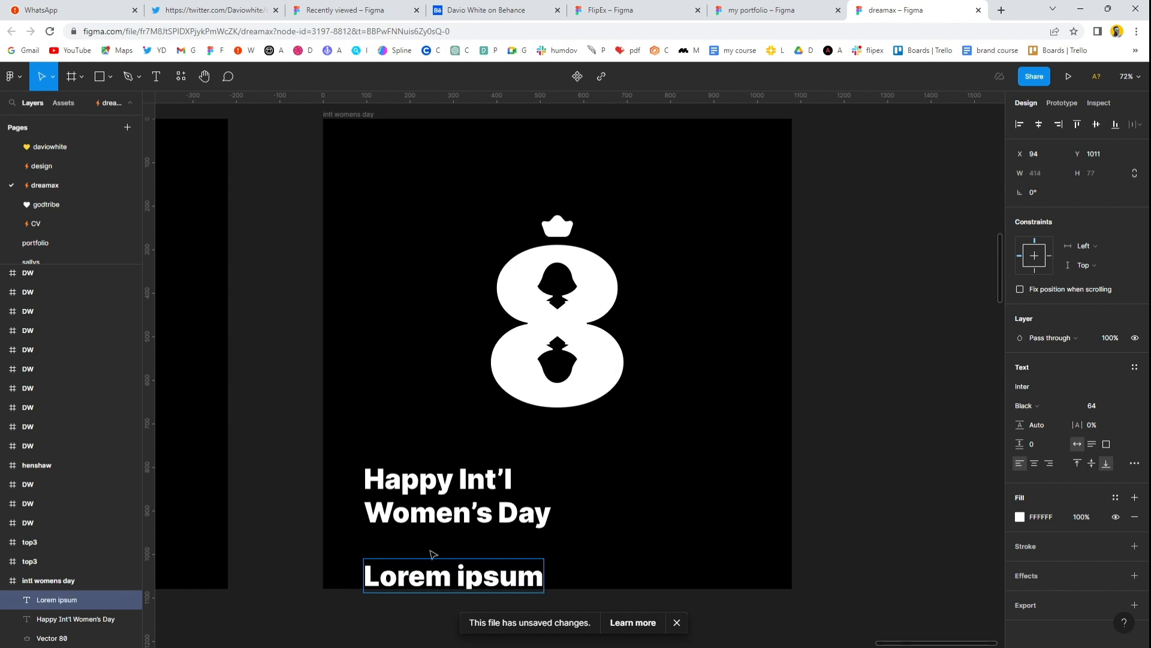
pyautogui.write(' dolor isi')
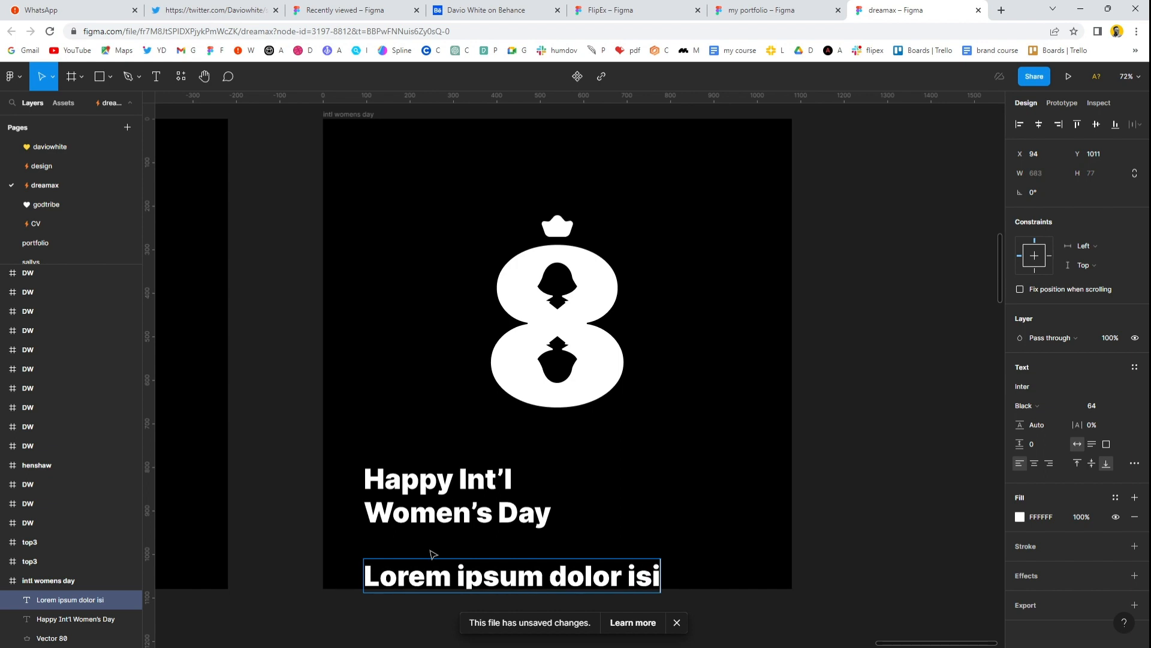
pyautogui.write('t')
pyautogui.press('Escape')
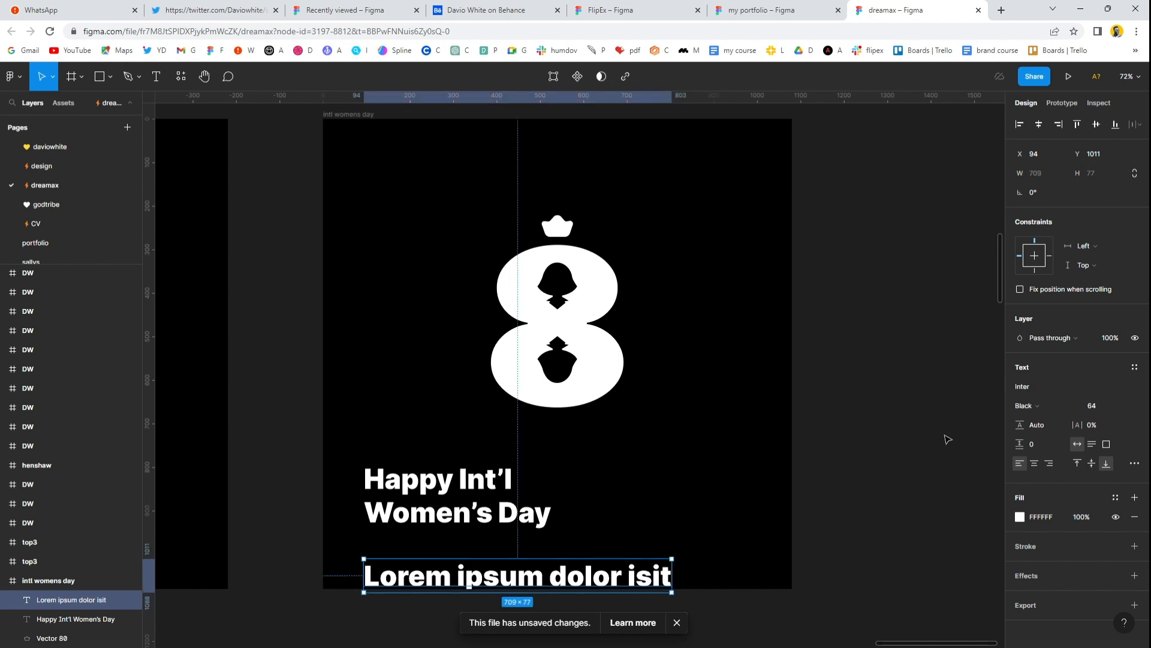
# - Set the lorem ipsum line to Regular, size 32 and 70% opacity, and move it just under the heading at Y 952
pyautogui.click(1037, 407)
pyautogui.click(1050, 334)
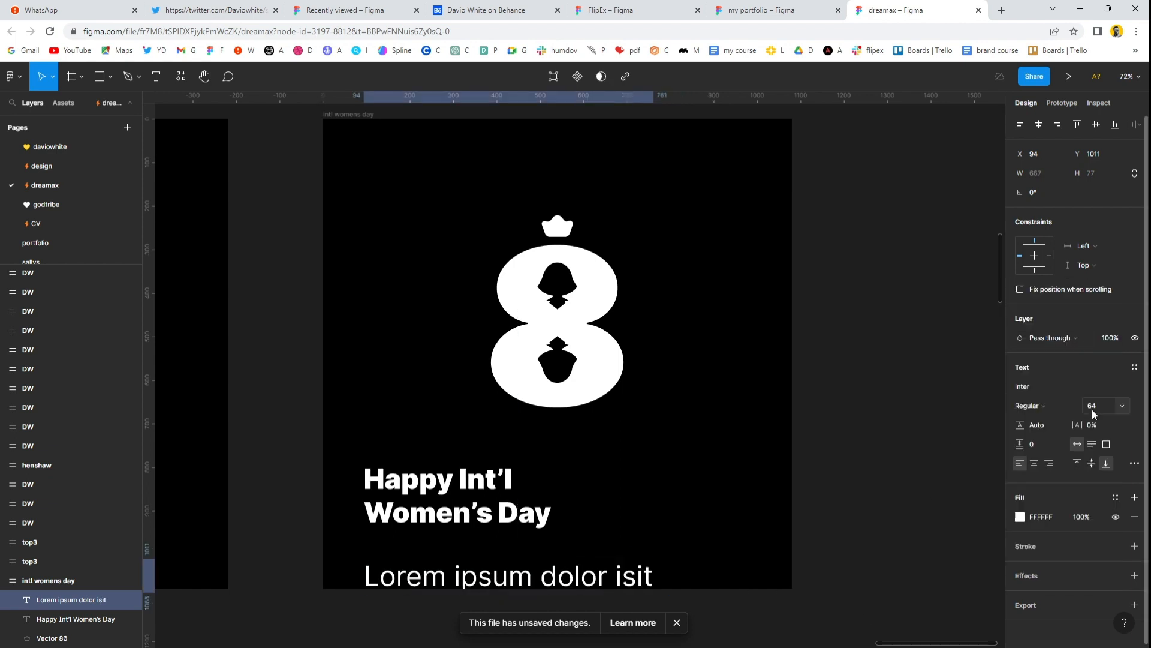
pyautogui.click(1120, 409)
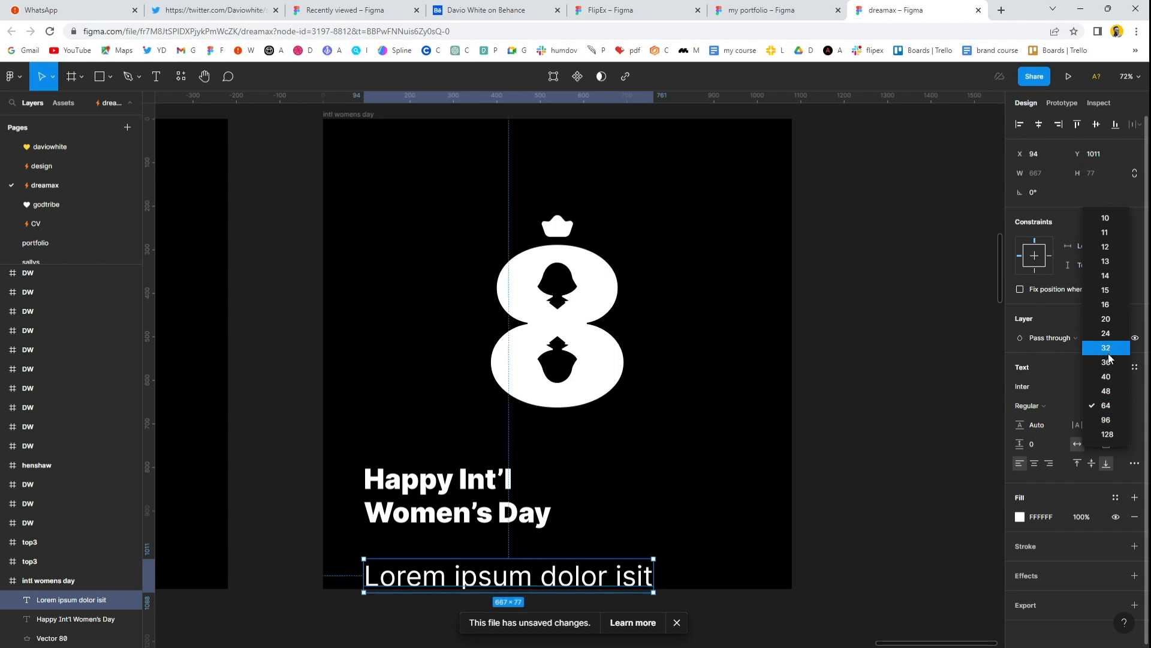
pyautogui.click(1101, 355)
pyautogui.moveTo(491, 596); pyautogui.dragTo(492, 553)
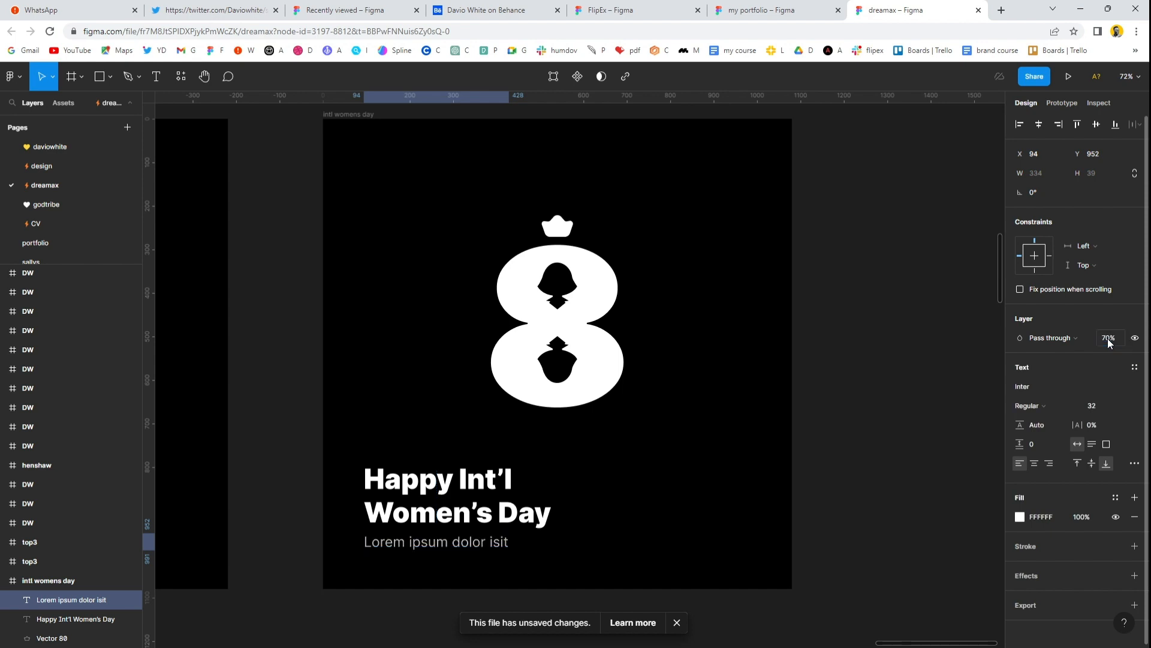
pyautogui.click(852, 376)
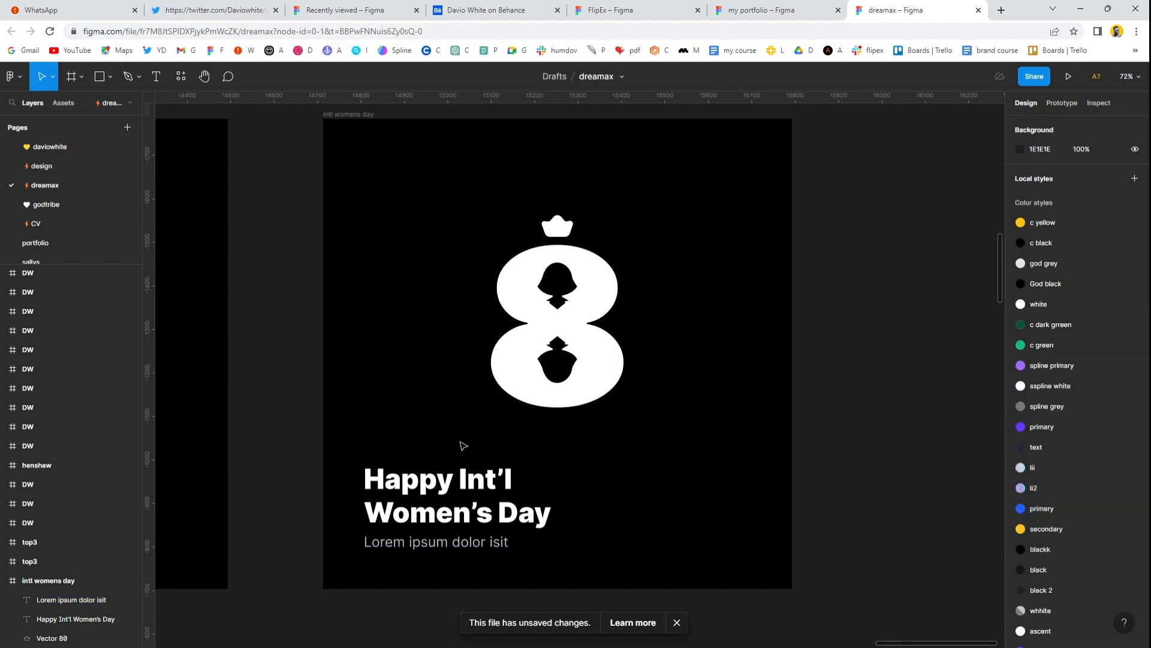
# - Set the "Happy Int'l Women's Day" heading's font size to 48 and deselect it
pyautogui.click(462, 498)
pyautogui.click(1117, 405)
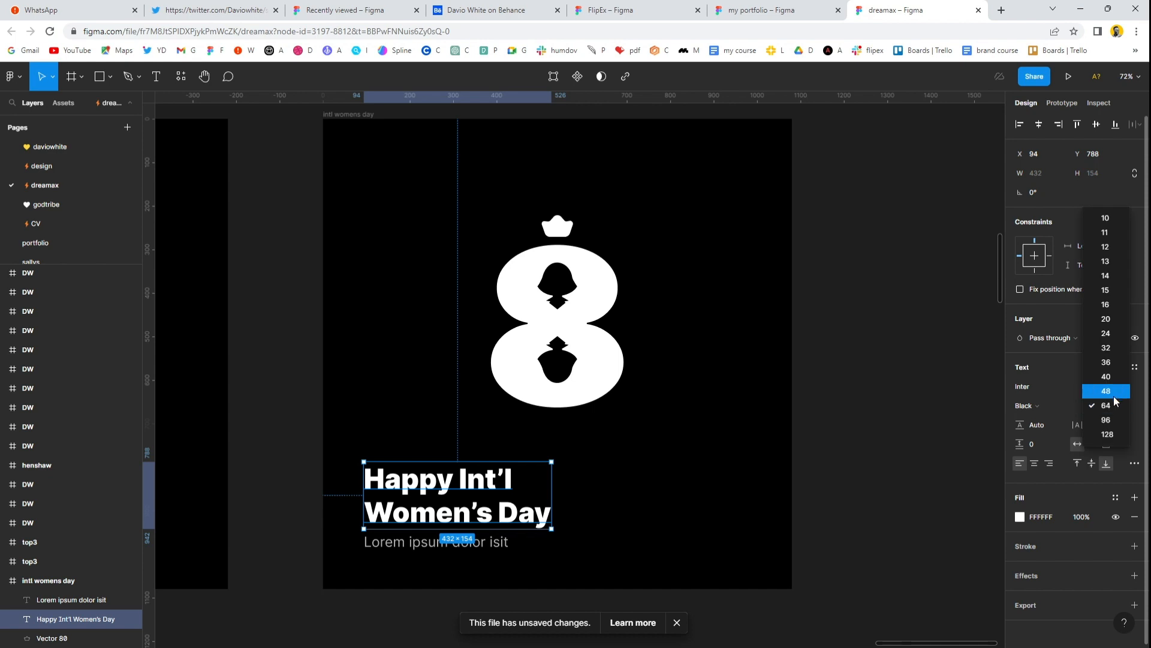
pyautogui.click(1113, 395)
pyautogui.click(877, 458)
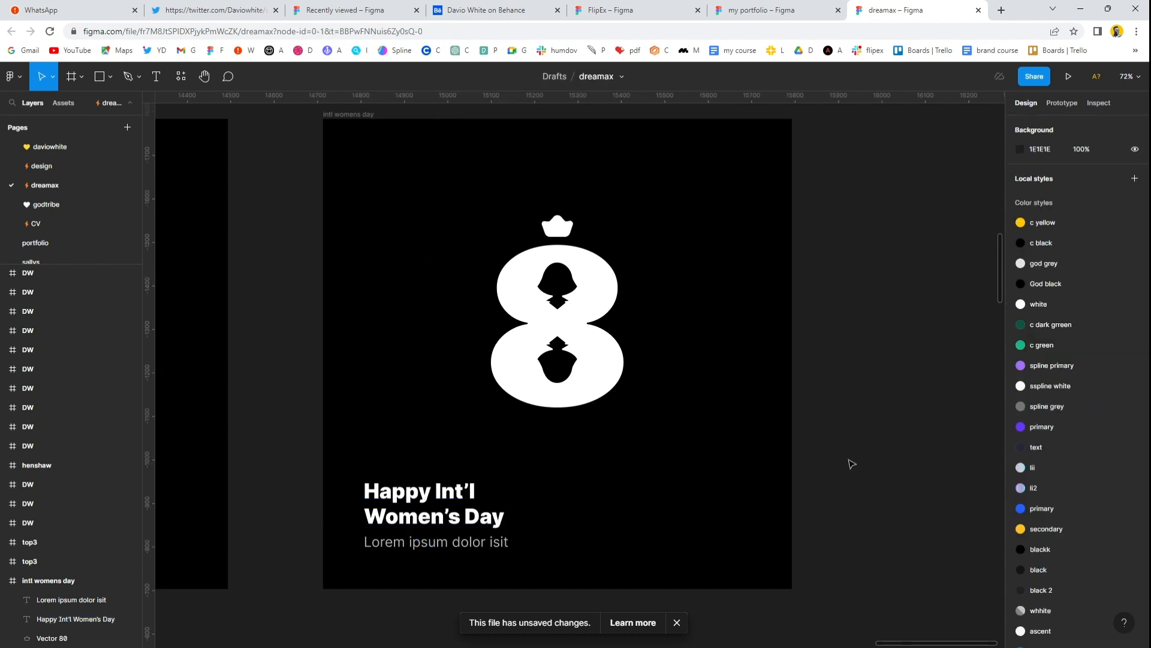
# - Shift the crown and the 8 down together by about 7 px and deselect them
pyautogui.scroll(1, 547, 485)
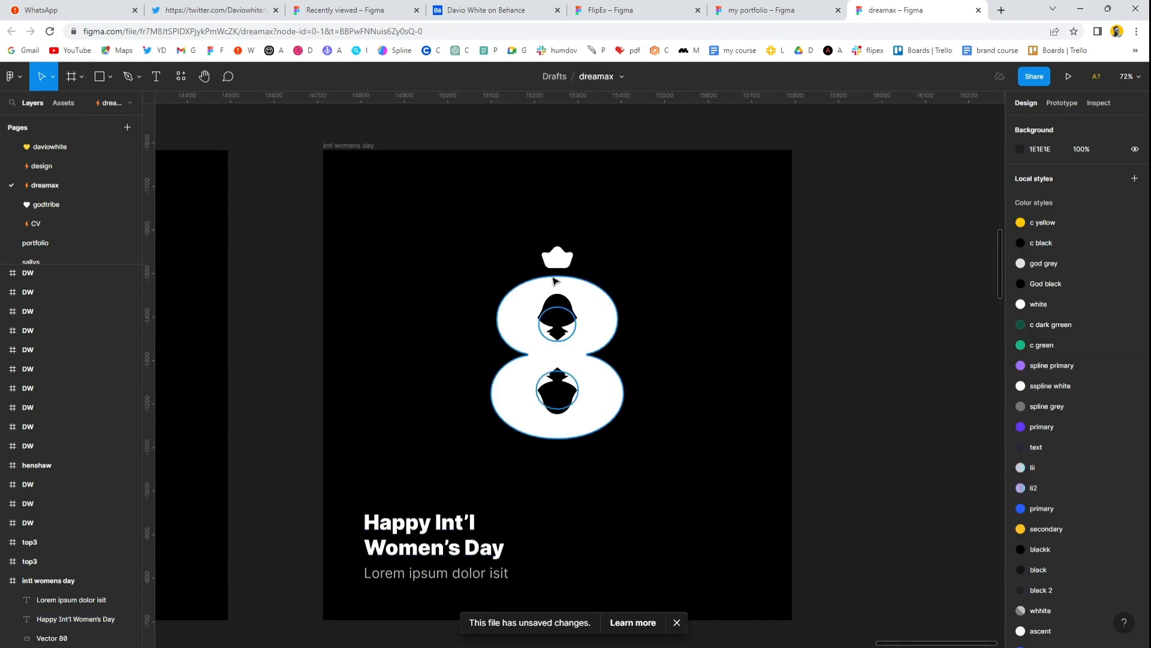
pyautogui.moveTo(874, 187); pyautogui.dragTo(492, 454)
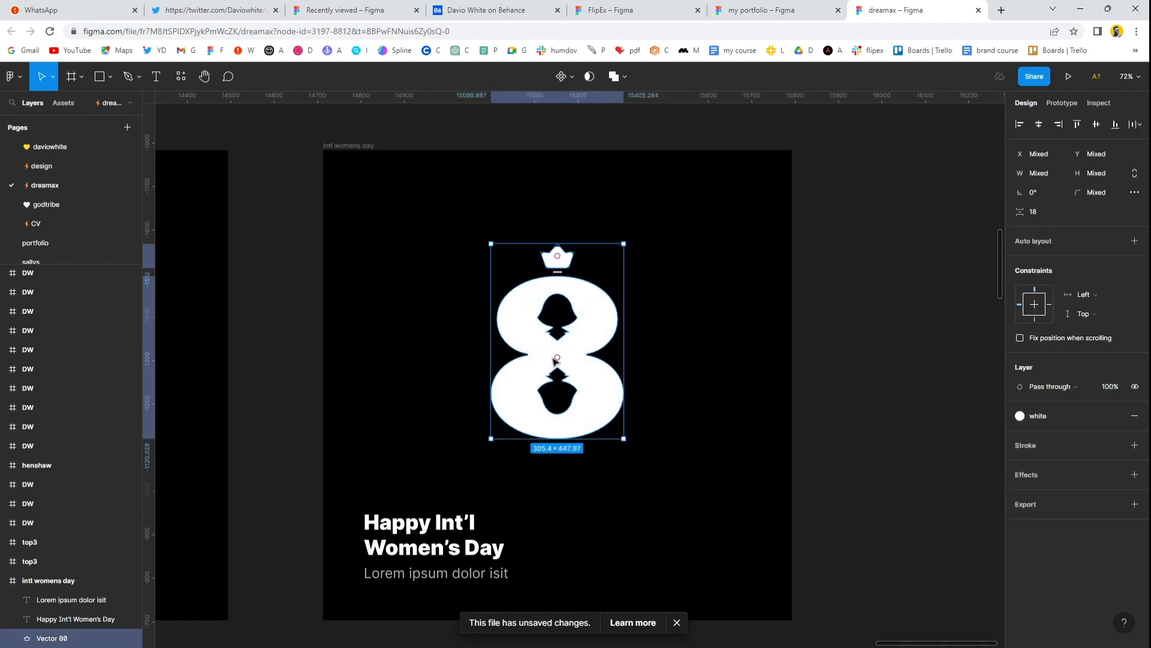
pyautogui.moveTo(581, 358); pyautogui.dragTo(581, 358)
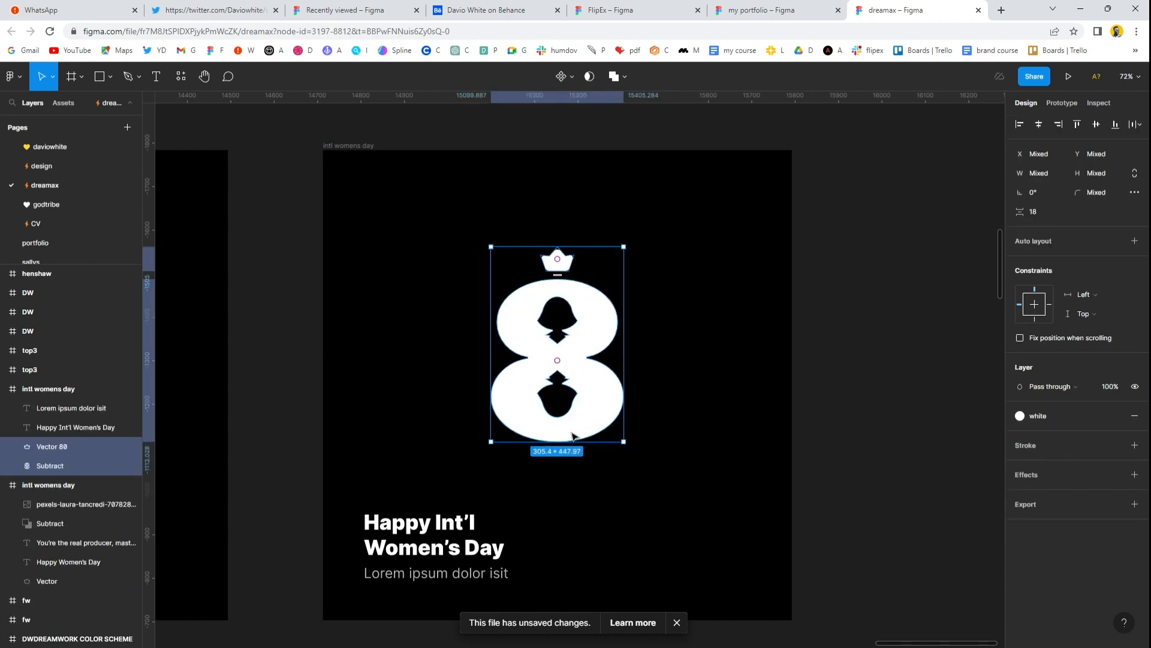
pyautogui.click(908, 397)
# - Detach the white color style from the 8 and change its fill to a linear gradient fading from white to transparent
pyautogui.scroll(5, 568, 341)
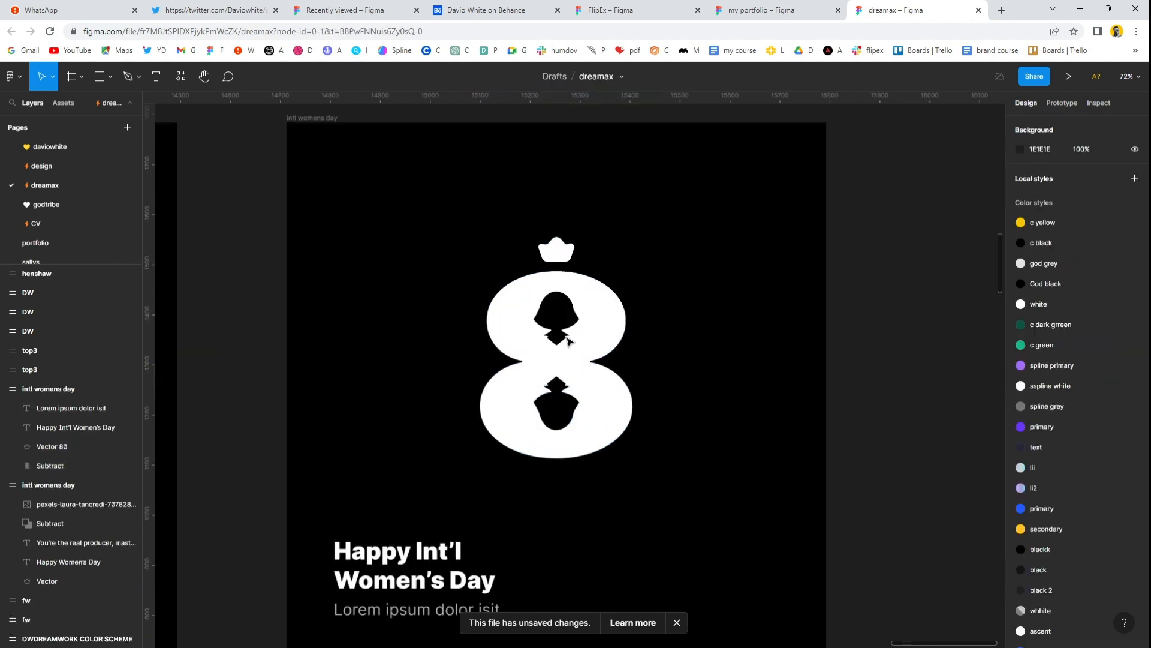
pyautogui.scroll(2, 568, 340)
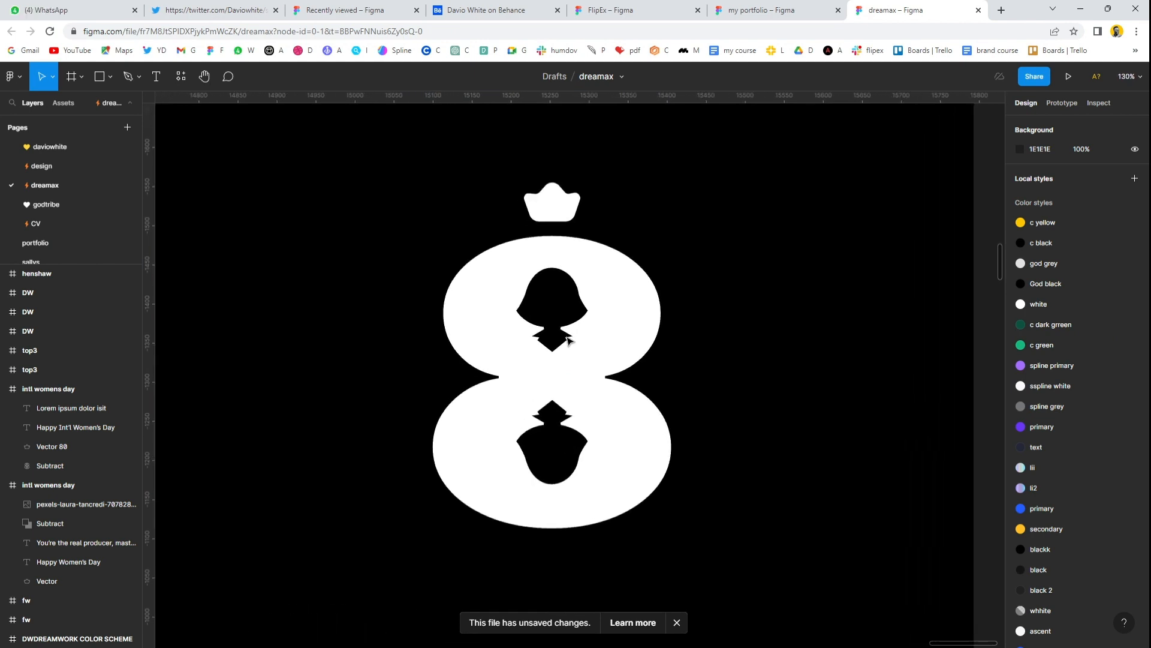
pyautogui.click(639, 309)
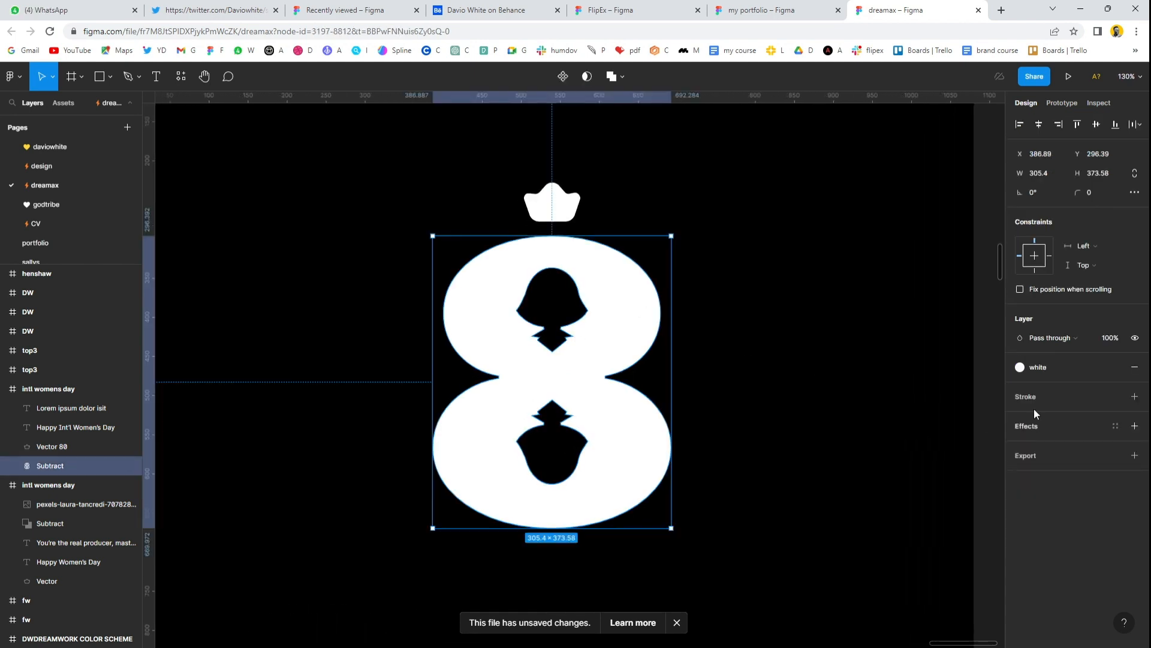
pyautogui.click(1116, 367)
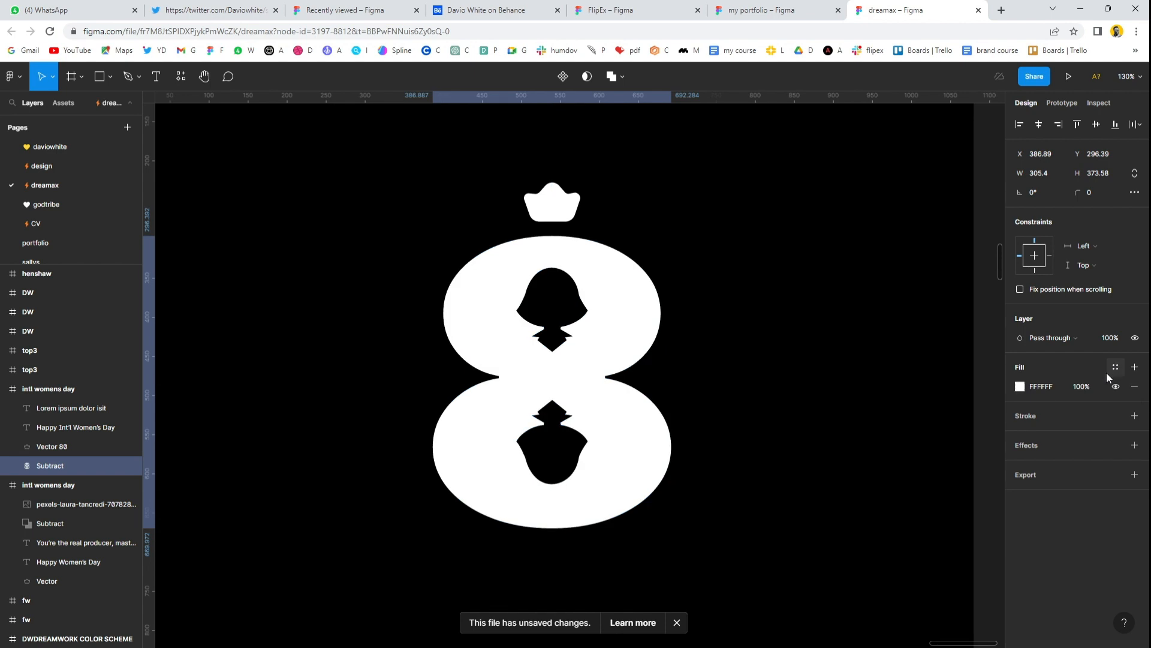
pyautogui.click(1021, 388)
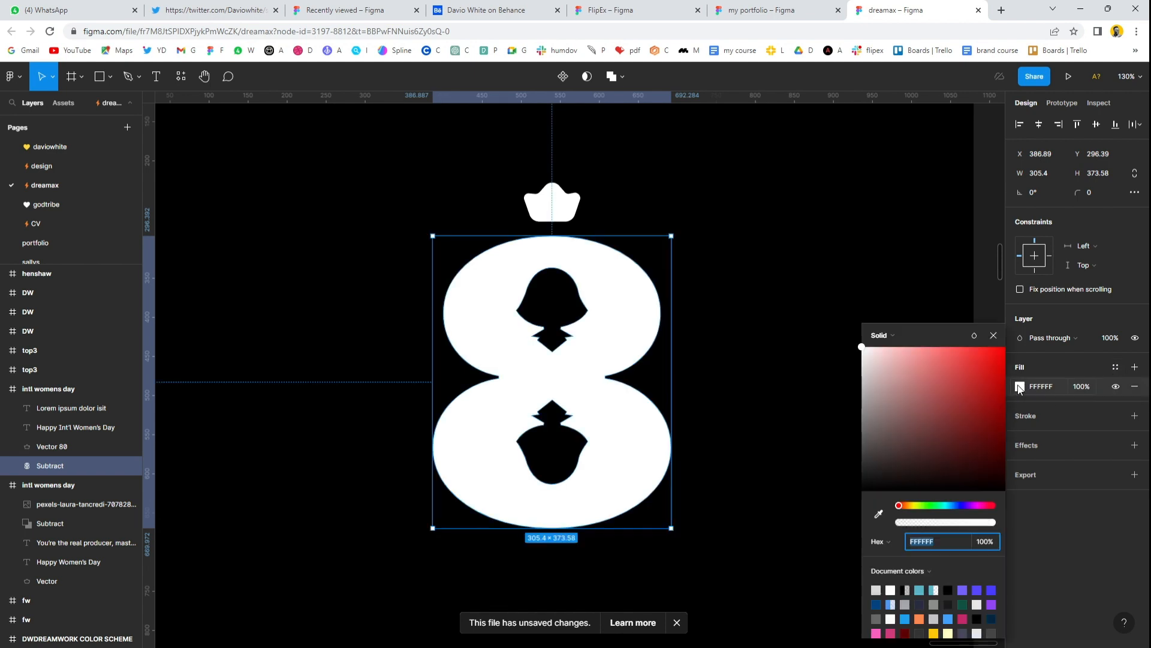
pyautogui.click(893, 336)
pyautogui.click(893, 351)
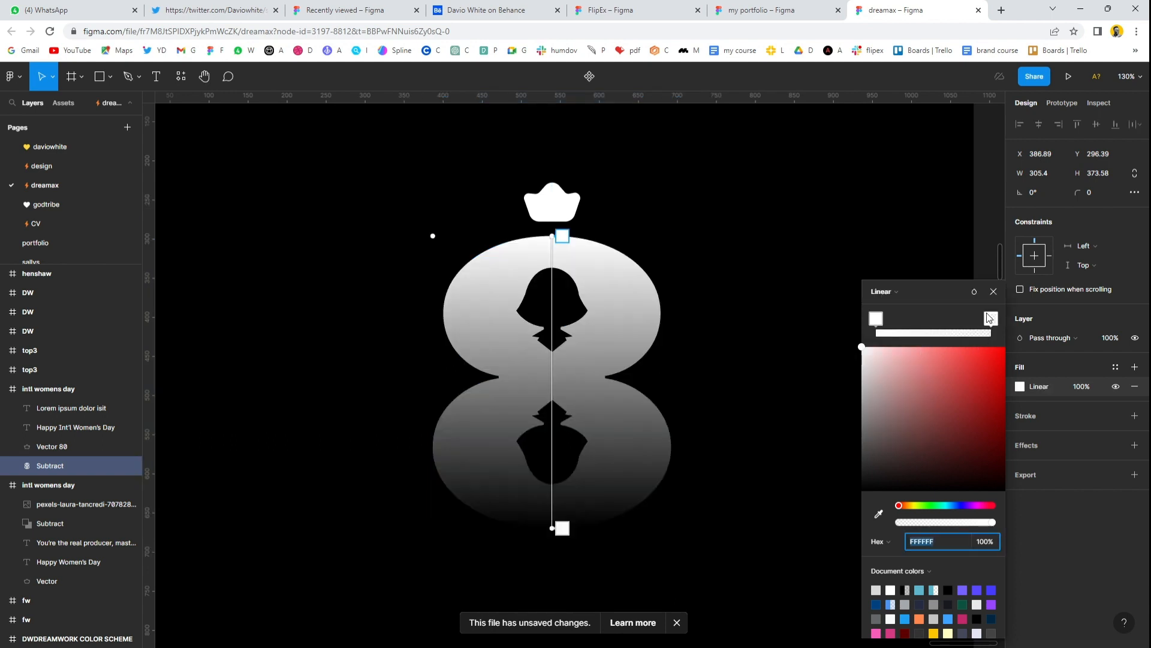
pyautogui.click(994, 291)
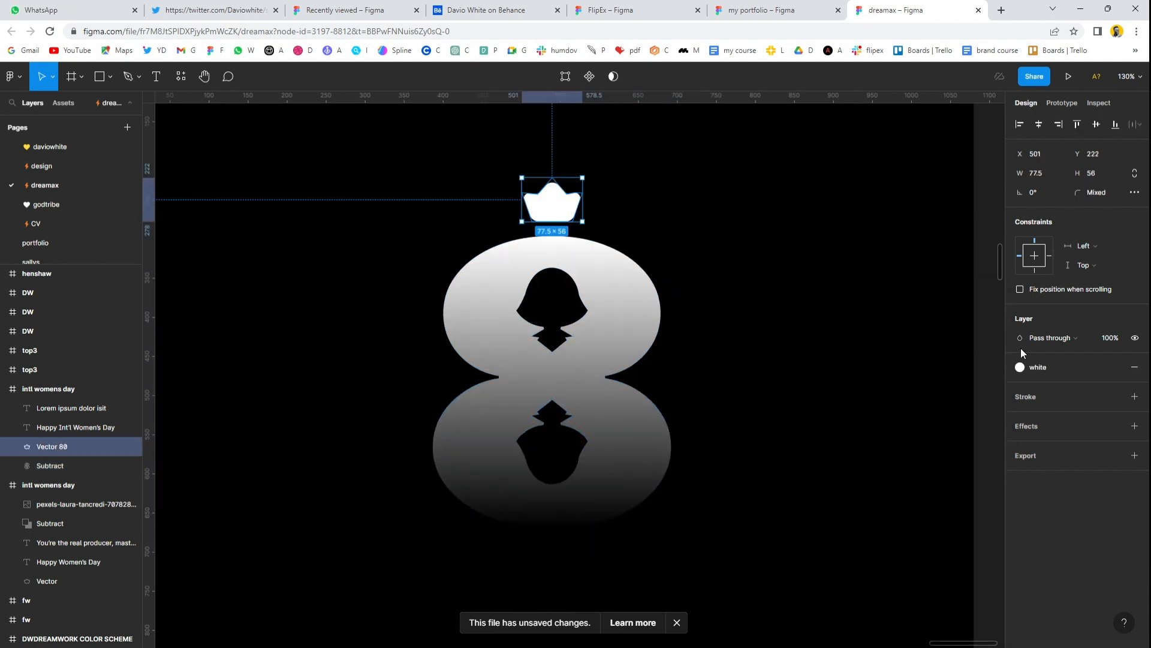
# - Detach the white color style from the crown and change its fill from solid to a linear gradient
pyautogui.click(1117, 367)
pyautogui.click(1020, 386)
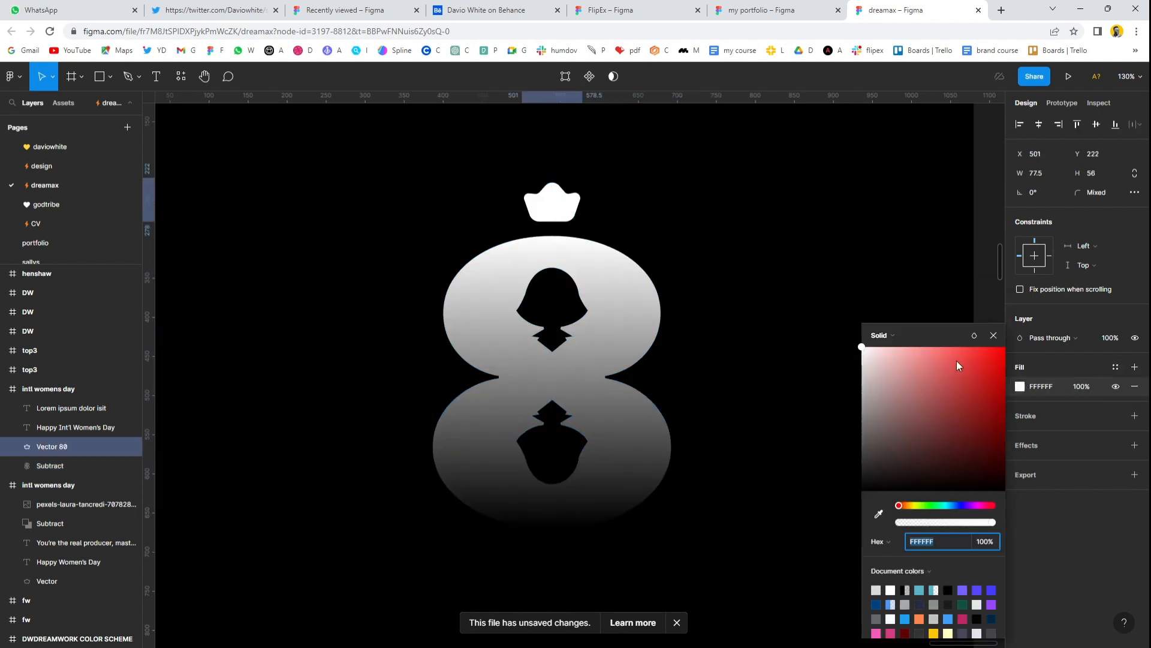
pyautogui.click(884, 334)
pyautogui.click(897, 364)
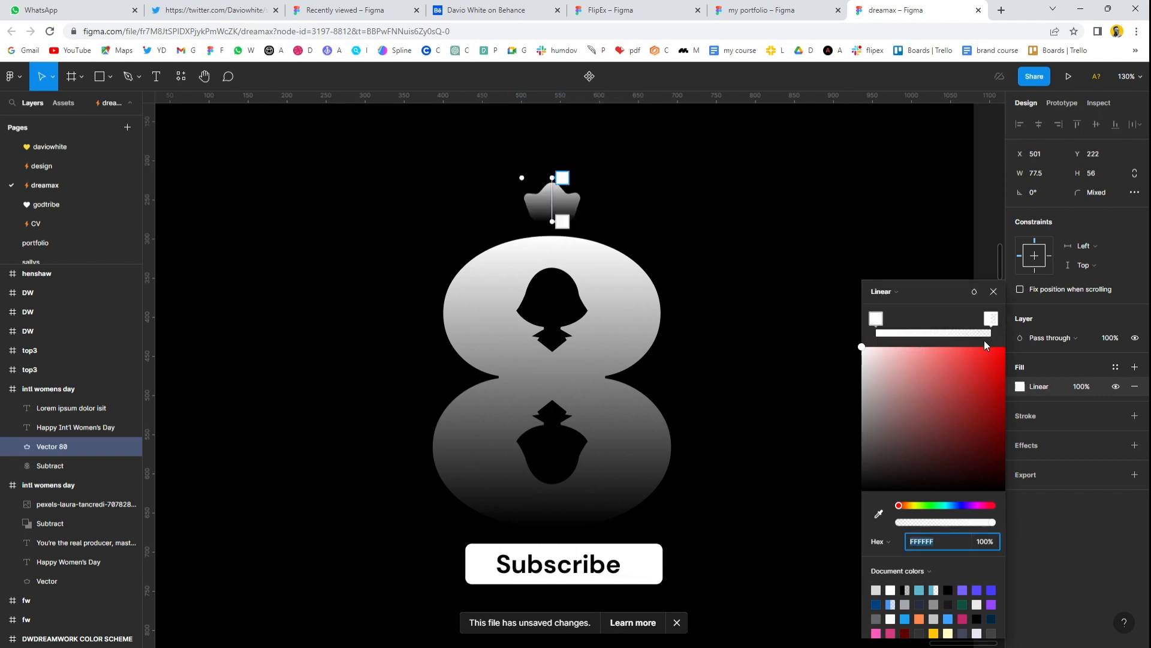
# - Close the crown's gradient settings and place a copy of the original design's texture image on the empty canvas beside the new frame
pyautogui.click(993, 292)
pyautogui.press('Escape')
pyautogui.scroll(-5, 672, 317)
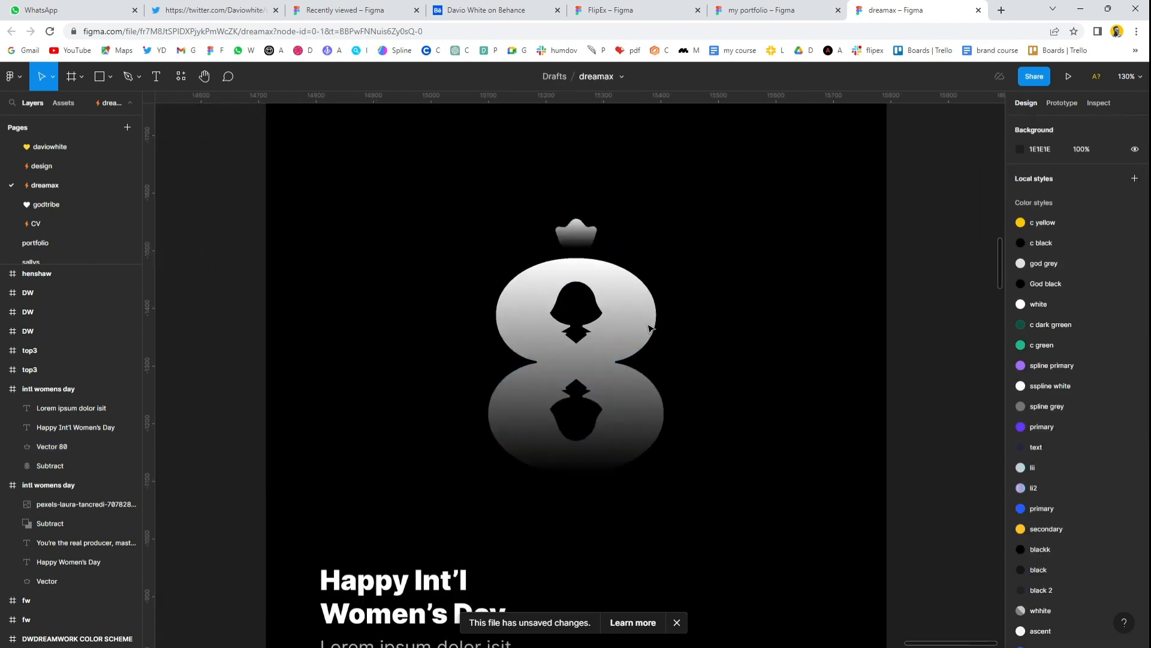
pyautogui.click(258, 328)
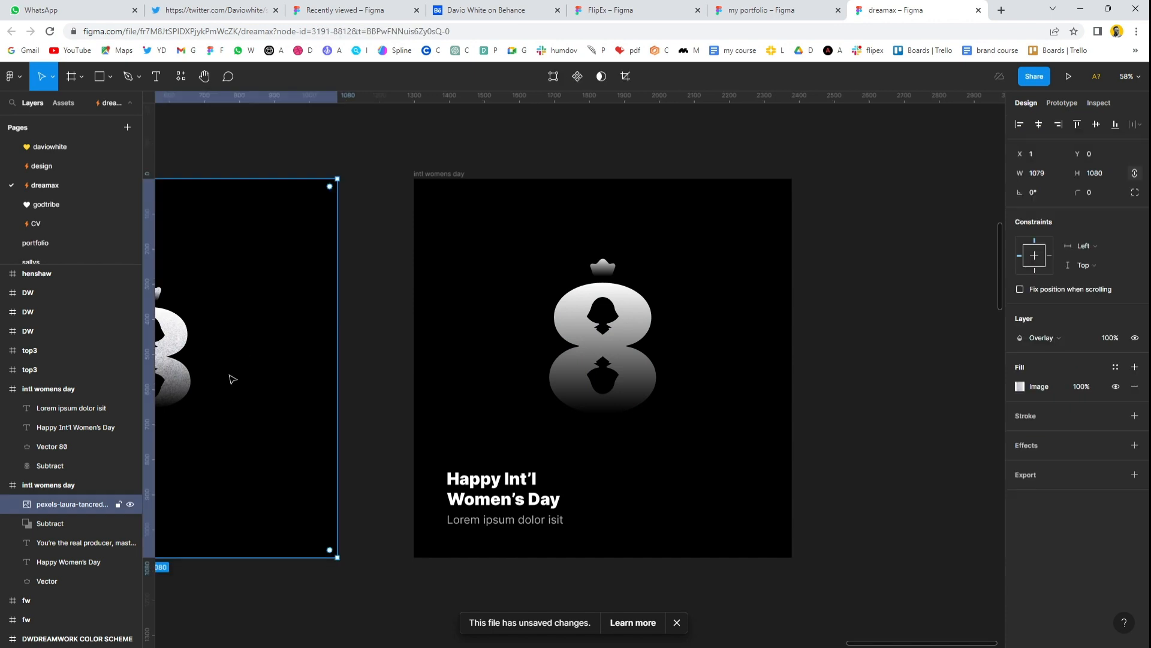
pyautogui.moveTo(224, 391); pyautogui.dragTo(856, 357)
# - Change the copied texture image's blend mode to Pass through and deselect it
pyautogui.click(1049, 242)
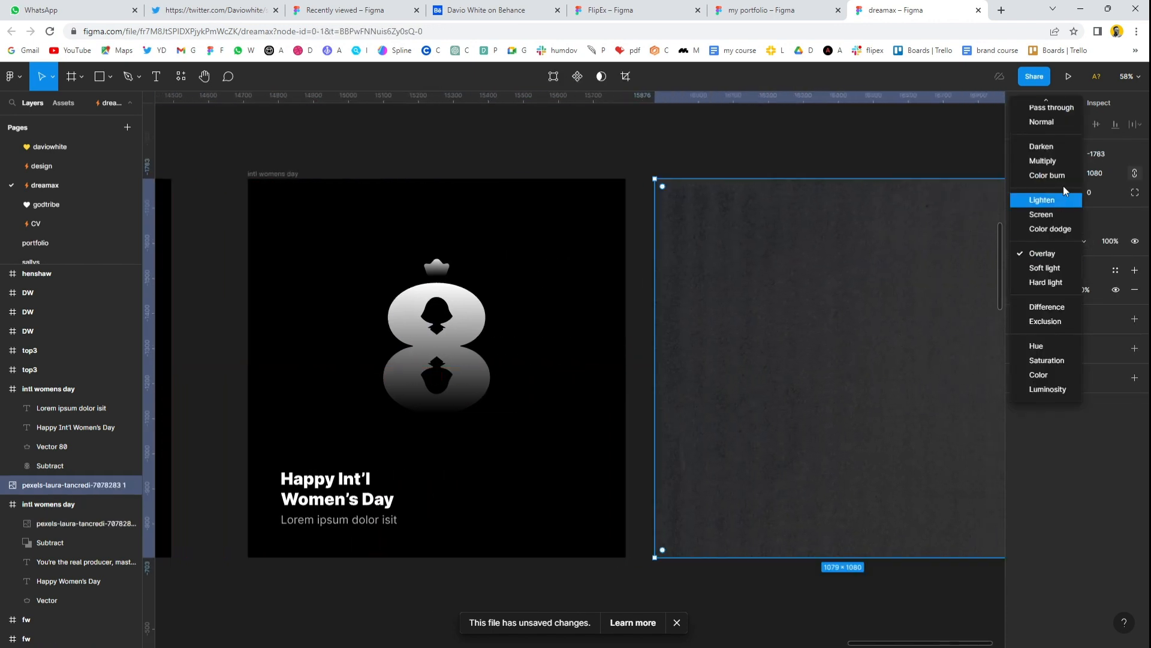
pyautogui.click(1052, 108)
pyautogui.click(848, 146)
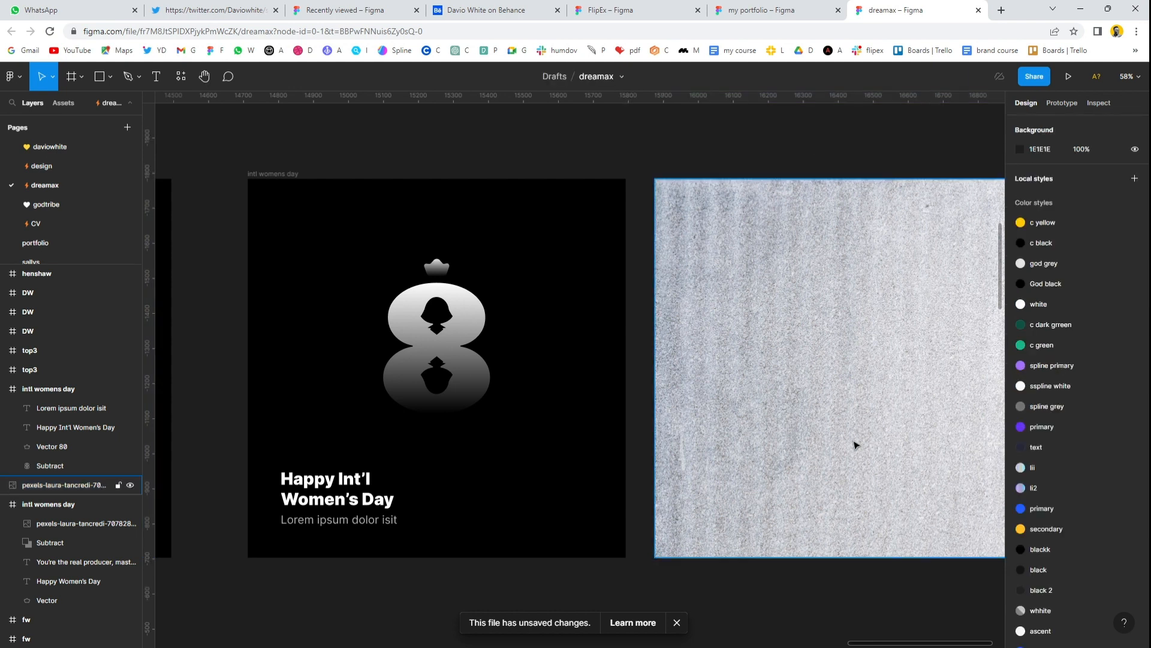
# - Move the texture copy into the new Women's Day frame and center it horizontally and vertically
pyautogui.click(775, 435)
pyautogui.moveTo(732, 462); pyautogui.dragTo(530, 476)
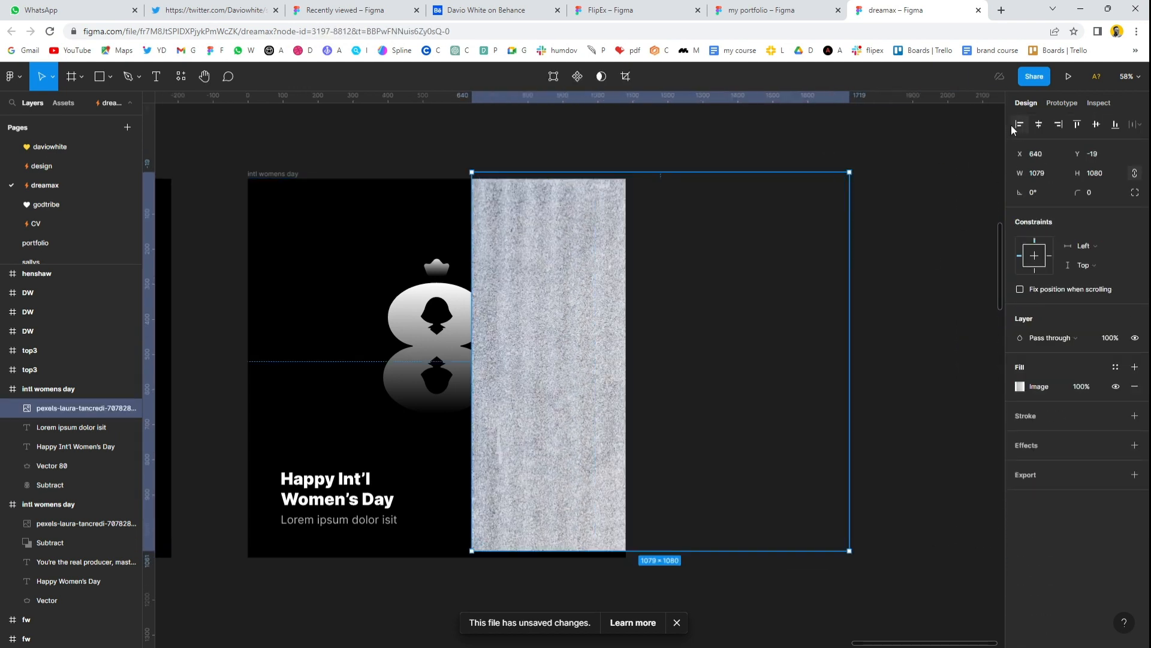
pyautogui.click(1037, 125)
pyautogui.click(1095, 124)
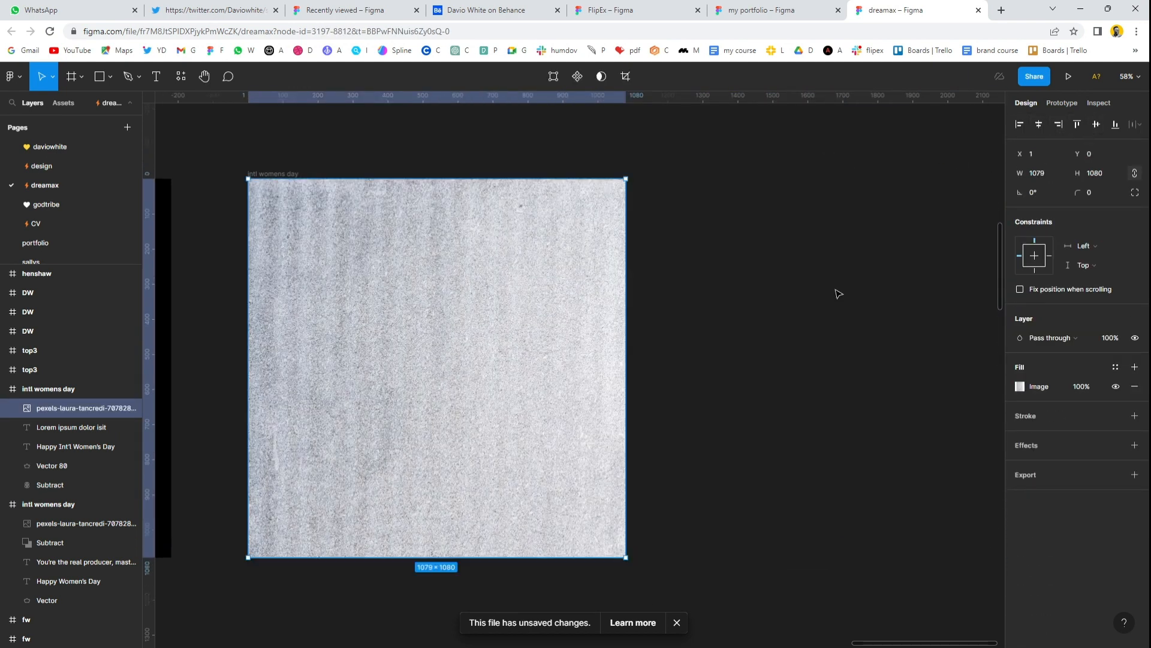
# - Set the blend mode of the texture image covering the new frame to Overlay and deselect it
pyautogui.scroll(3, 658, 388)
pyautogui.scroll(2, 337, 376)
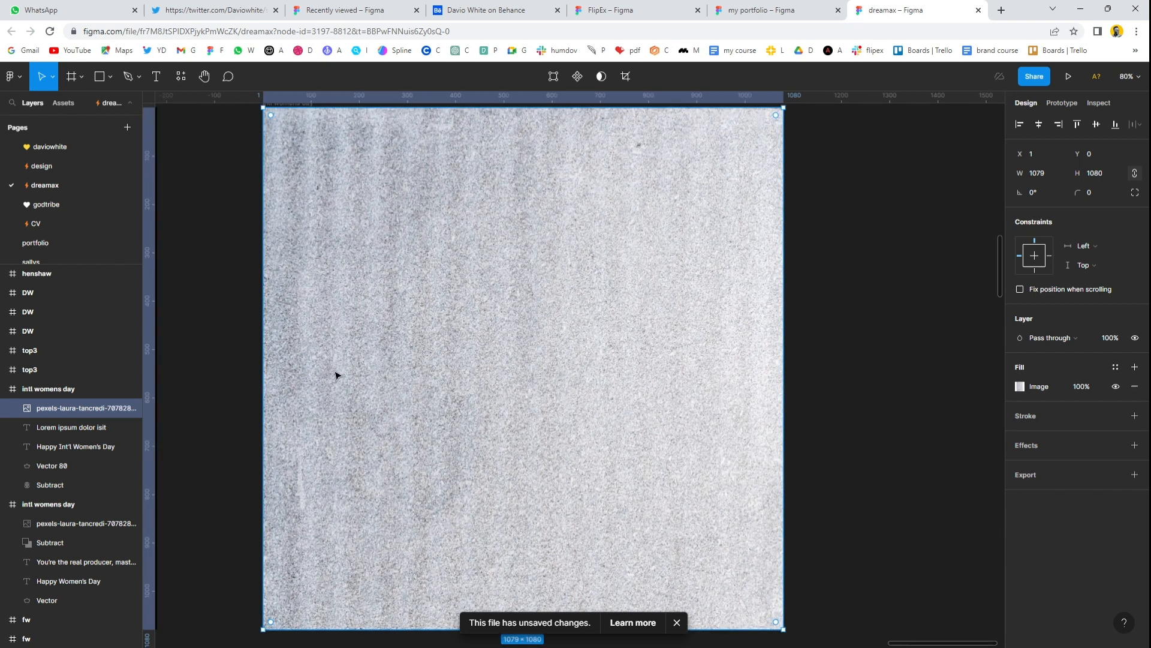
pyautogui.scroll(-2, 501, 369)
pyautogui.hscroll(-1, 548, 378)
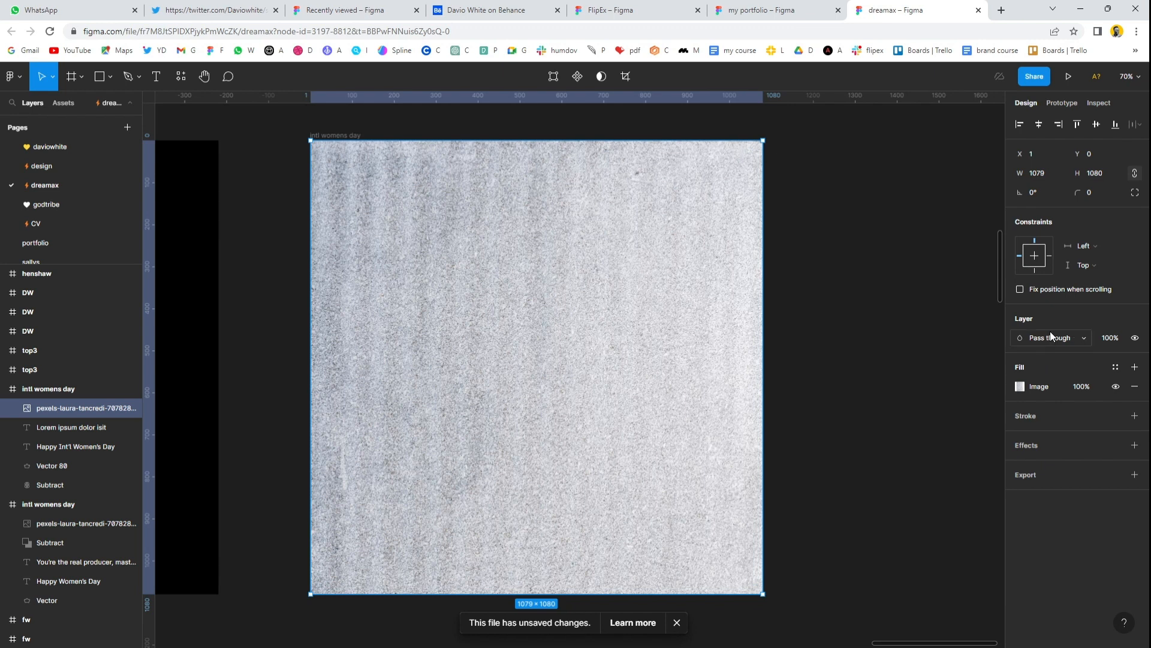
pyautogui.click(1084, 340)
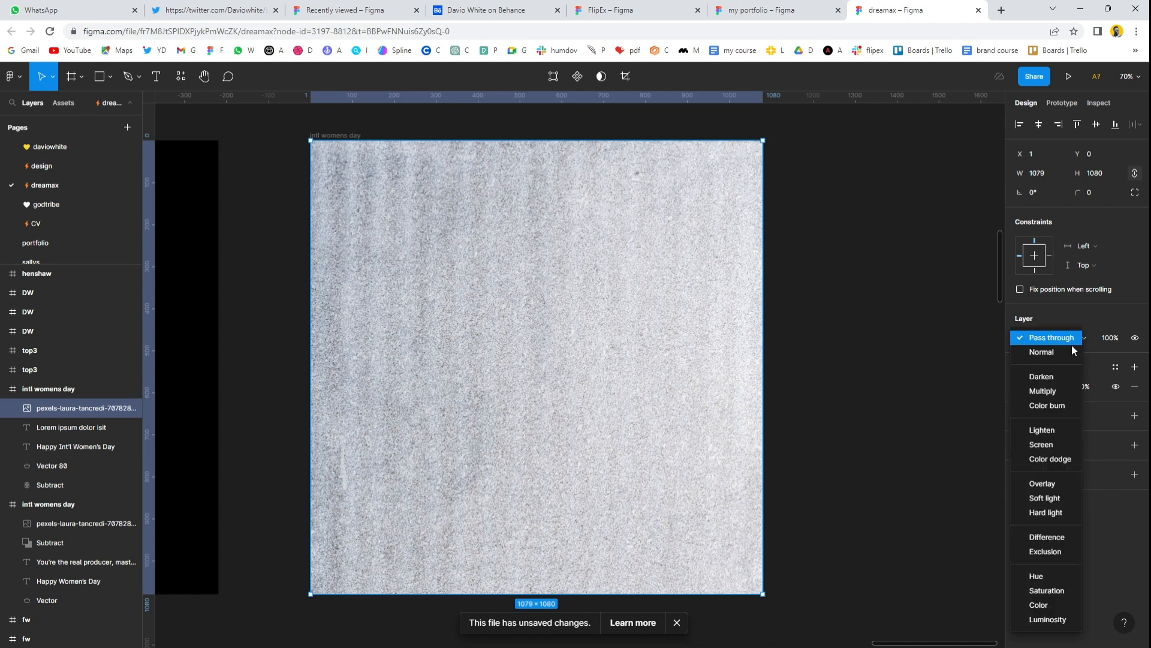
pyautogui.click(1055, 484)
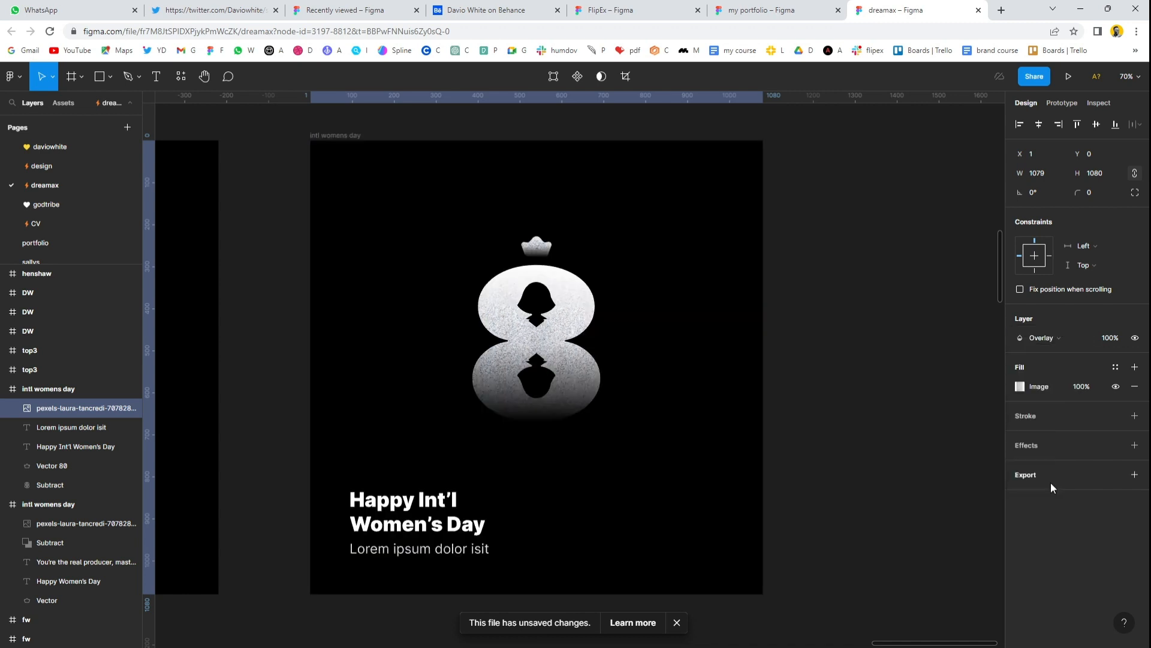
pyautogui.click(852, 471)
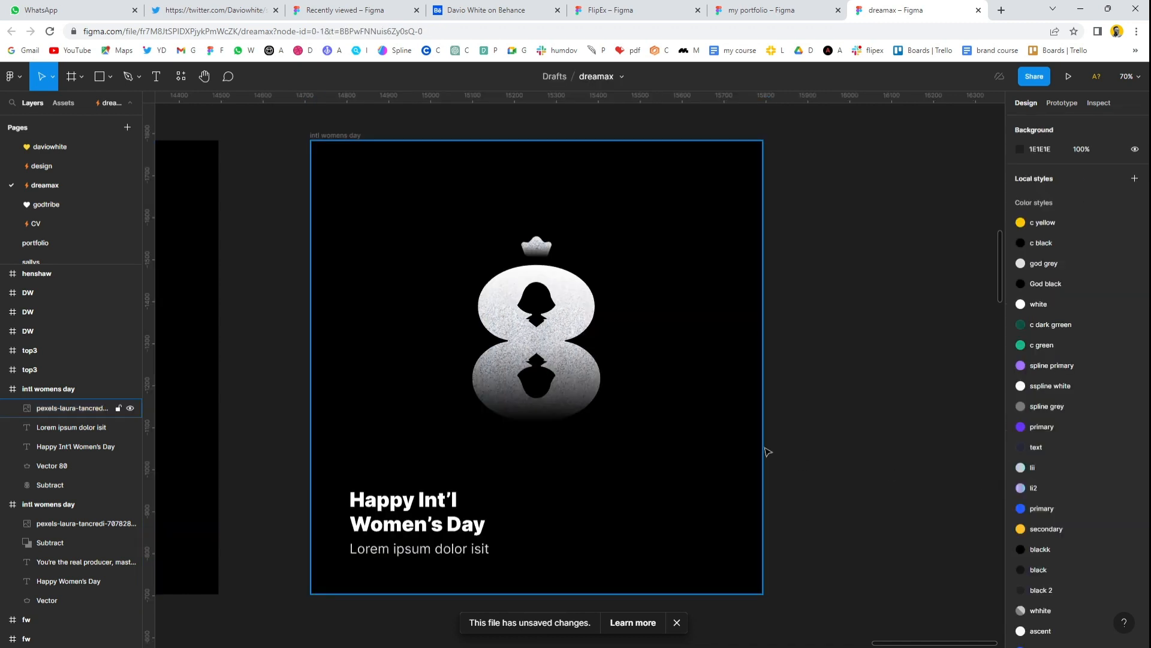